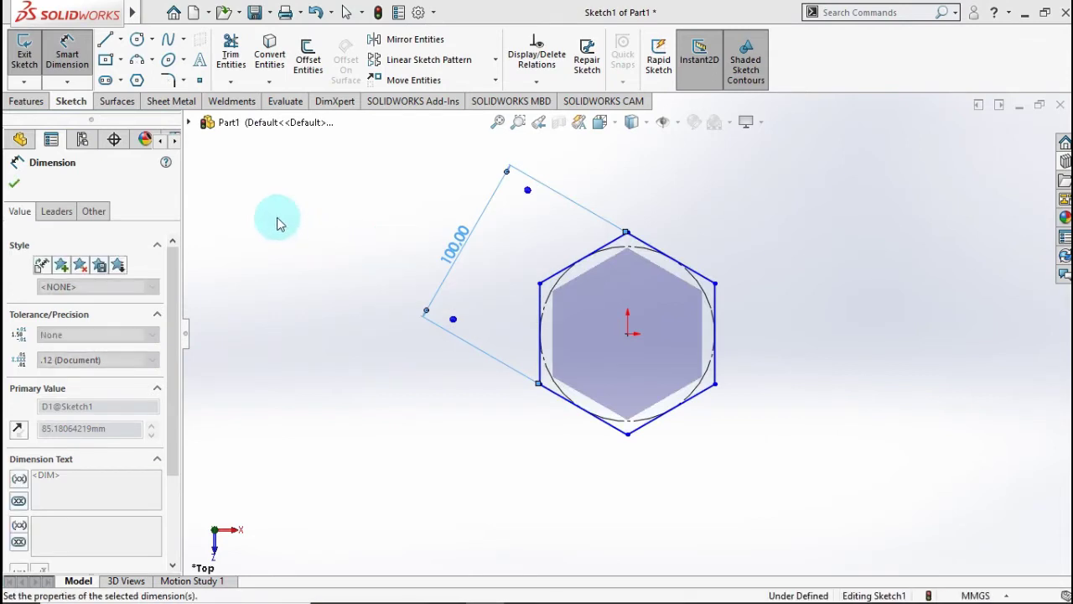
Step: Extrude the hexagon sketch upward 62 mm as a blind boss
left_click(23, 103)
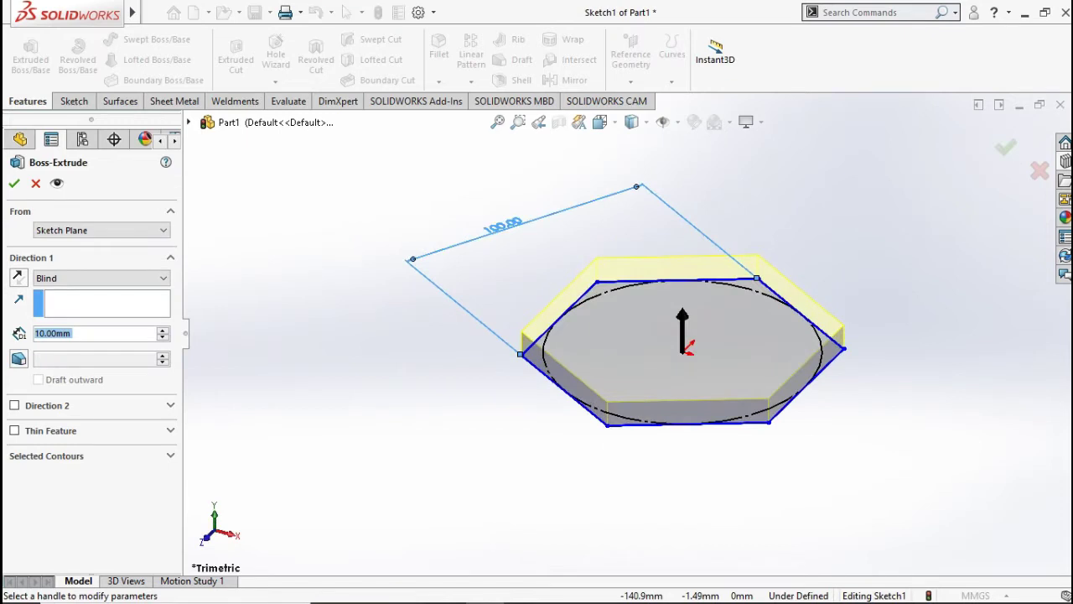
type("62")
left_click(412, 251)
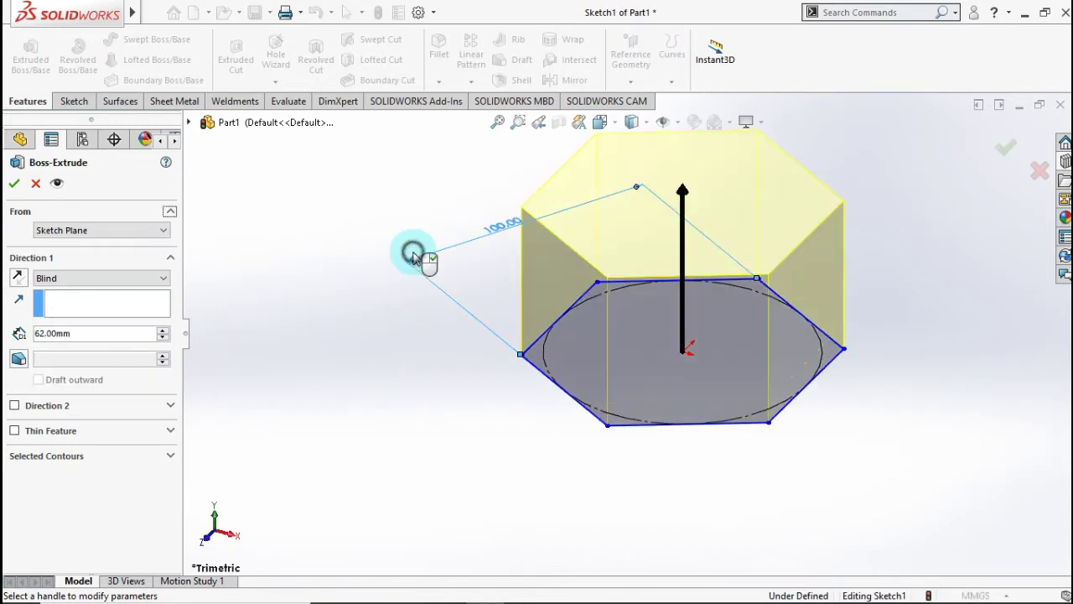
left_click(13, 183)
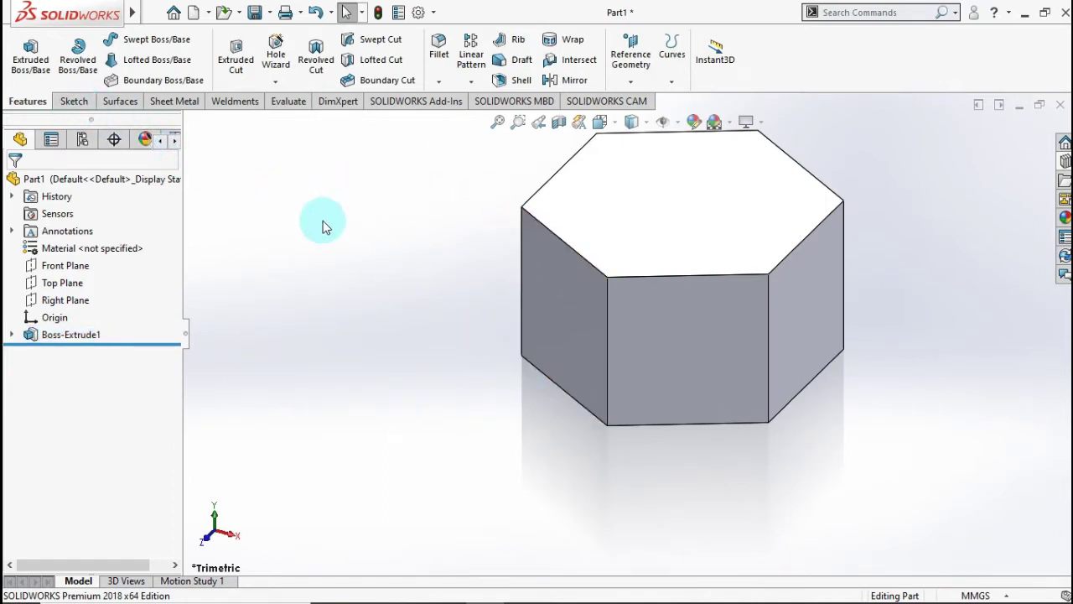
Step: Create a reference plane through two alternate top vertices of the prism and the bottom vertex of the corner between them
left_click(631, 83)
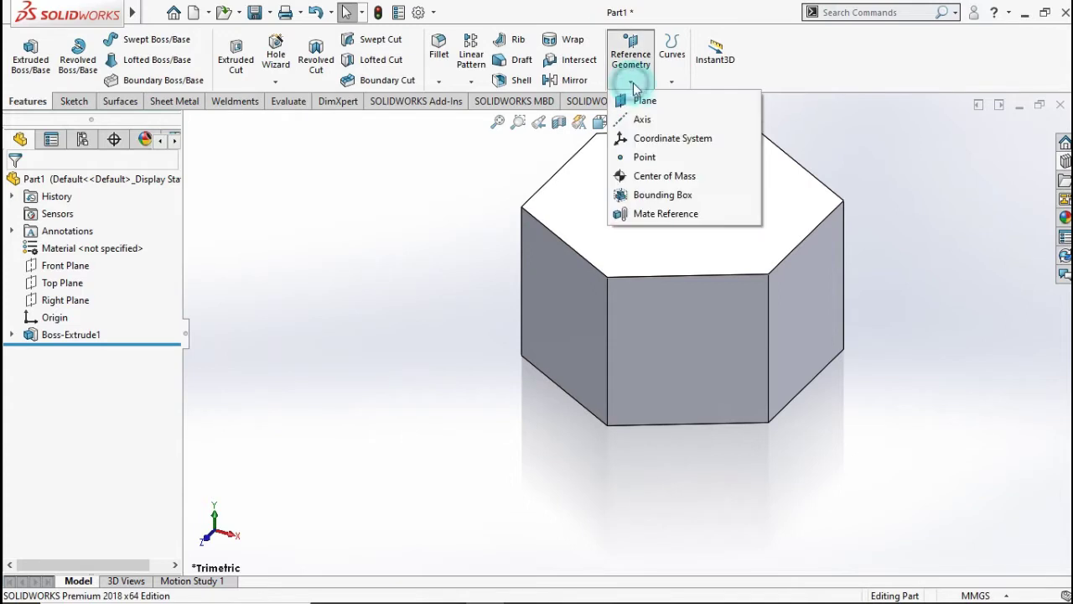
left_click(634, 98)
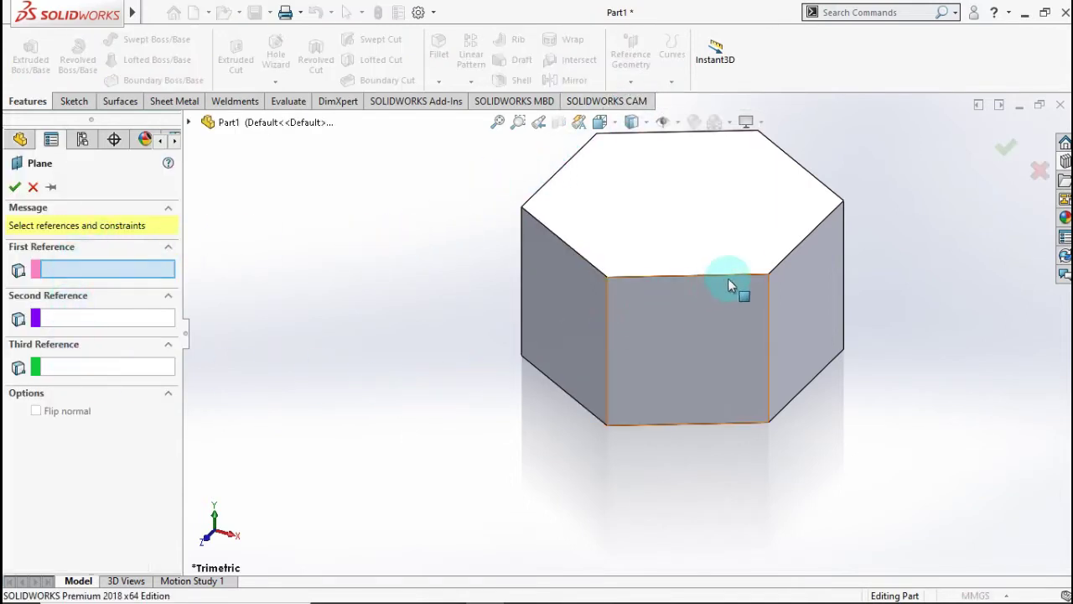
left_click(767, 275)
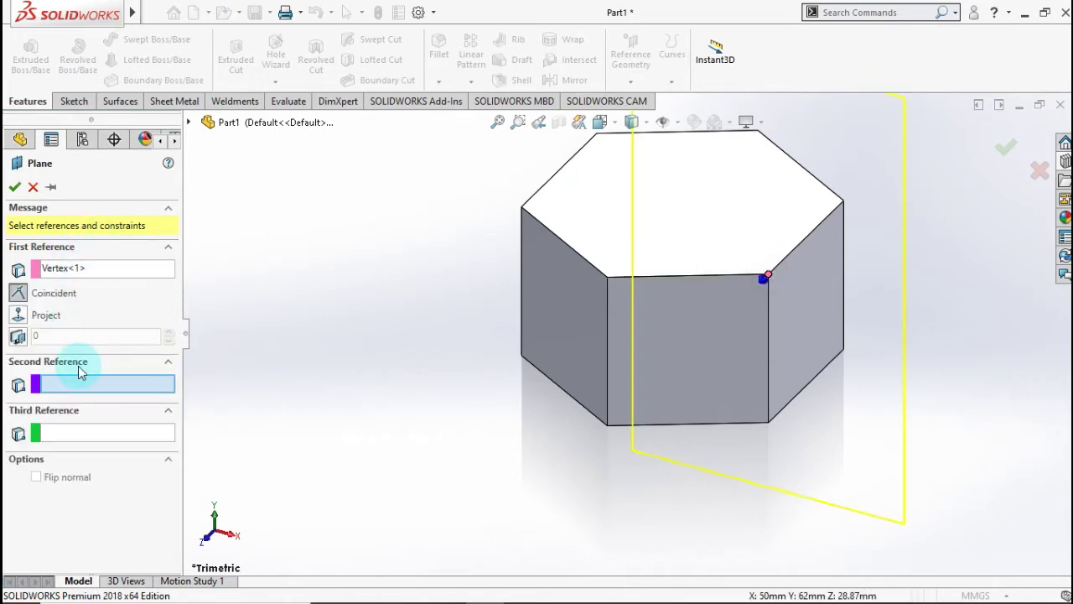
left_click(523, 209)
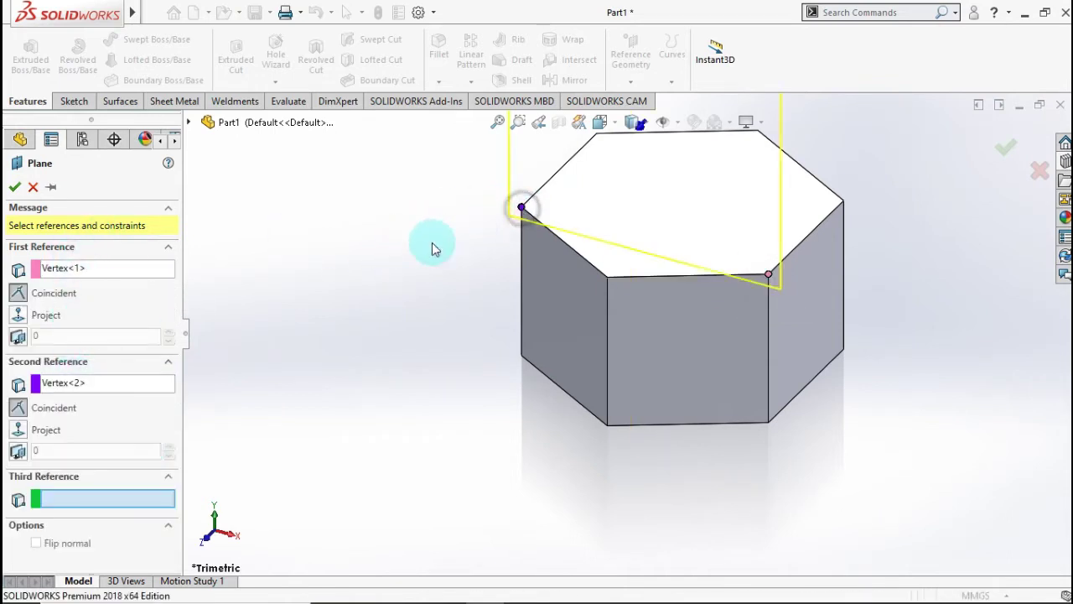
left_click(607, 425)
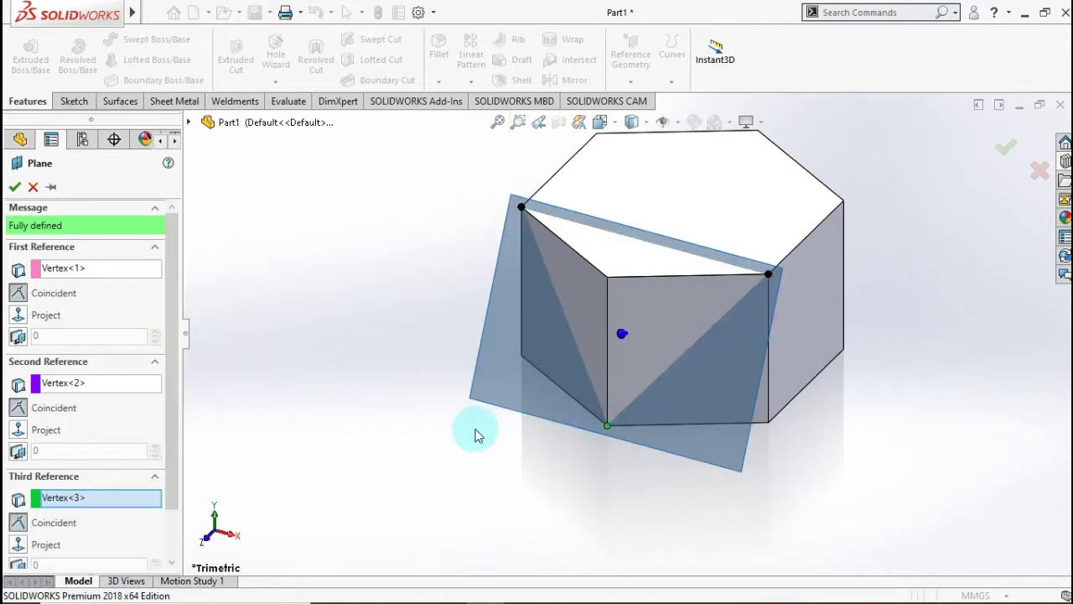
left_click(14, 186)
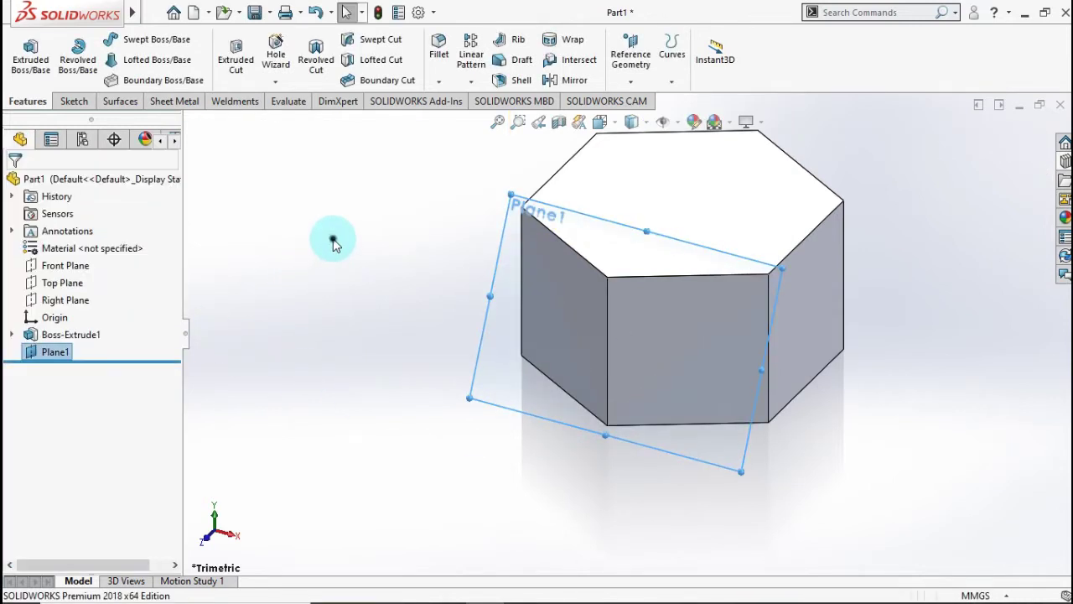
Step: Create a second three-vertex reference plane at the adjacent prism corner, using its two neighbouring top vertices and its bottom vertex
middle_click_drag(342, 254, 578, 216)
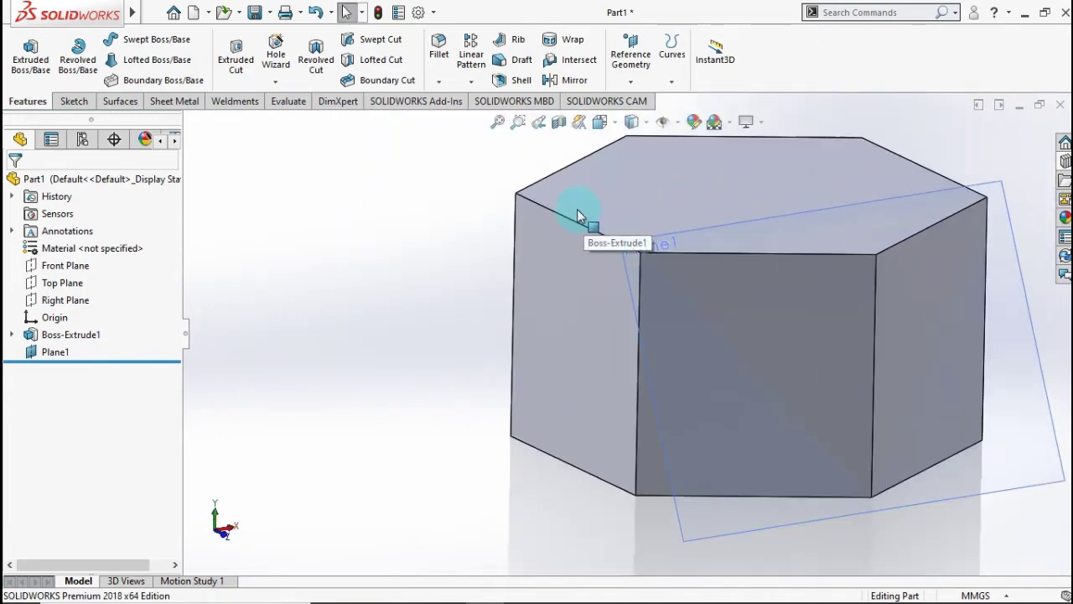
left_click(630, 81)
left_click(633, 101)
left_click(876, 253)
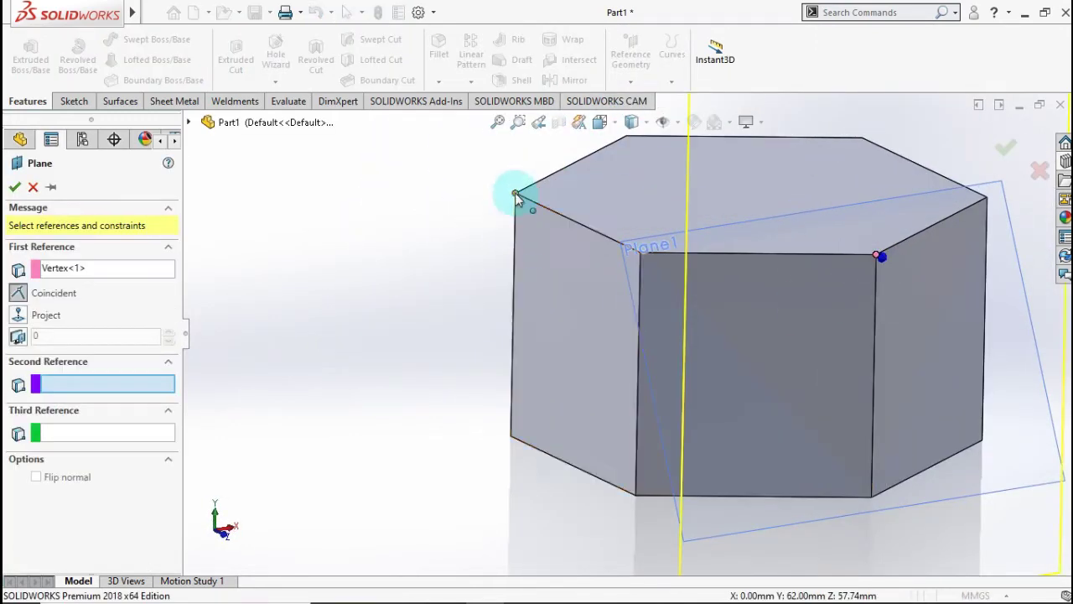
left_click(515, 194)
left_click(635, 496)
left_click(14, 186)
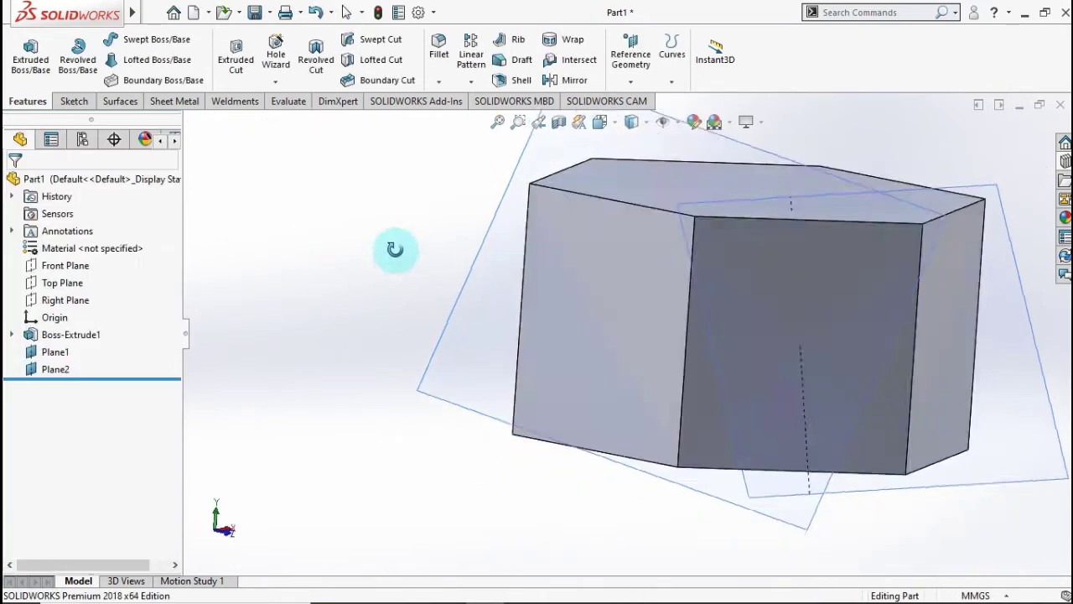
Step: Create the third corner plane through two alternate top vertices and the bottom vertex between them, continuing around the prism
left_click(631, 81)
left_click(635, 101)
scroll(920, 268, "down", 5)
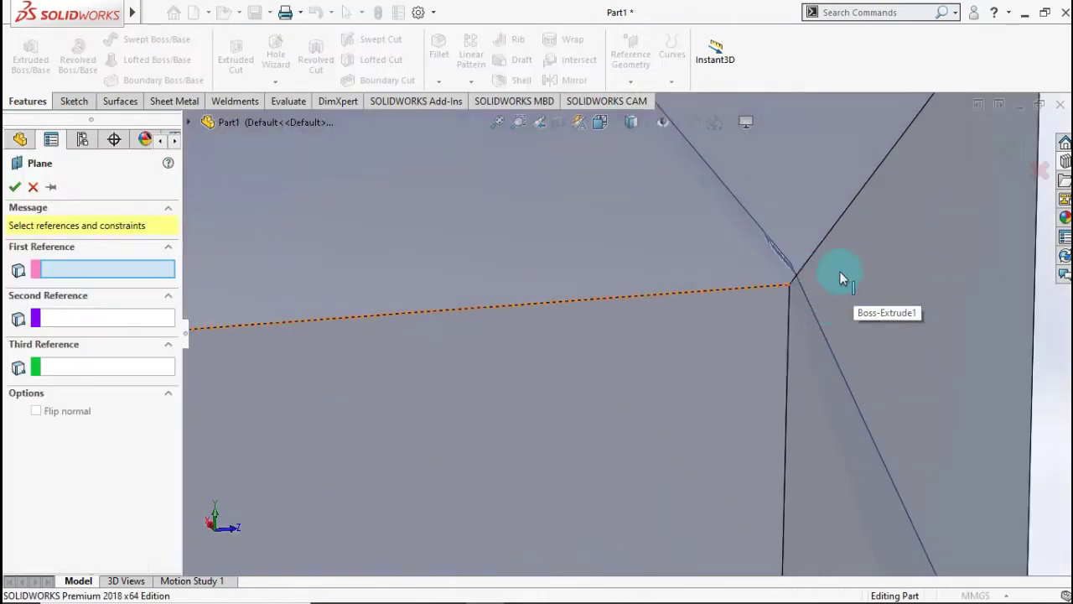
left_click(790, 282)
scroll(478, 356, "up", 2)
scroll(476, 356, "up", 3)
left_click(366, 284)
left_click(506, 539)
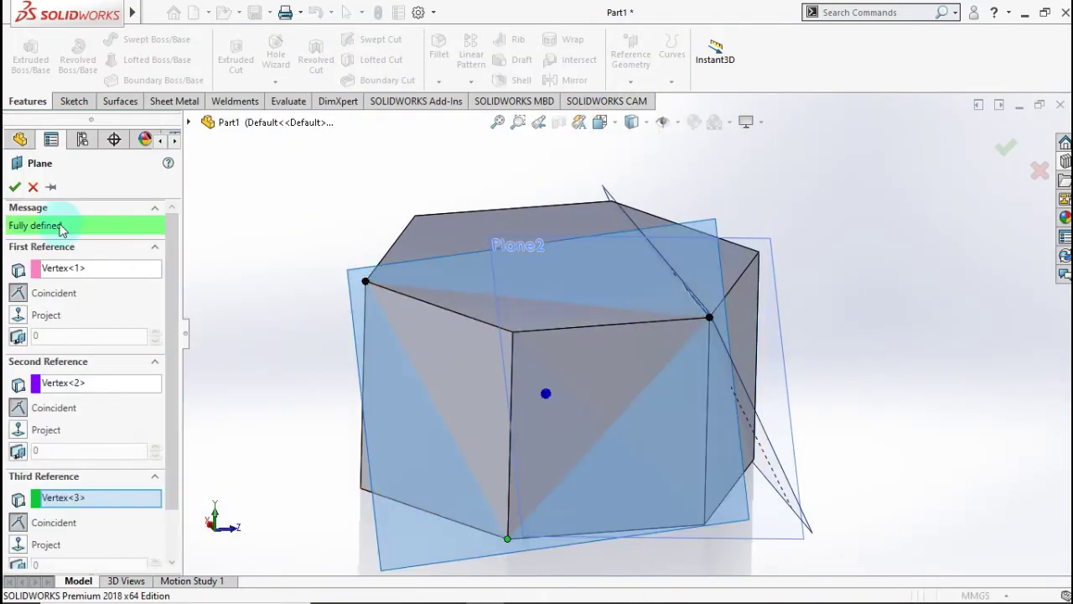
left_click(15, 186)
Step: Create the fourth corner plane at the next prism corner from its two neighbouring top vertices and its bottom vertex
left_click(290, 283)
middle_click_drag(291, 284, 402, 285)
left_click(631, 81)
left_click(634, 100)
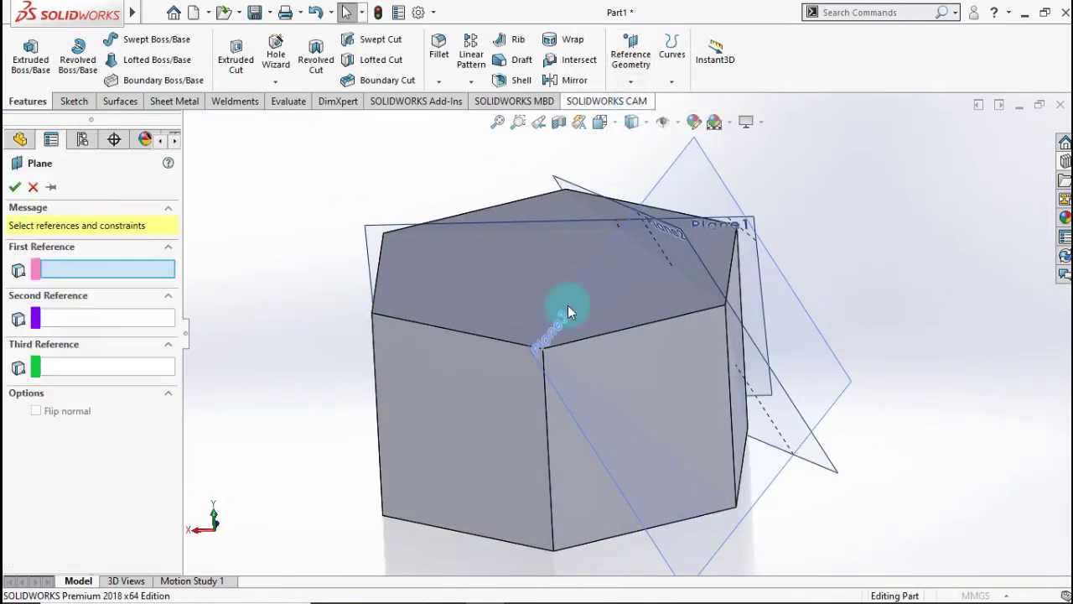
scroll(738, 319, "down", 5)
left_click(736, 220)
scroll(365, 369, "up", 5)
left_click(279, 318)
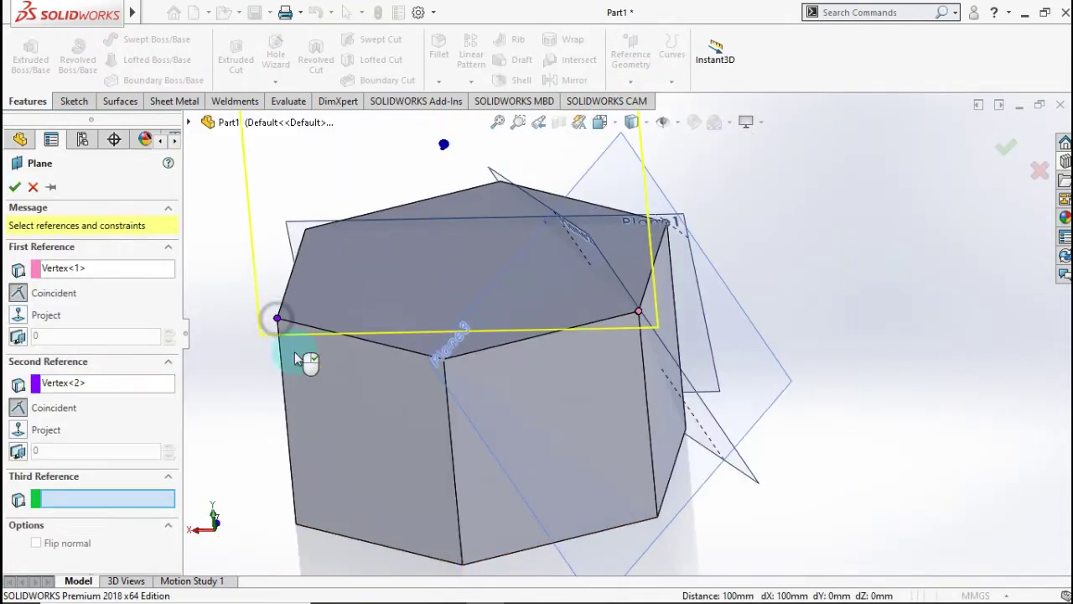
left_click(462, 563)
right_click(376, 316)
Step: Create the fifth corner plane at the following prism corner, coincident with its two neighbouring top vertices and its bottom vertex
middle_click_drag(375, 316, 856, 321)
left_click(631, 81)
left_click(634, 101)
scroll(675, 358, "down", 5)
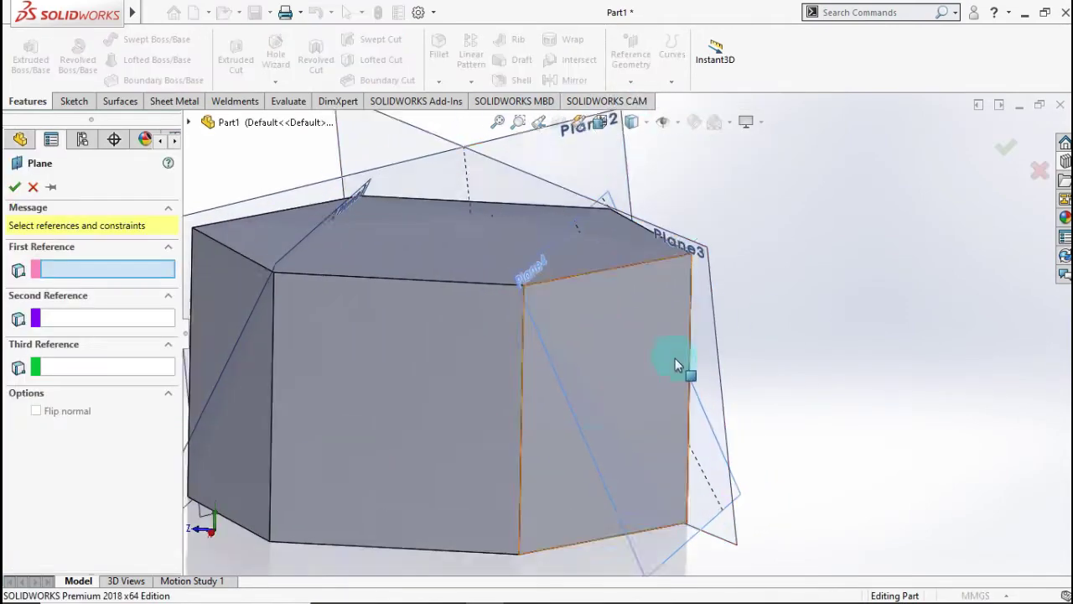
left_click(672, 144)
scroll(343, 307, "up", 5)
scroll(496, 261, "down", 5)
left_click(495, 261)
scroll(496, 261, "up", 5)
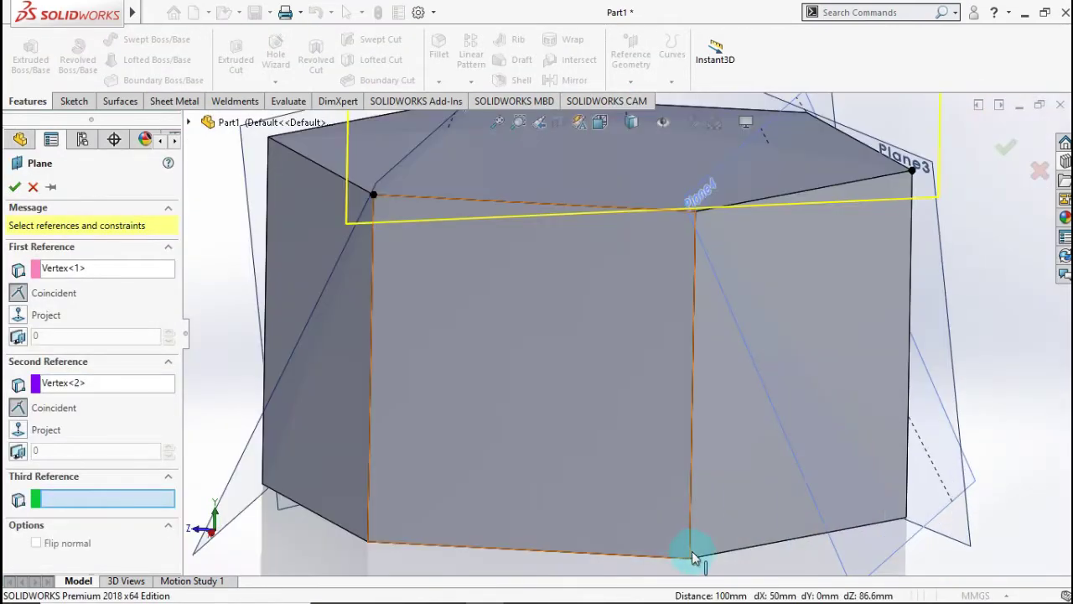
left_click(689, 559)
scroll(691, 566, "up", 5)
left_click(14, 186)
Step: Create the sixth corner plane at the last remaining prism corner from its bottom vertex and the two neighbouring top vertices
middle_click_drag(333, 270, 407, 351)
left_click(627, 82)
left_click(633, 101)
left_click(590, 447)
scroll(718, 258, "down", 5)
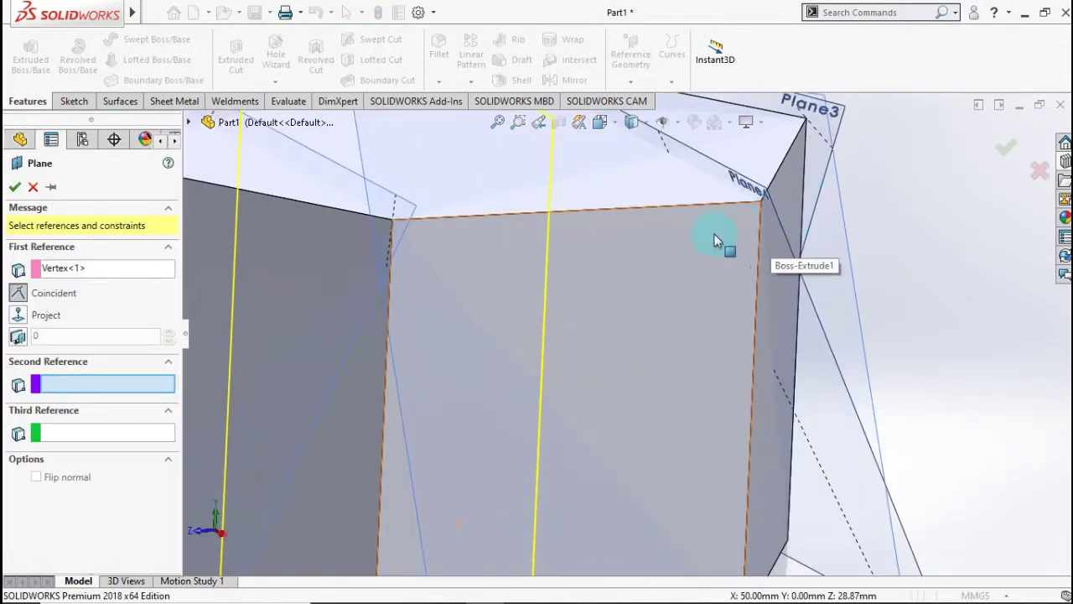
left_click(760, 201)
scroll(633, 277, "up", 3)
left_click(345, 246)
scroll(350, 249, "up", 4)
left_click(15, 186)
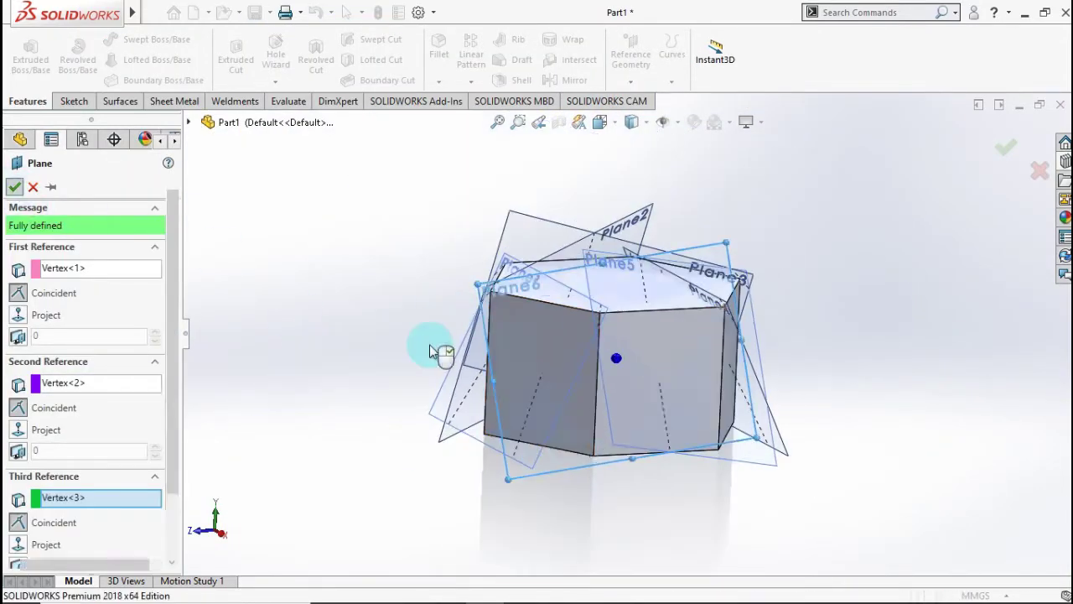
Step: Start a sketch on Plane1 and draw a horizontal line joining the two top vertices that the plane passes through
middle_click_drag(375, 296, 364, 426)
left_click(52, 352)
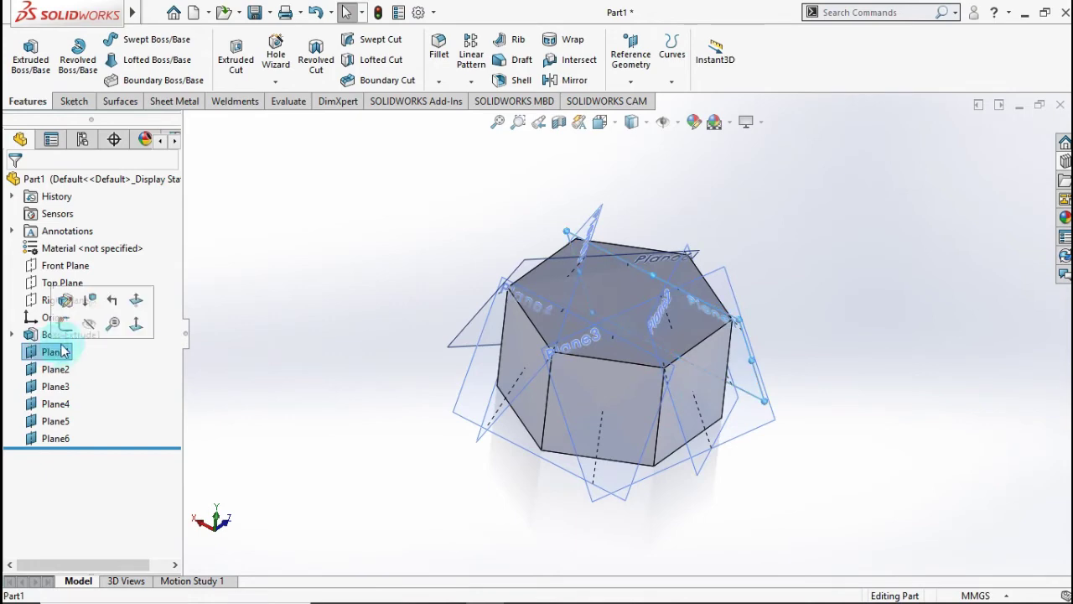
left_click(65, 323)
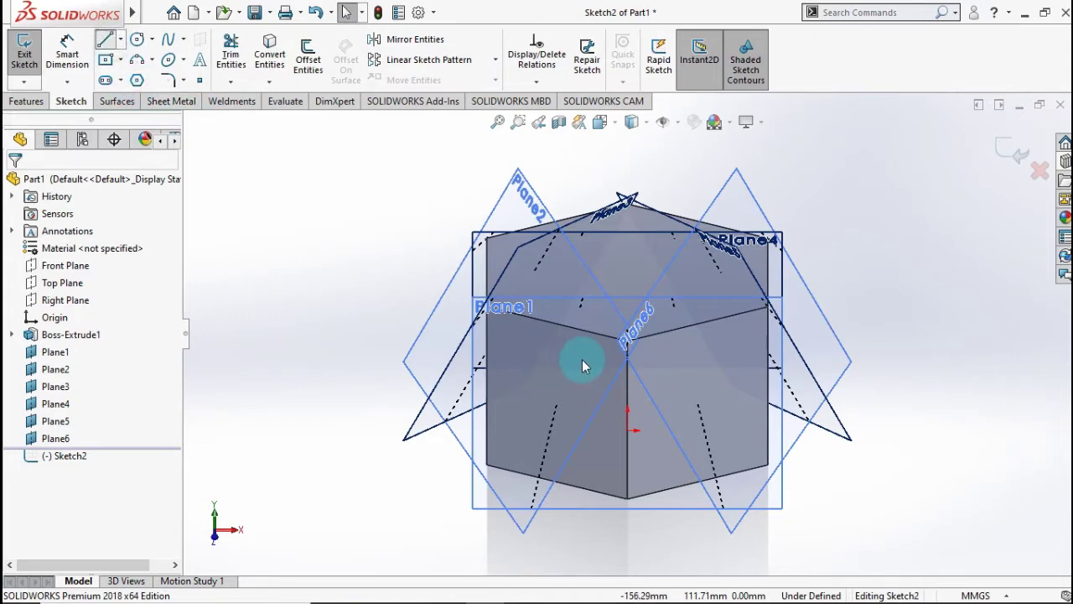
key("l")
scroll(503, 327, "down", 6)
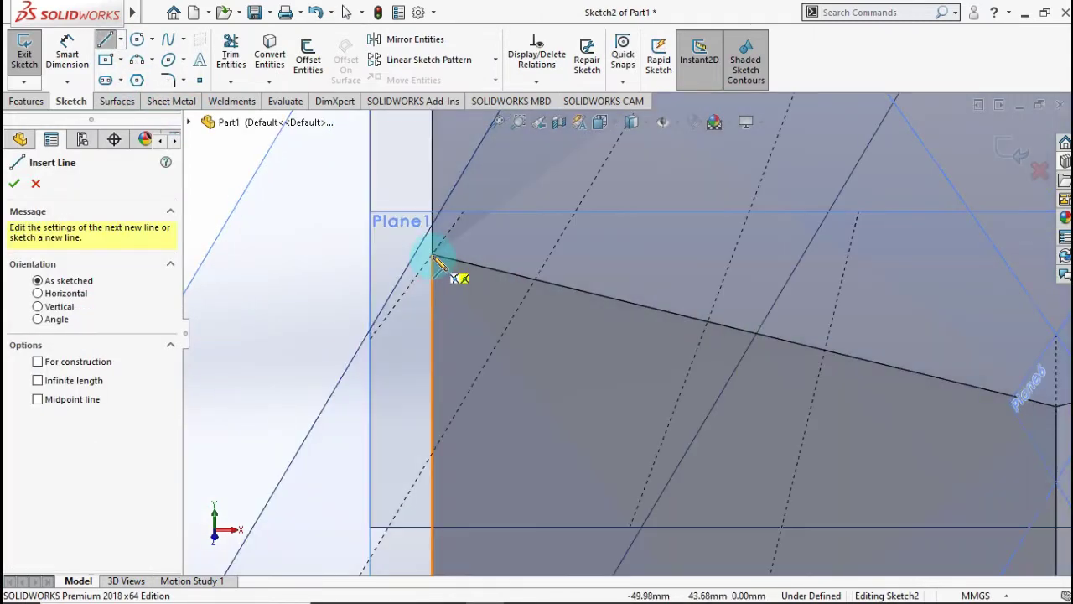
left_click(433, 256)
scroll(695, 366, "up", 4)
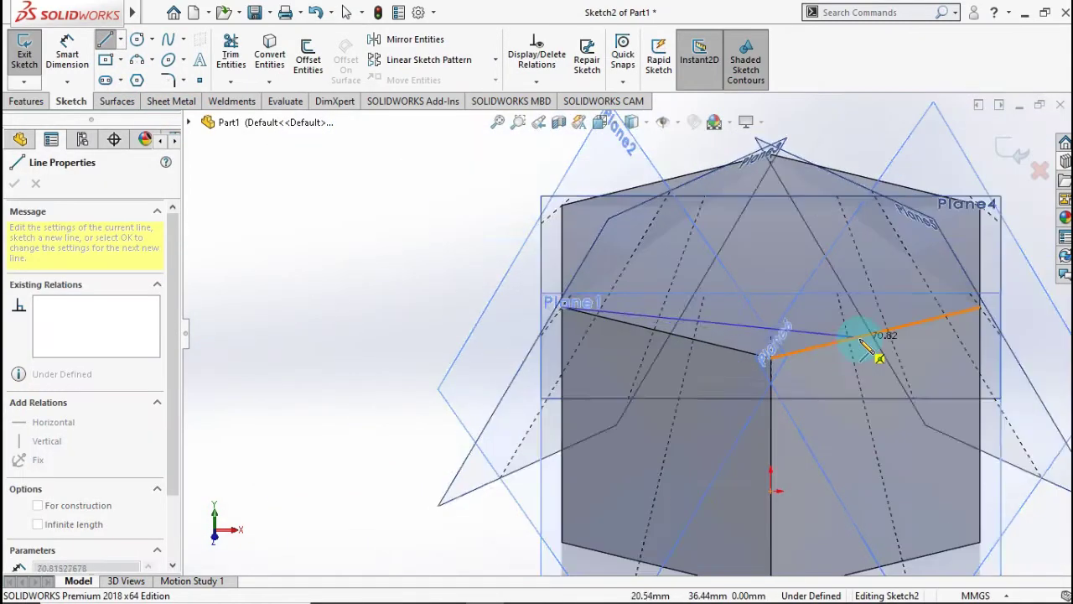
scroll(964, 297, "down", 5)
scroll(964, 297, "down", 4)
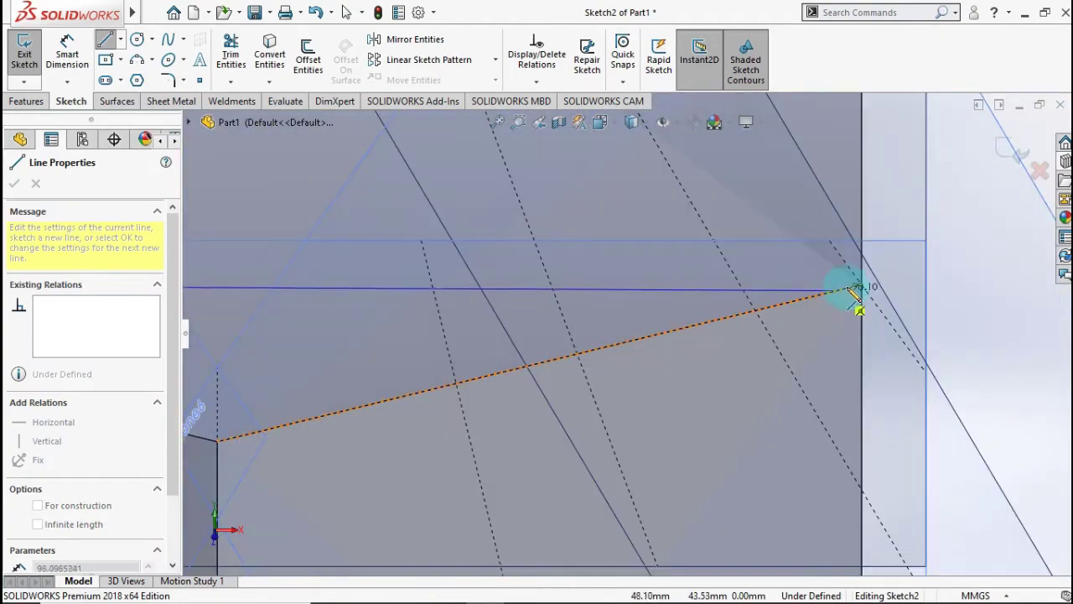
left_click(861, 285)
Step: Close the triangle with two lines, one down to the corner's bottom vertex and one back to the first top vertex
scroll(503, 528, "up", 5)
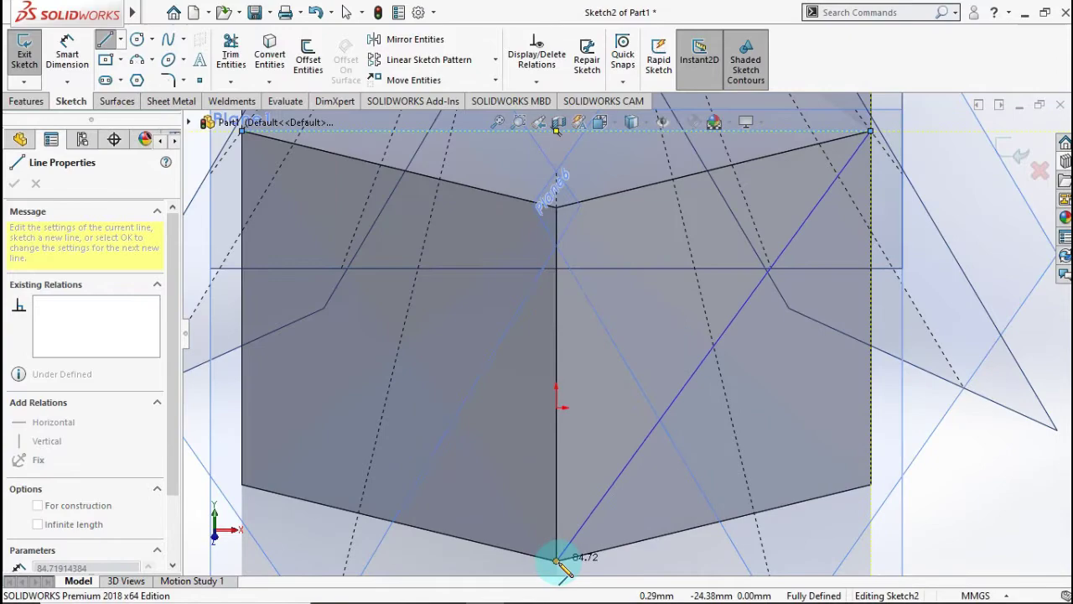
left_click(555, 560)
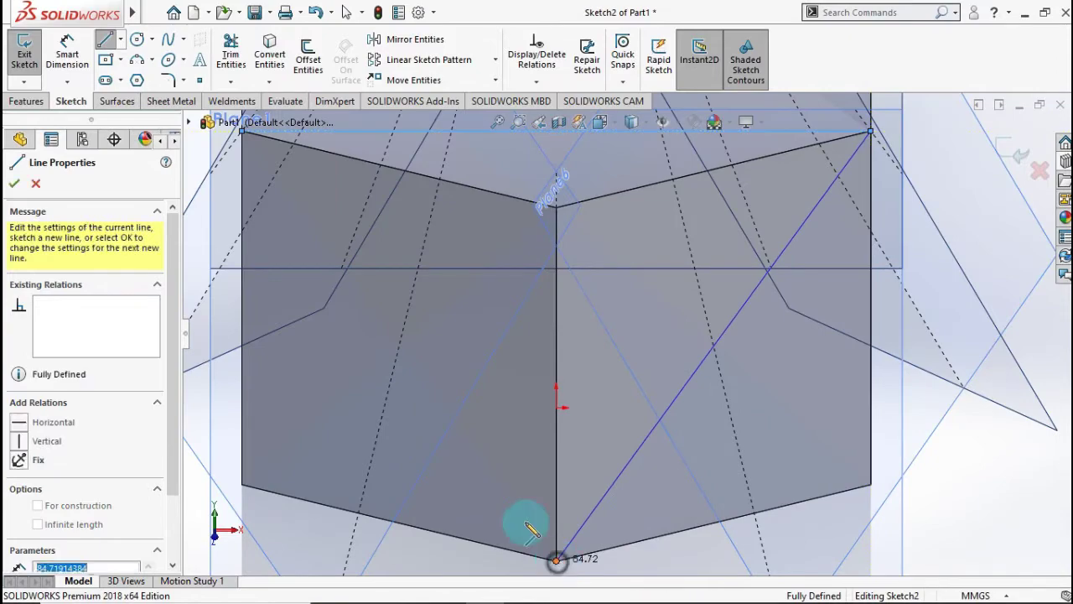
scroll(455, 438, "up", 3)
scroll(575, 211, "down", 3)
scroll(577, 191, "up", 2)
scroll(577, 191, "down", 5)
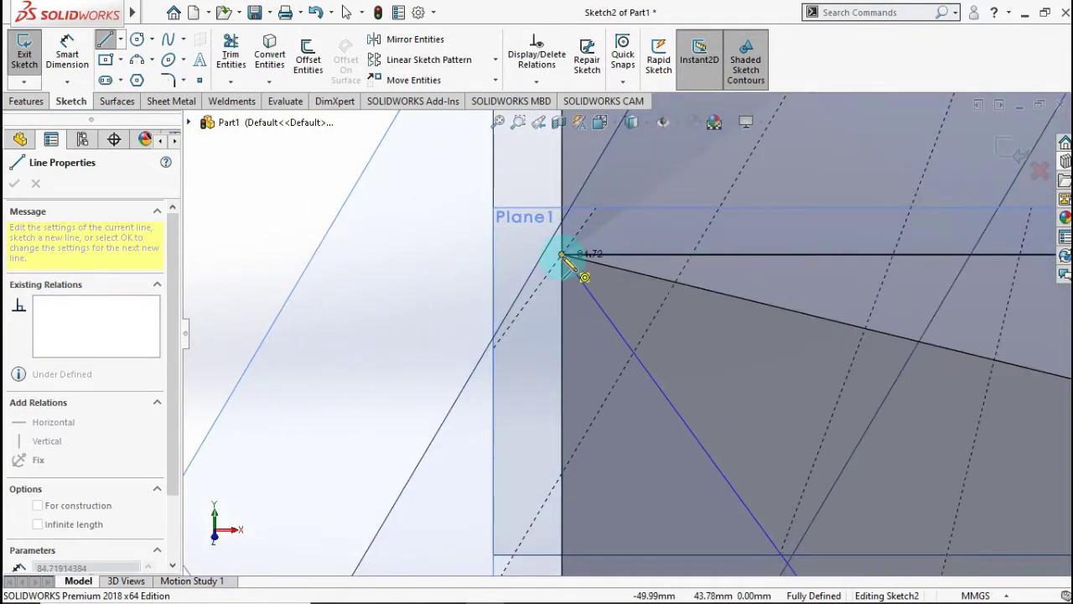
left_click(562, 256)
scroll(718, 395, "up", 5)
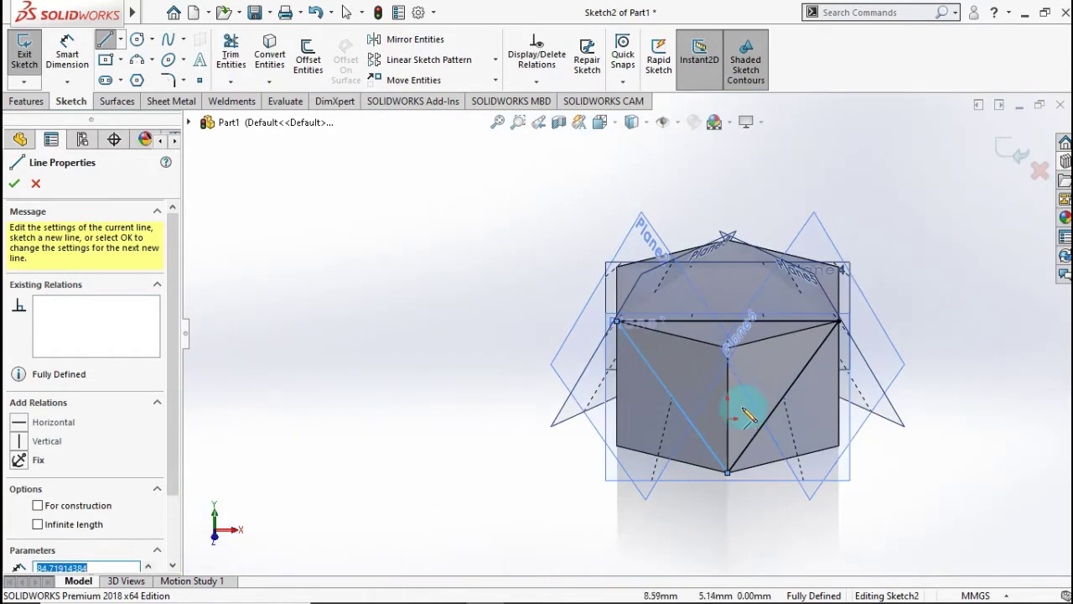
left_click(14, 183)
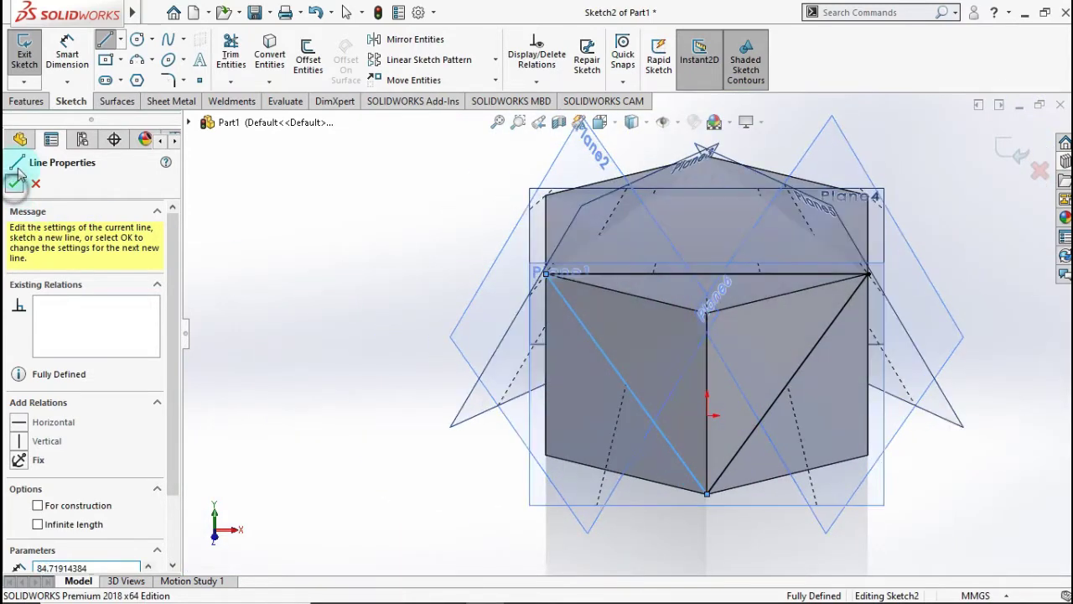
Step: Cut-extrude the triangle sketch 62 mm with the direction reversed outward to slice off the prism corner
left_click(28, 101)
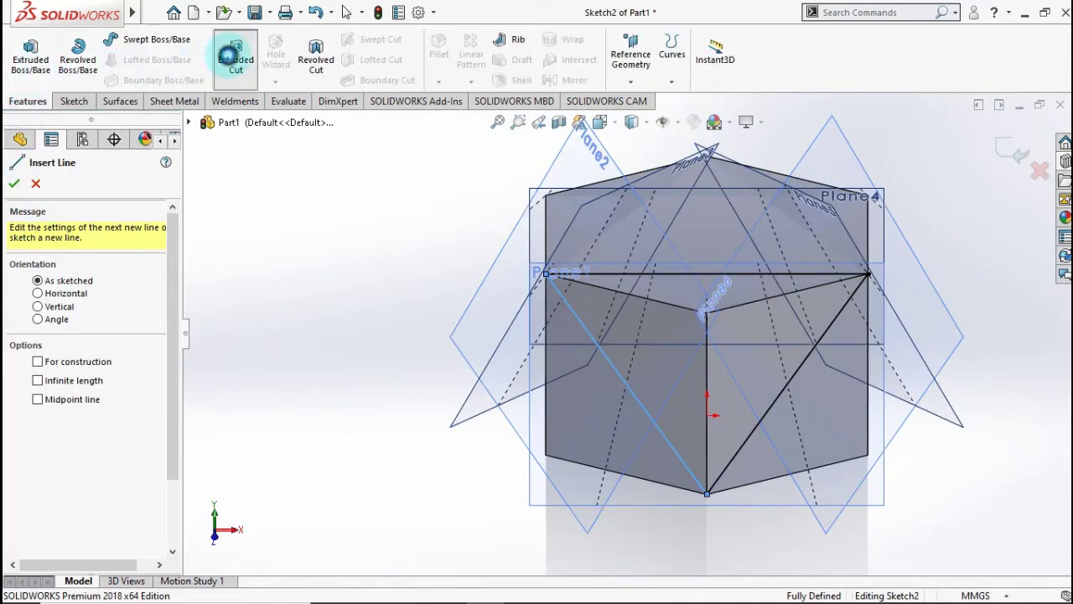
left_click(227, 55)
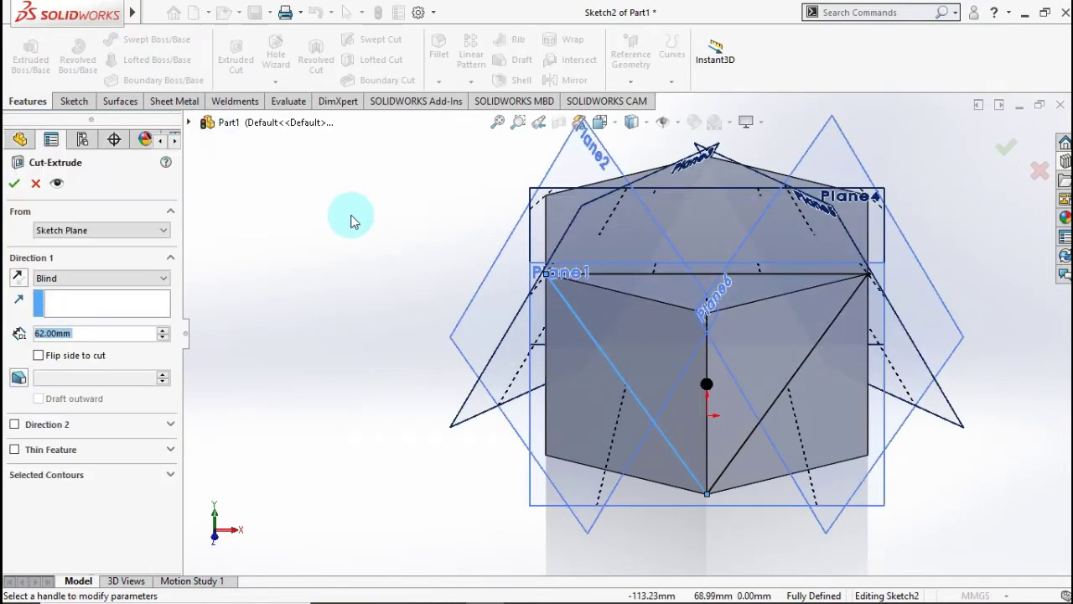
middle_click_drag(409, 253, 499, 239)
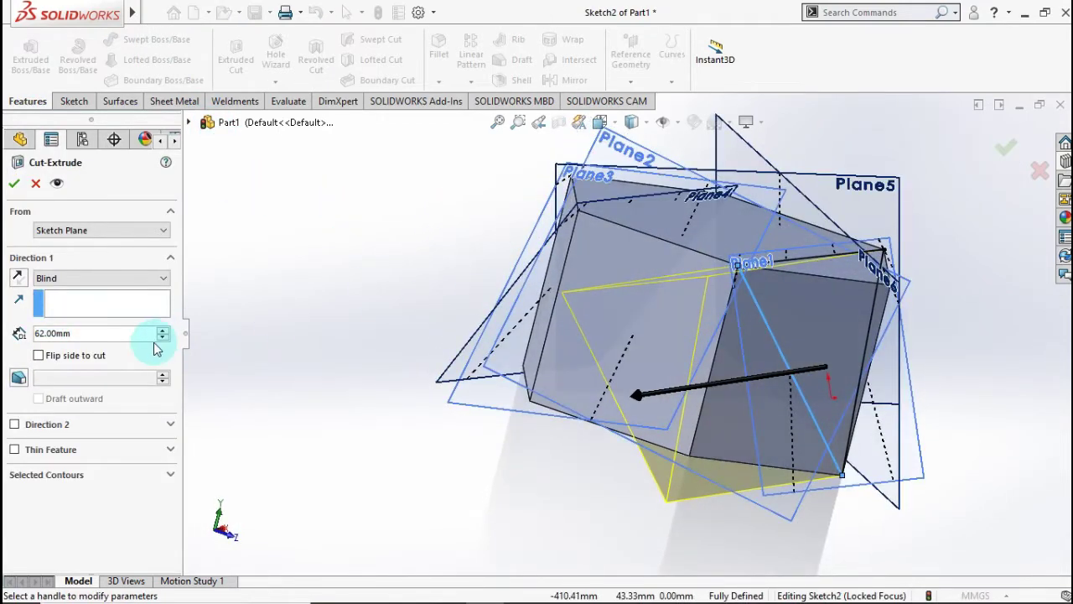
left_click(18, 277)
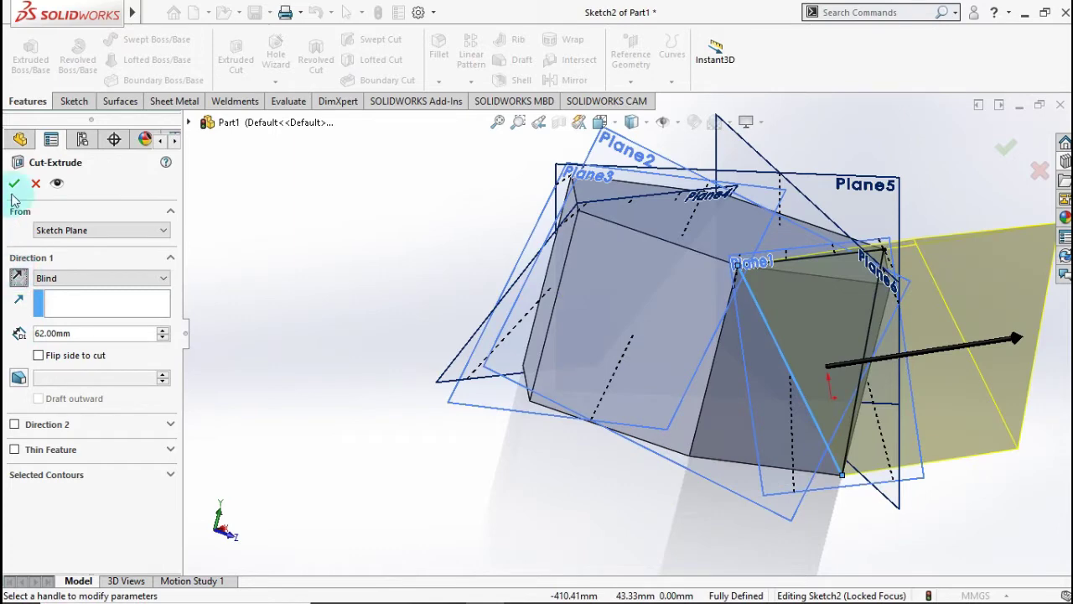
left_click(15, 183)
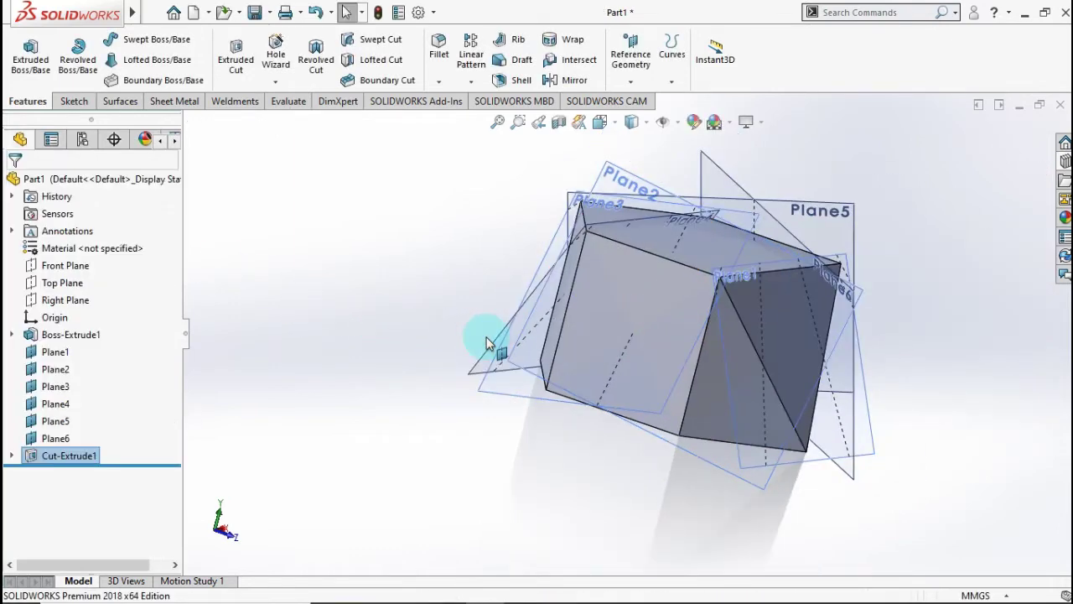
Step: Hide Plane1, the plane used for the finished corner cut
middle_click_drag(487, 344, 474, 362)
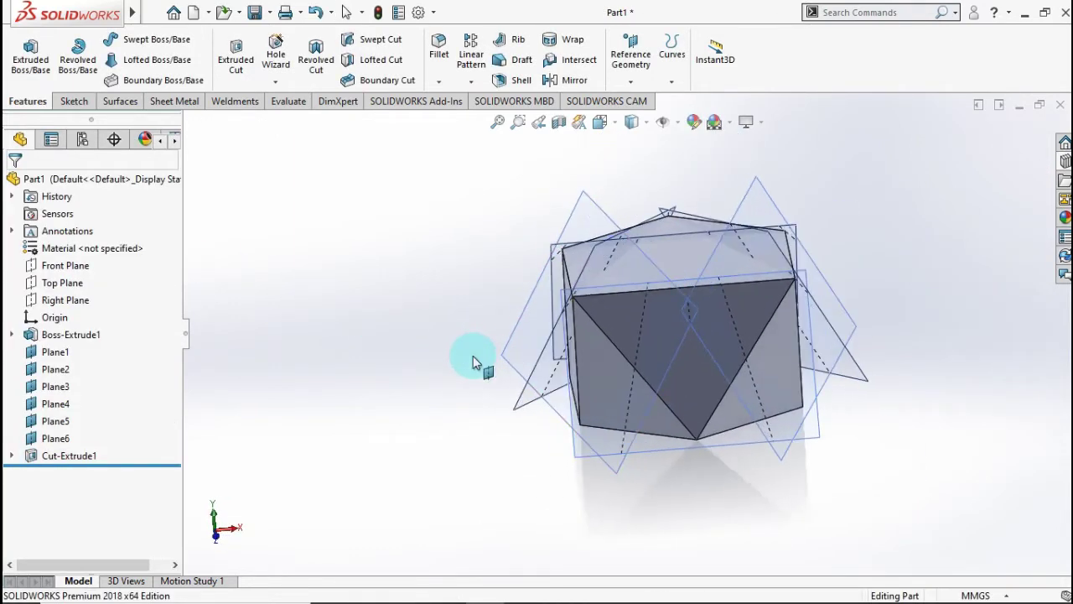
right_click(72, 356)
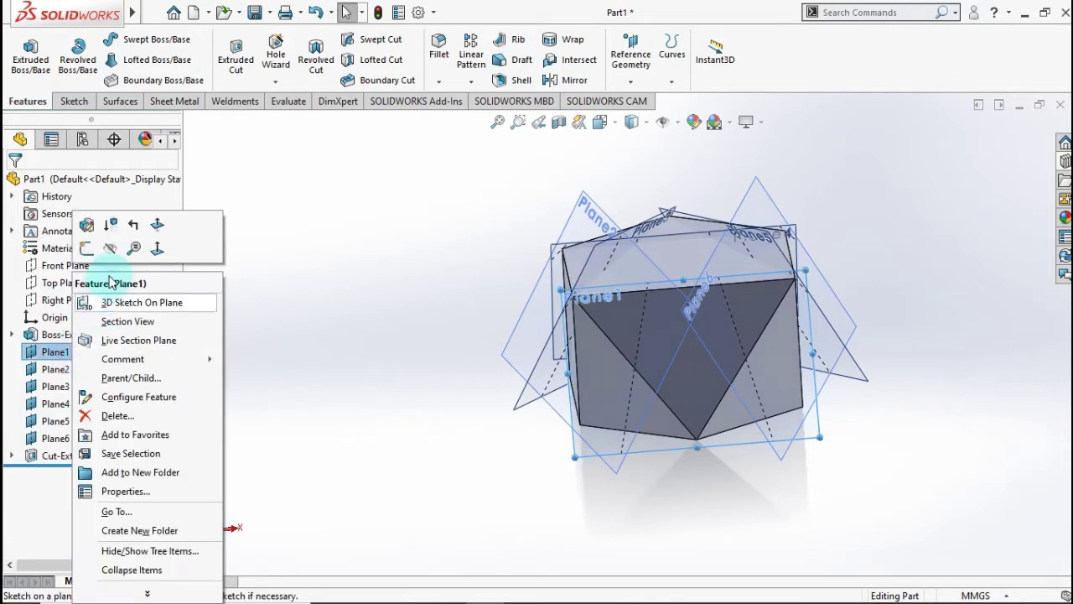
left_click(111, 244)
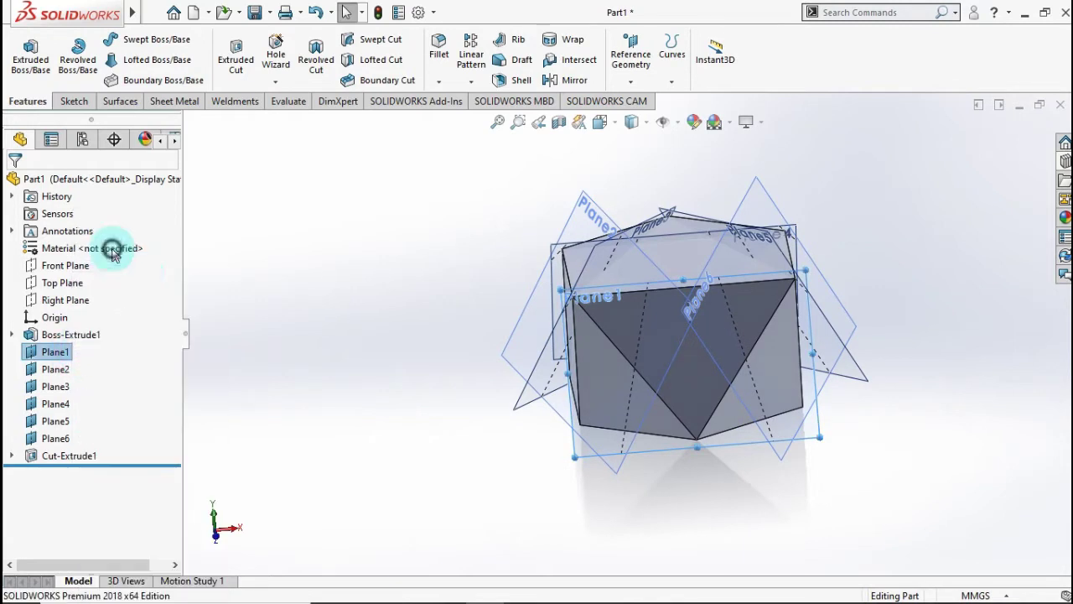
Step: Start a sketch on Plane2 and draw a line from the far top vertex of its corner down to the corner's bottom vertex
left_click(60, 373)
left_click(75, 357)
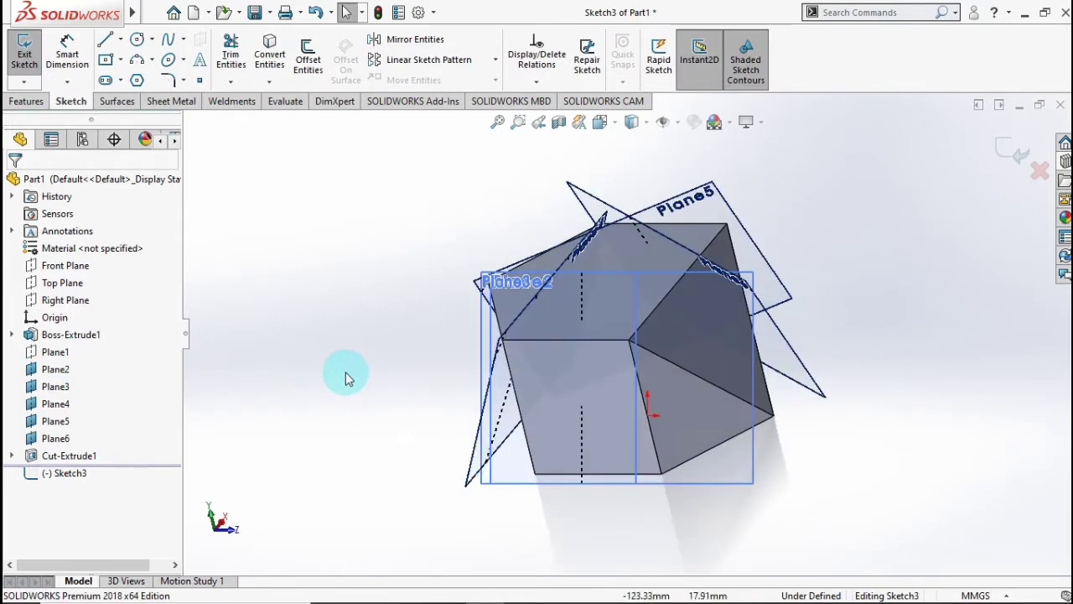
scroll(566, 471, "down", 1)
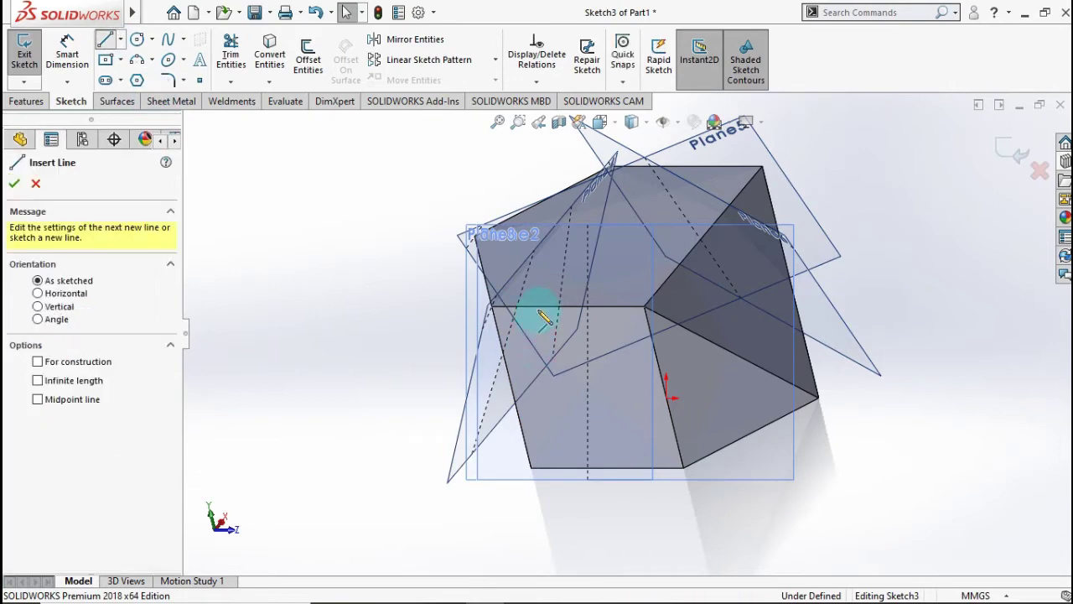
scroll(539, 318, "down", 5)
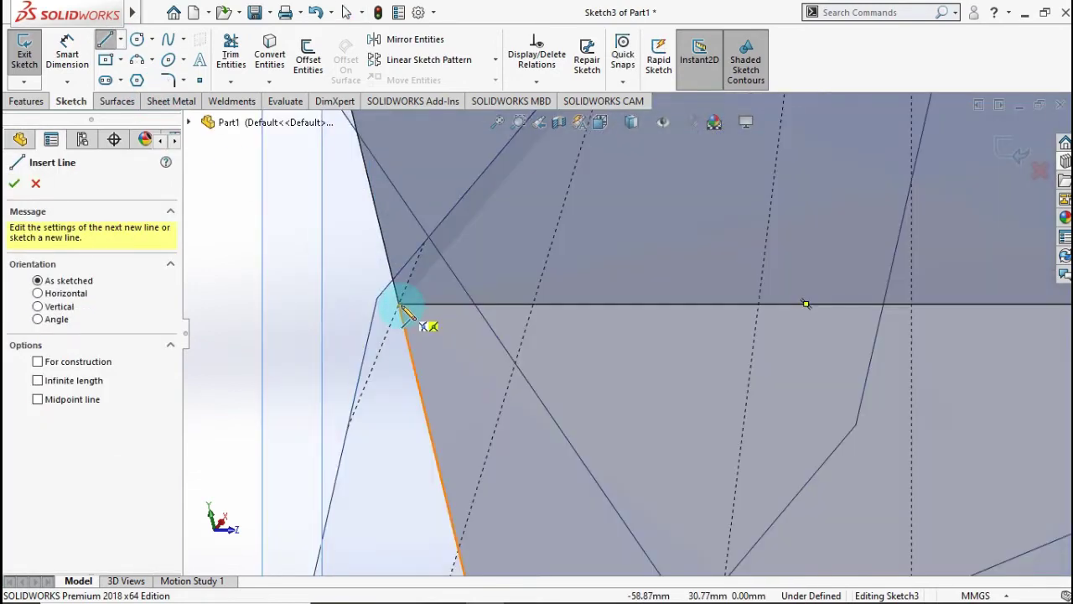
left_click(403, 306)
scroll(563, 395, "up", 5)
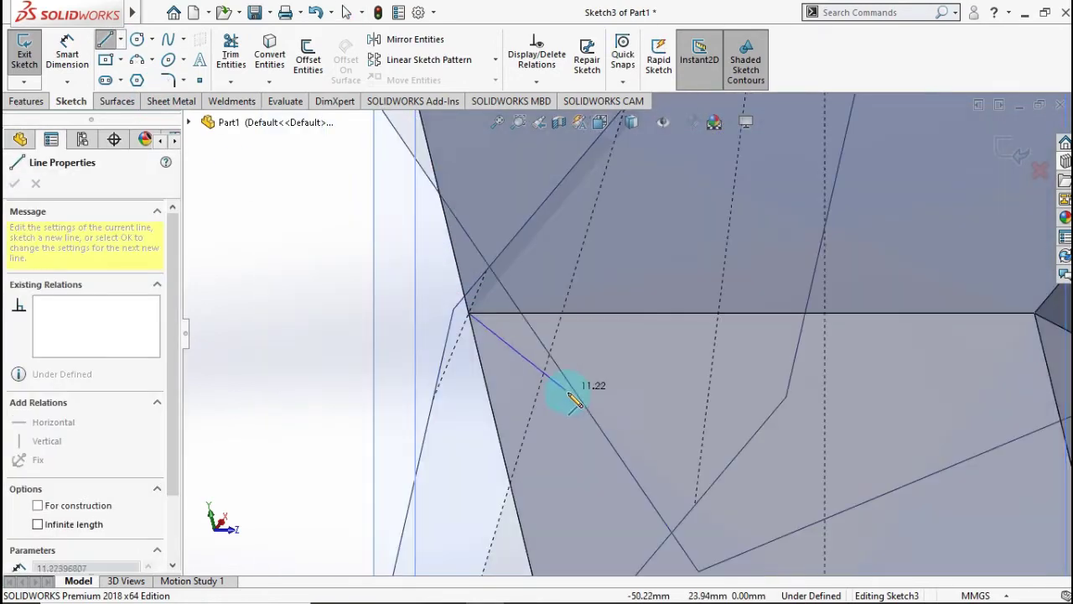
scroll(701, 494, "down", 1)
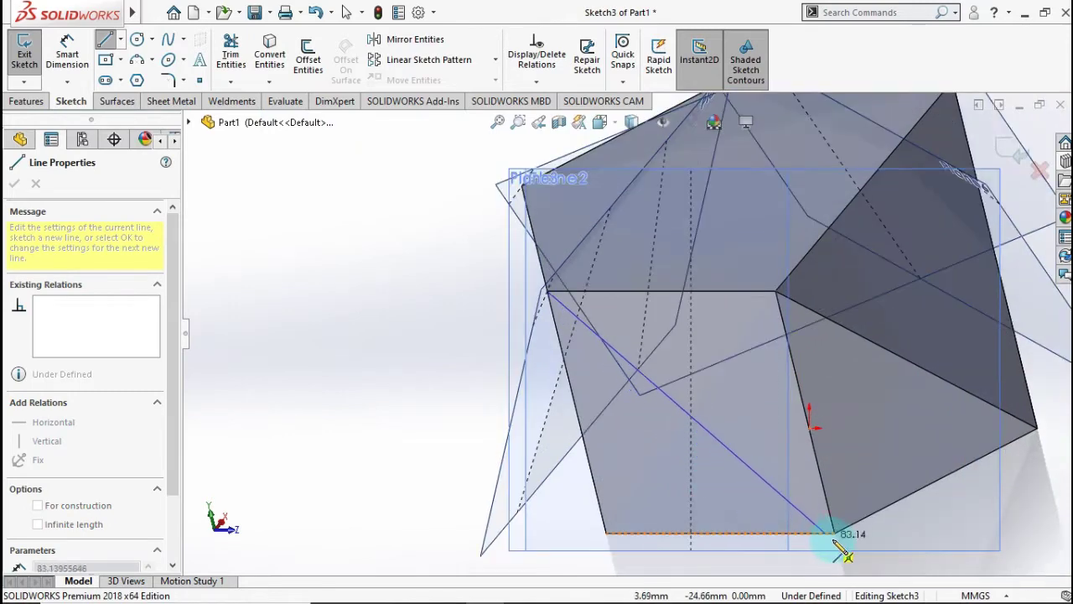
left_click(836, 534)
Step: Close the triangle with a line about 76 mm long up to a free point and one about 87 mm long back to the top vertex
scroll(762, 436, "up", 3)
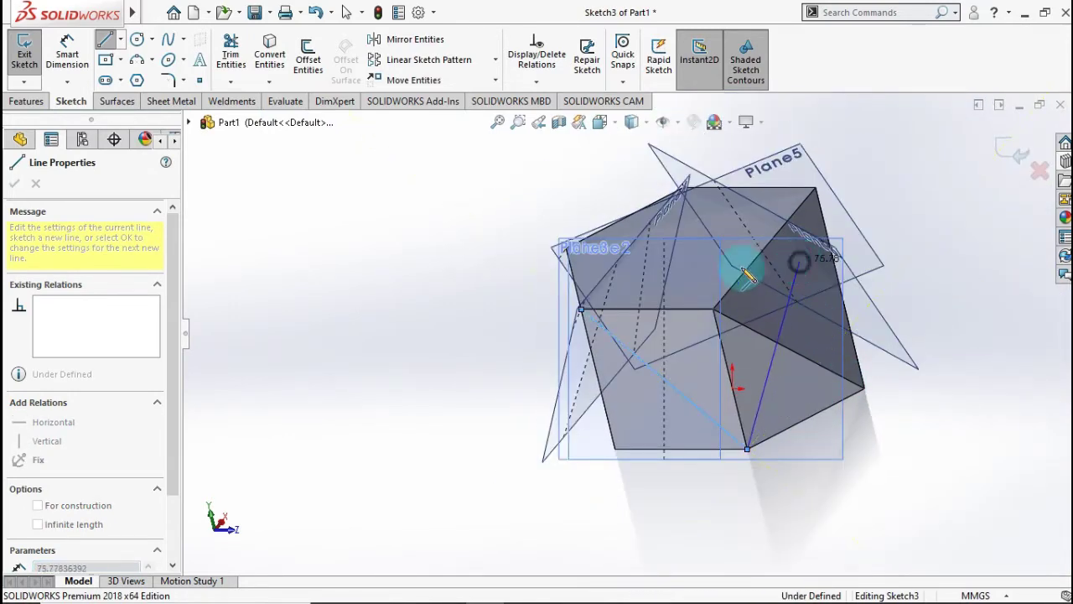
left_click(746, 275)
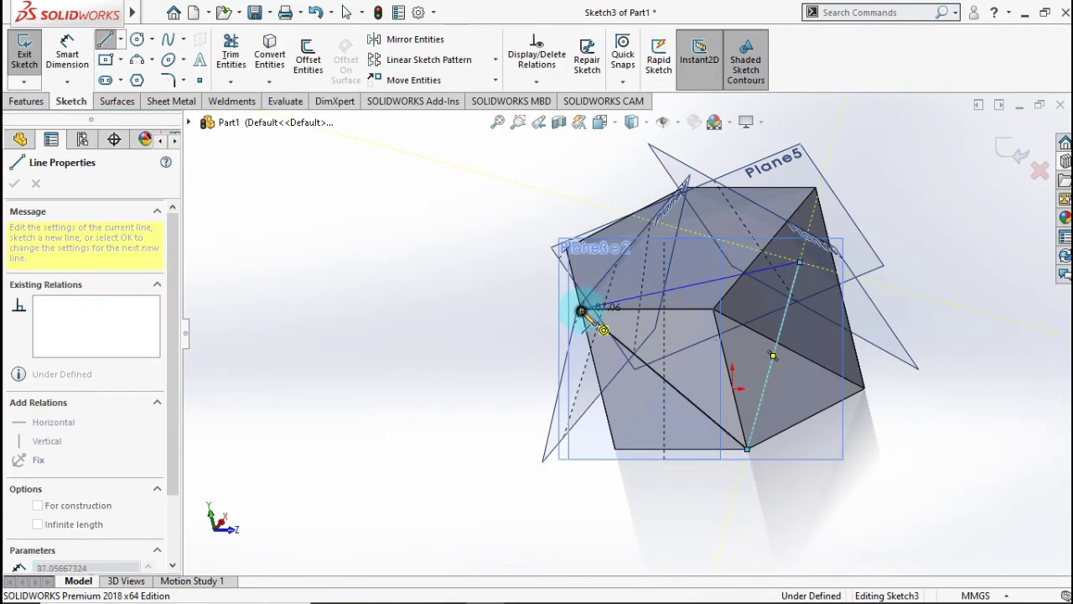
left_click(581, 310)
Step: Dimension the perpendicular distance between the triangle's upper edge and the bottom vertex as 68.39 mm
left_click(71, 48)
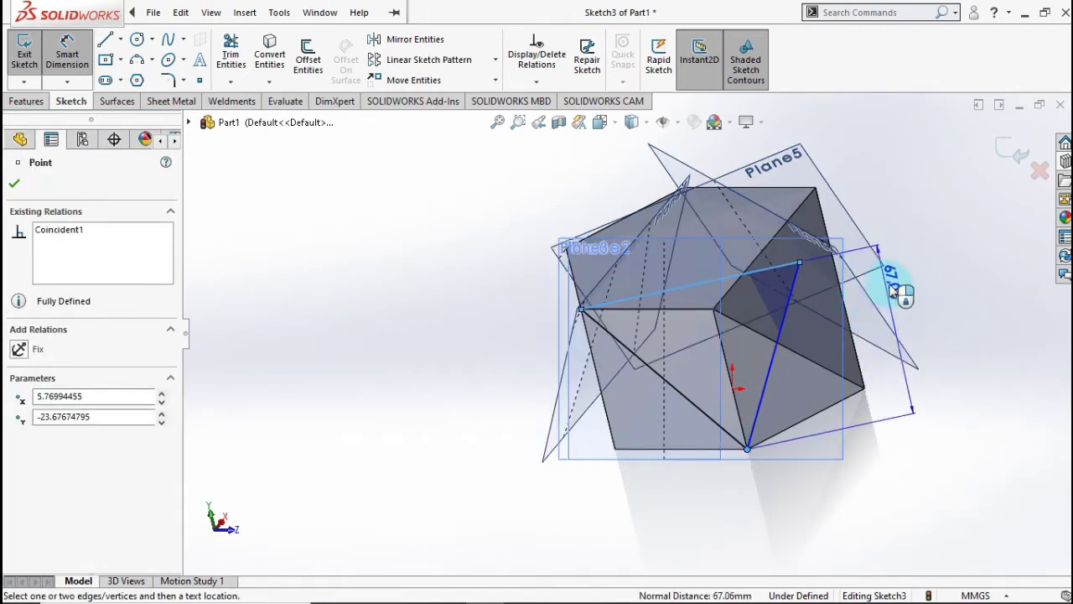
left_click(906, 292)
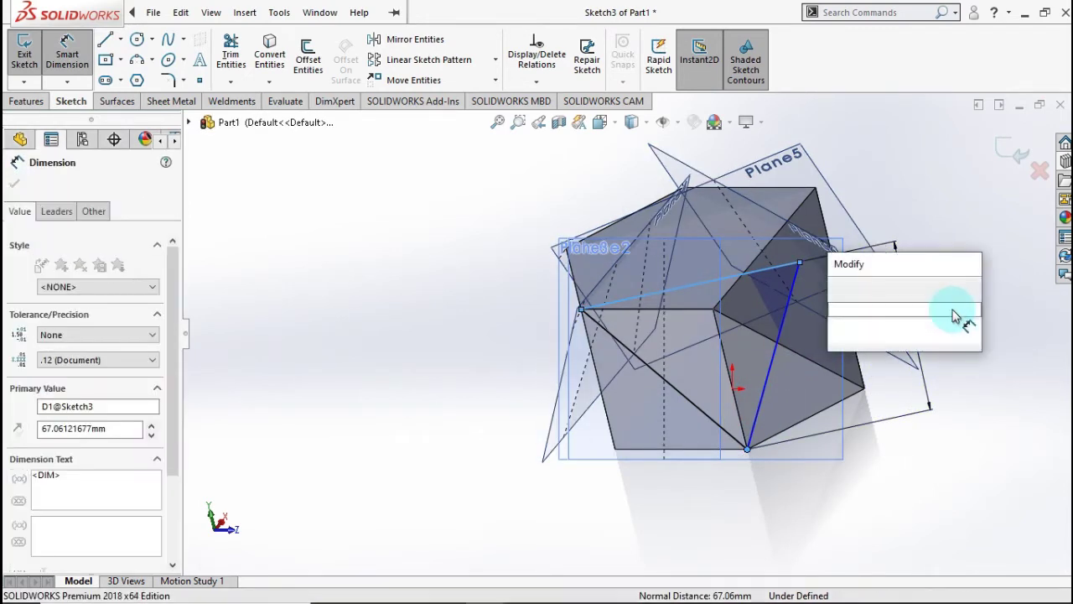
type("6")
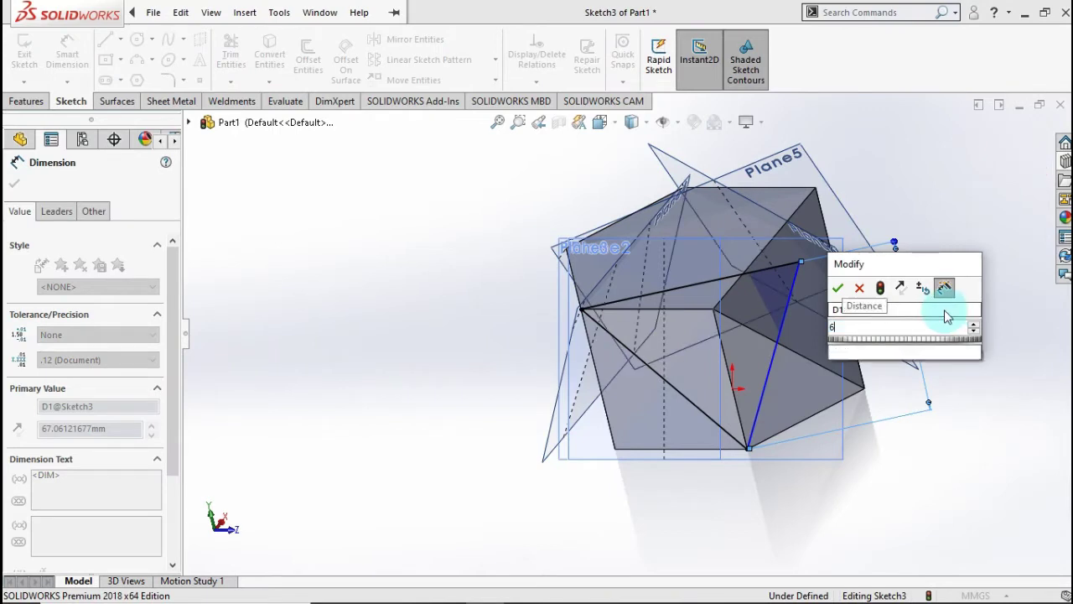
type("8.")
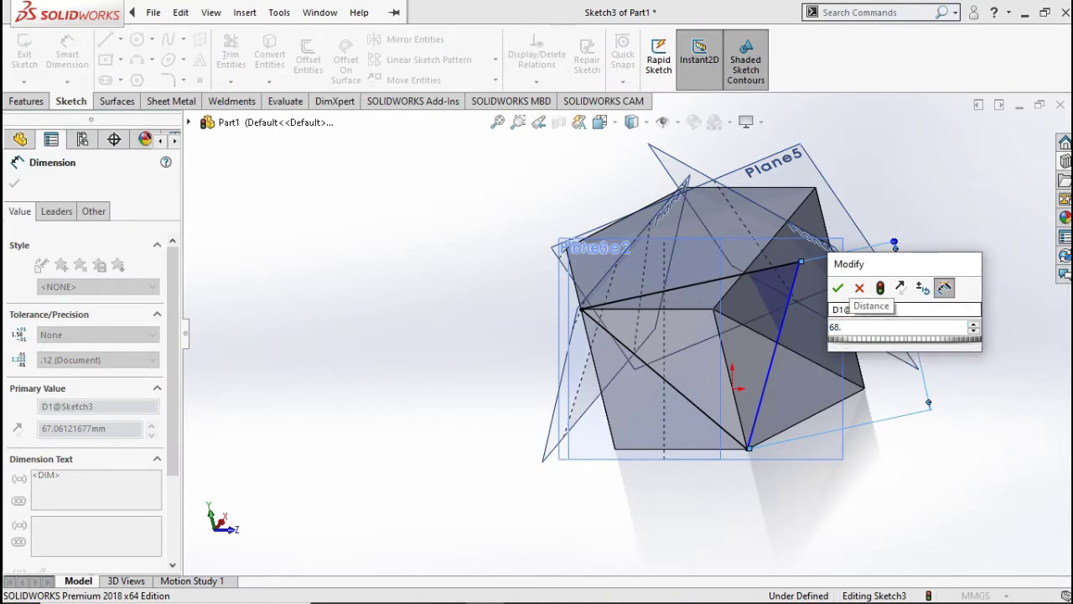
type("39")
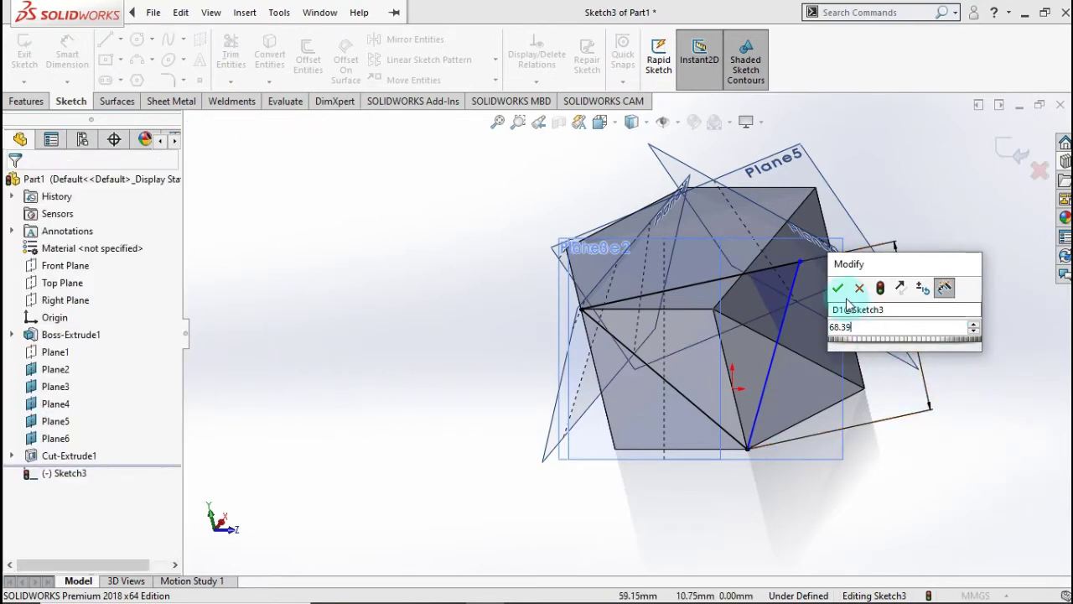
left_click(837, 290)
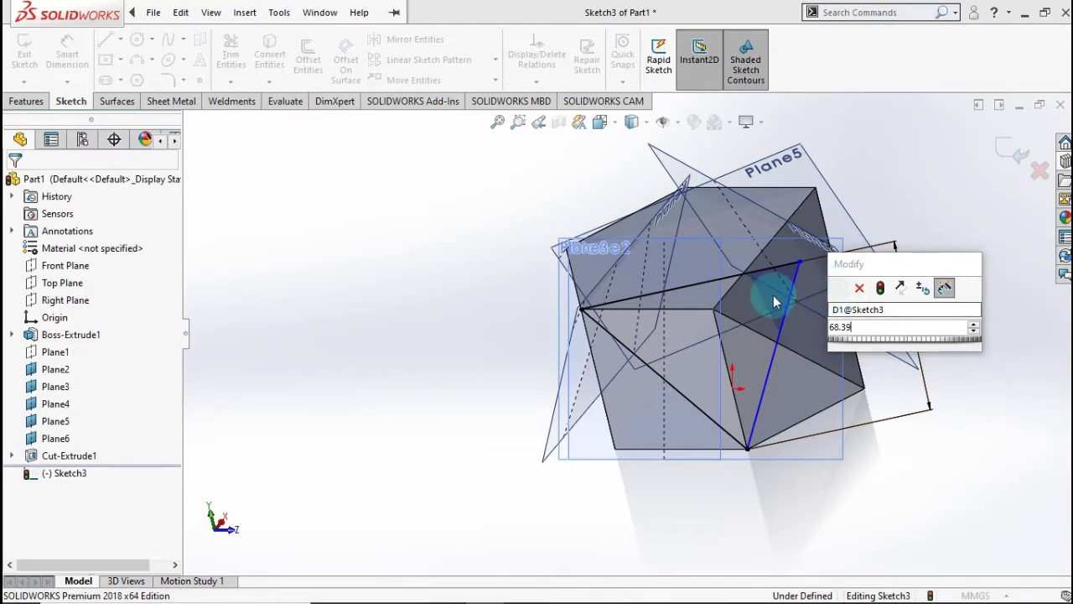
Step: Dimension the length of the triangle's upper edge as 100 mm
left_click(698, 283)
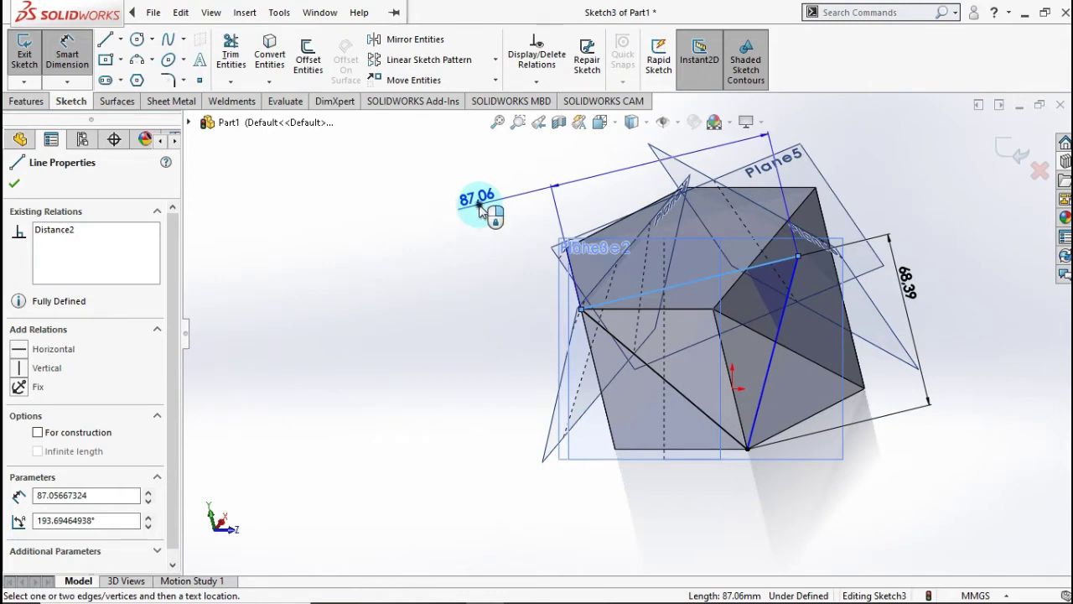
left_click(479, 206)
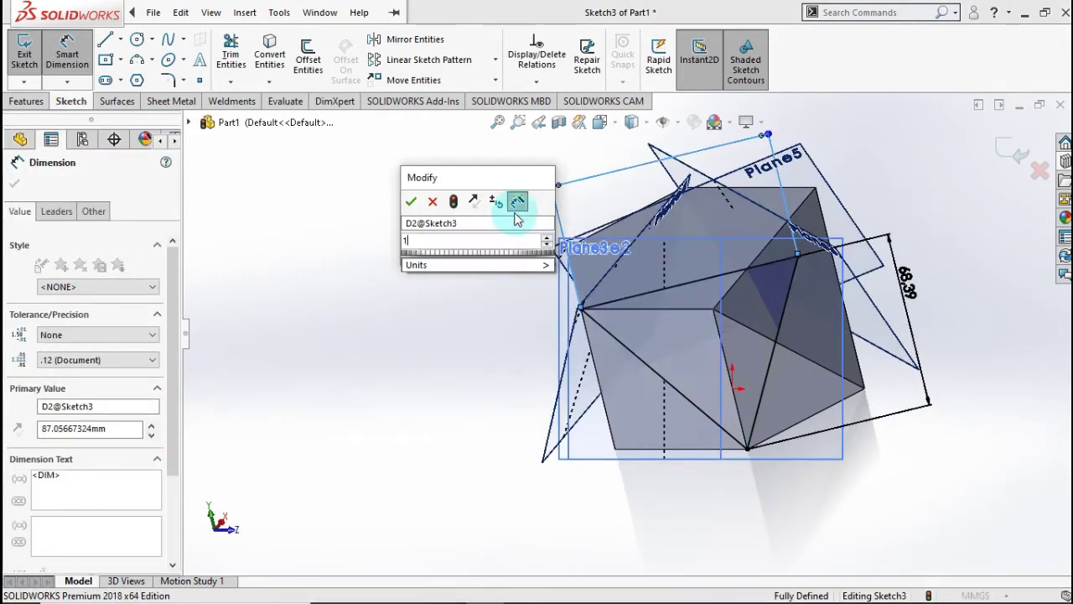
type("100")
left_click(411, 200)
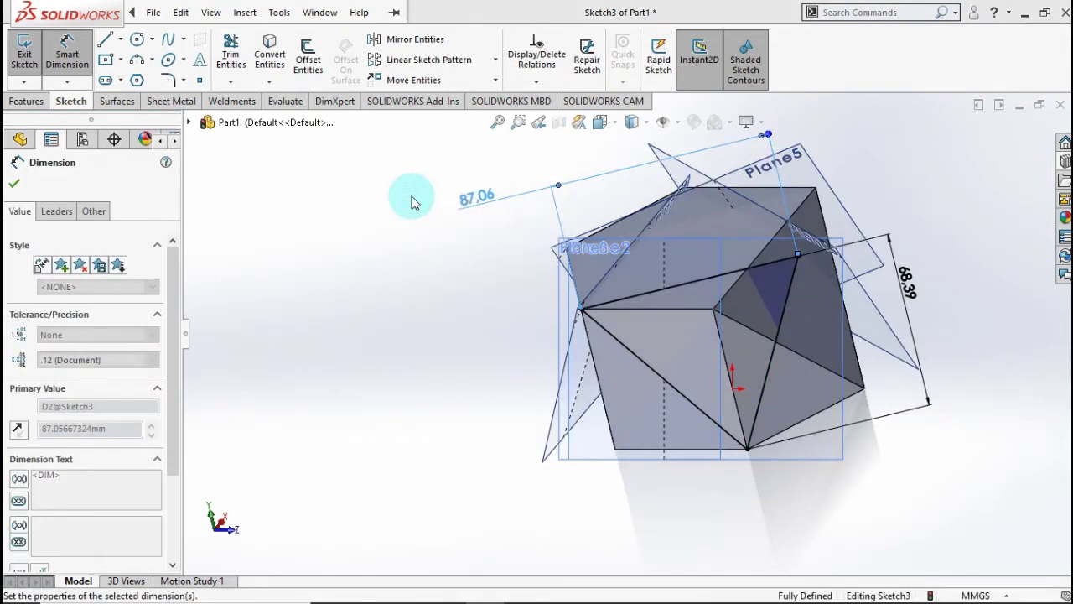
Step: Cut-extrude the Plane2 triangle 62 mm blind with the direction reversed outward to slice off the second corner
left_click(27, 102)
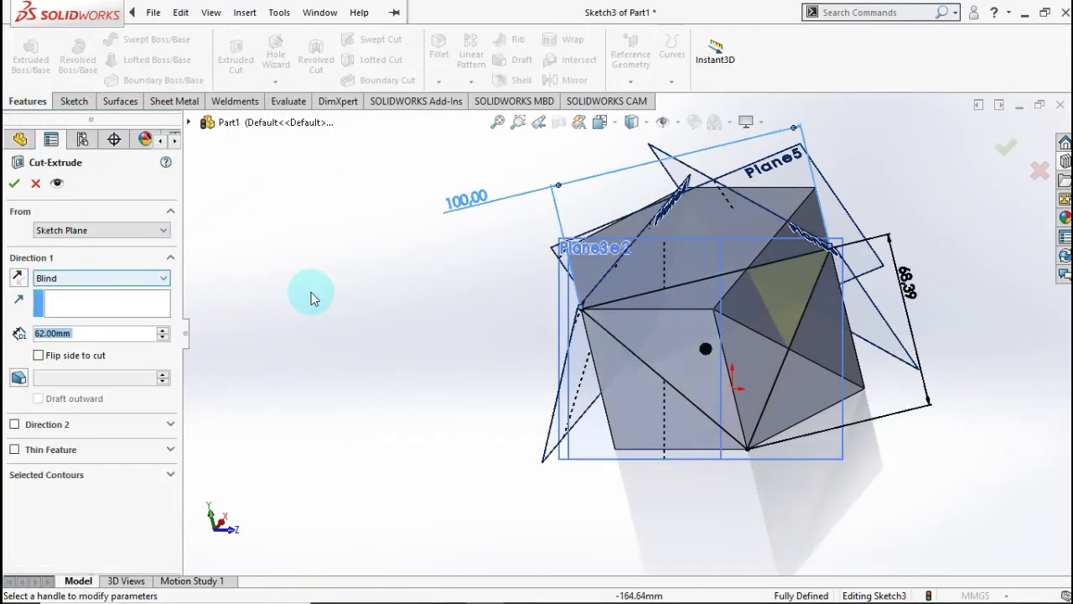
left_click(20, 278)
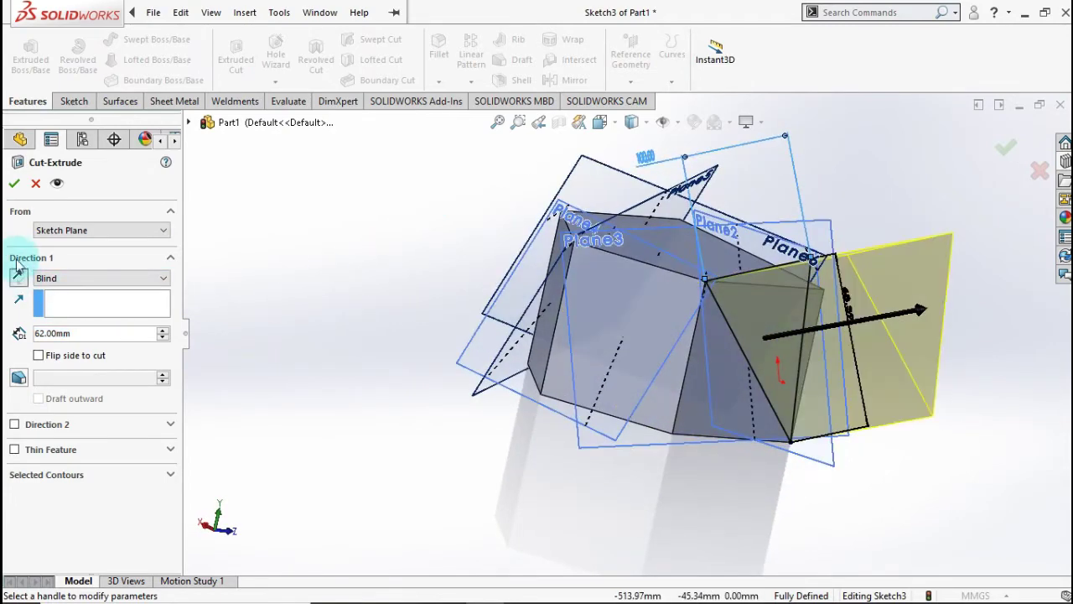
left_click(14, 183)
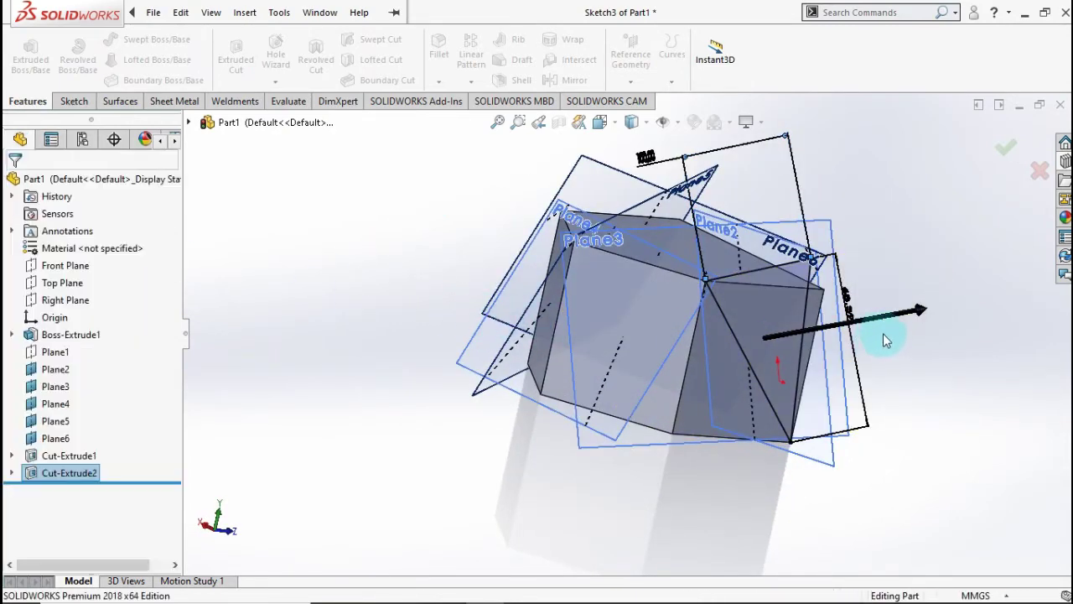
Step: Hide Plane2 after the second corner cut
scroll(712, 316, "down", 6)
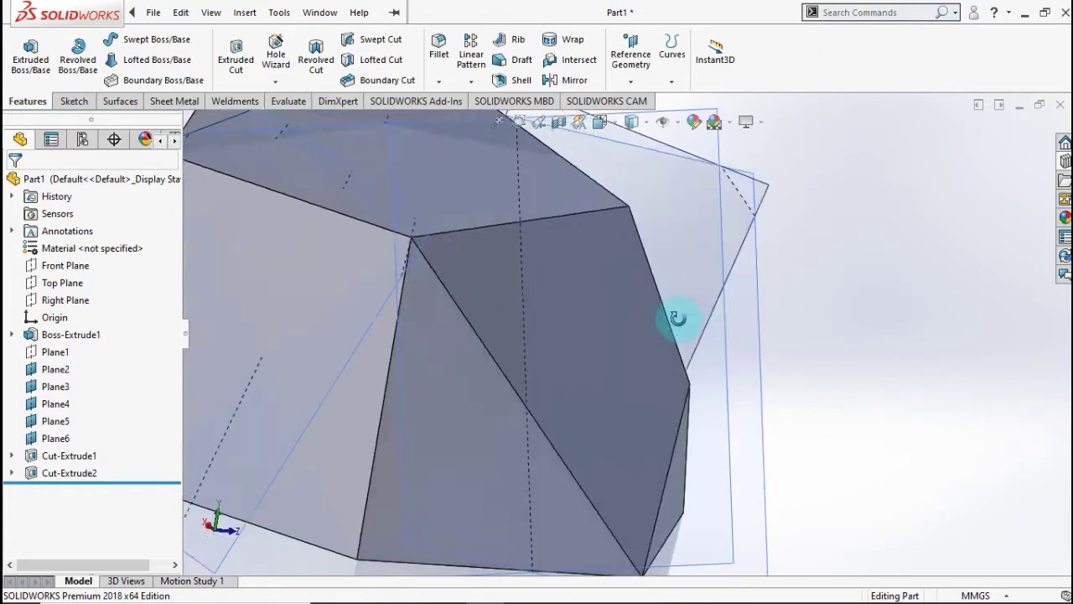
right_click(57, 369)
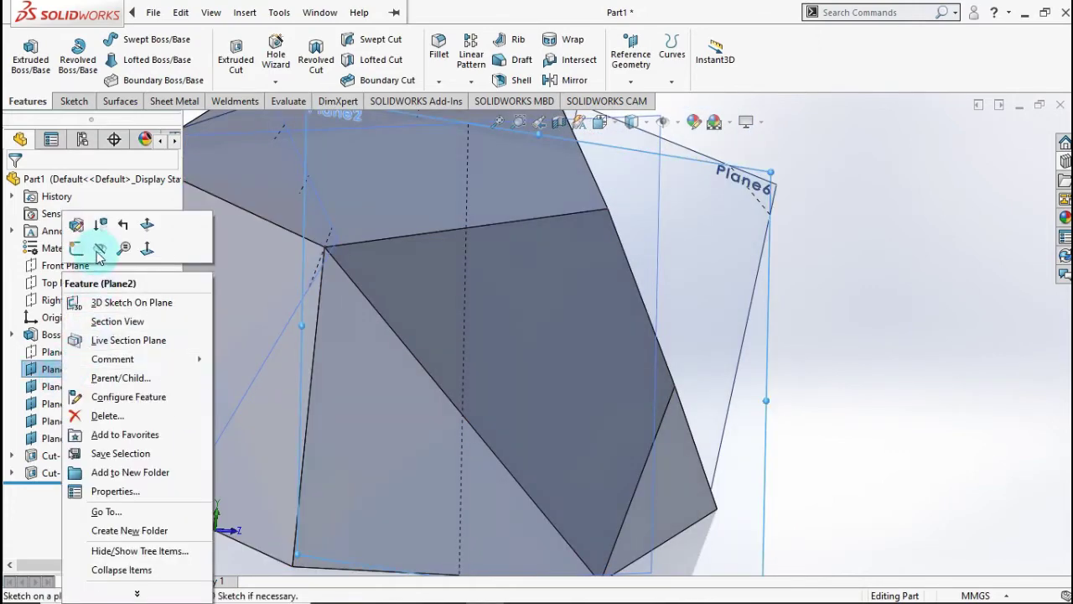
left_click(94, 249)
Step: Start a sketch on Plane3 and draw a line from the far top vertex down to that corner's bottom vertex
middle_click_drag(574, 262, 585, 233)
scroll(553, 255, "down", 6)
middle_click_drag(532, 272, 539, 254)
scroll(527, 301, "up", 8)
middle_click_drag(549, 347, 508, 419)
left_click(58, 388)
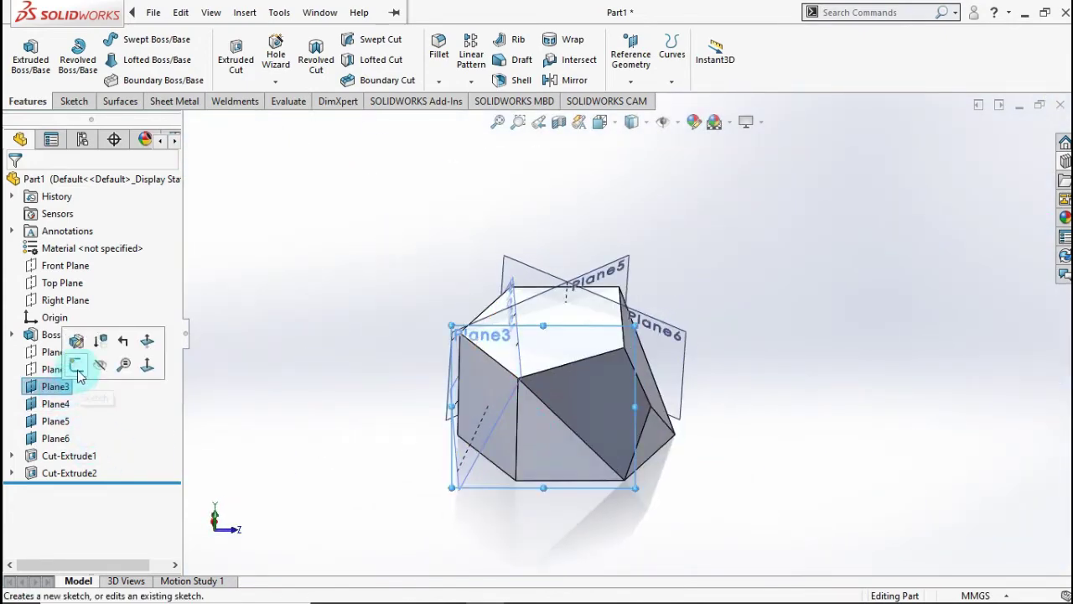
left_click(76, 366)
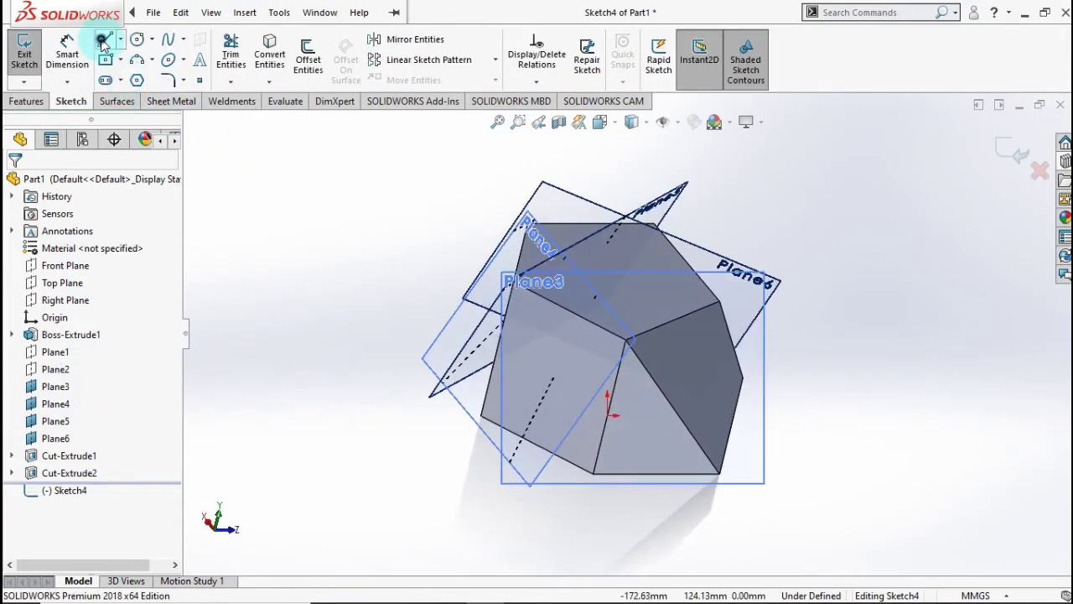
scroll(503, 285, "down", 5)
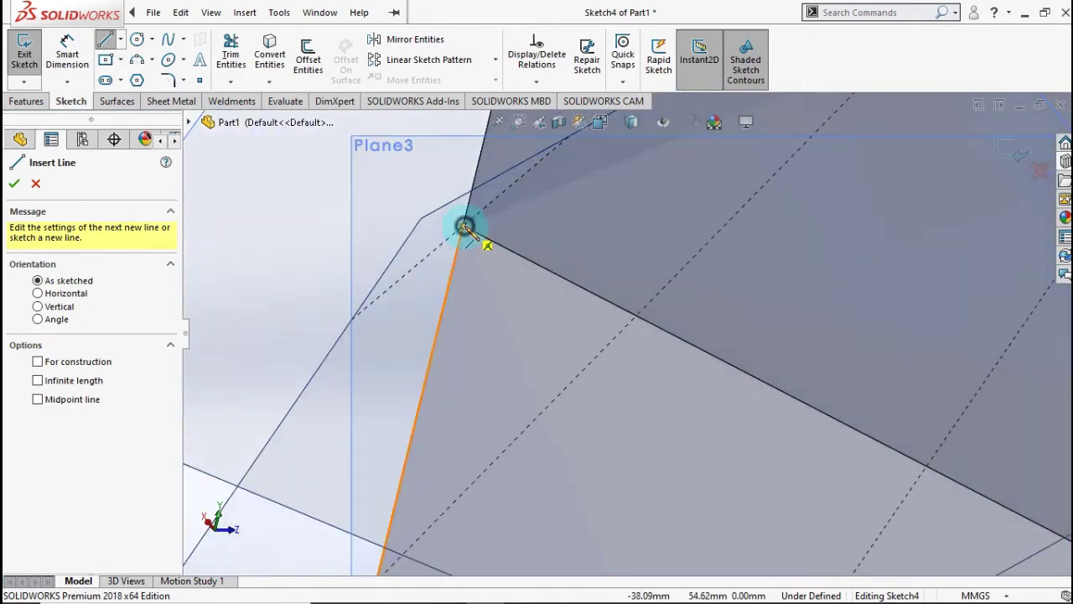
left_click(464, 227)
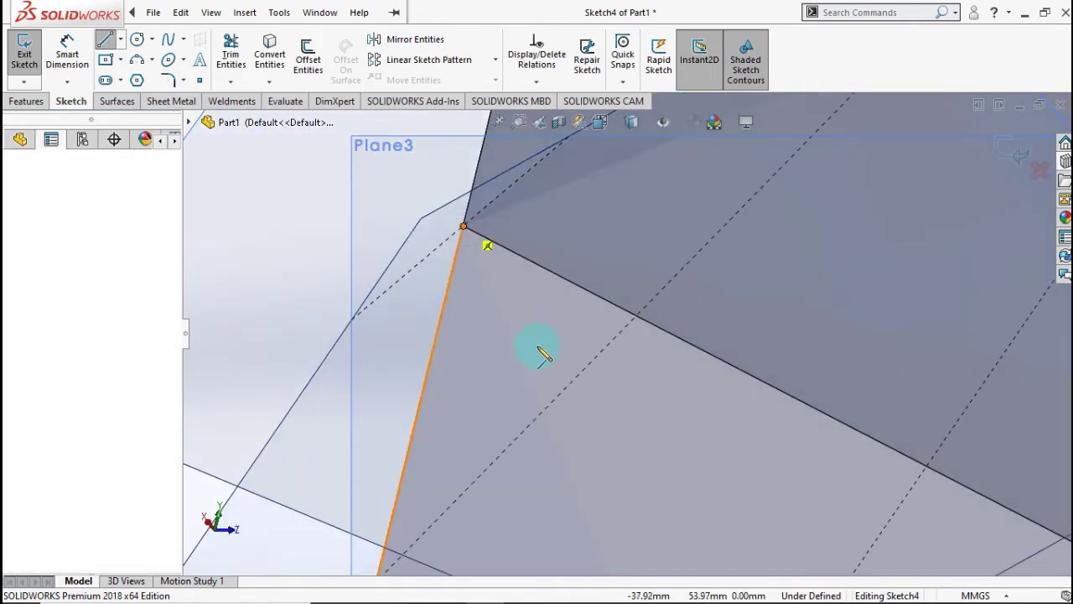
scroll(567, 426, "up", 8)
scroll(683, 476, "down", 2)
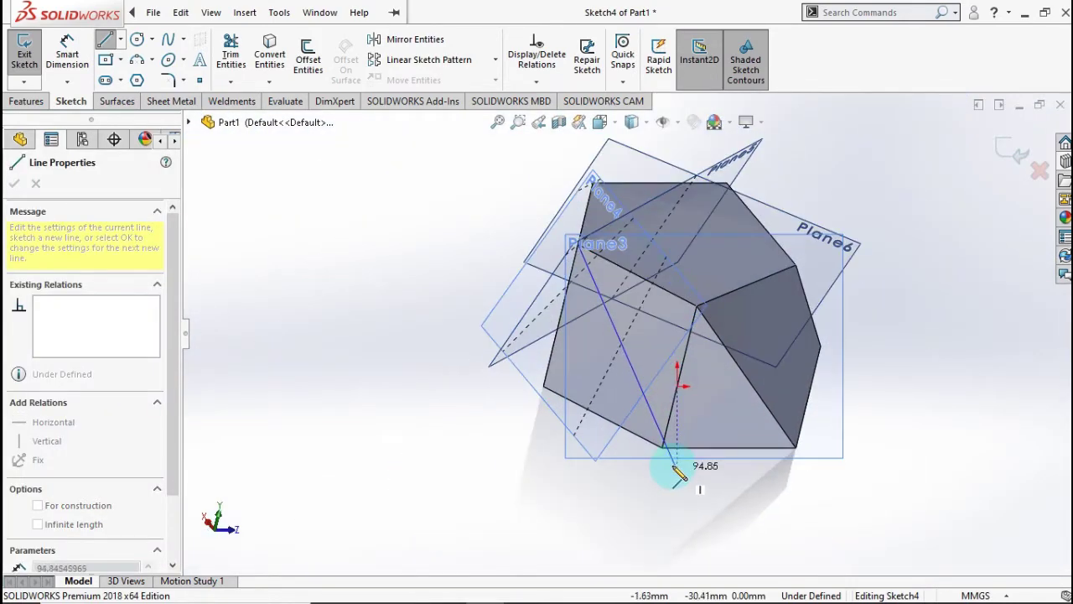
left_click(662, 447)
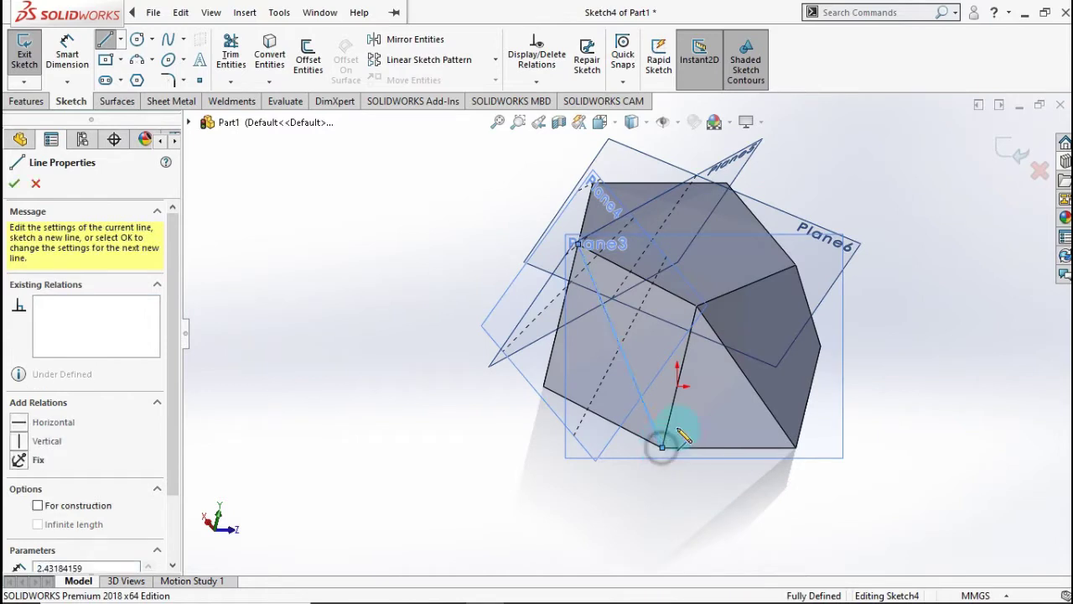
Step: Complete the Plane3 triangle with a line about 77 mm long to a free upper point and one about 81 mm long back to the start
left_click(784, 288)
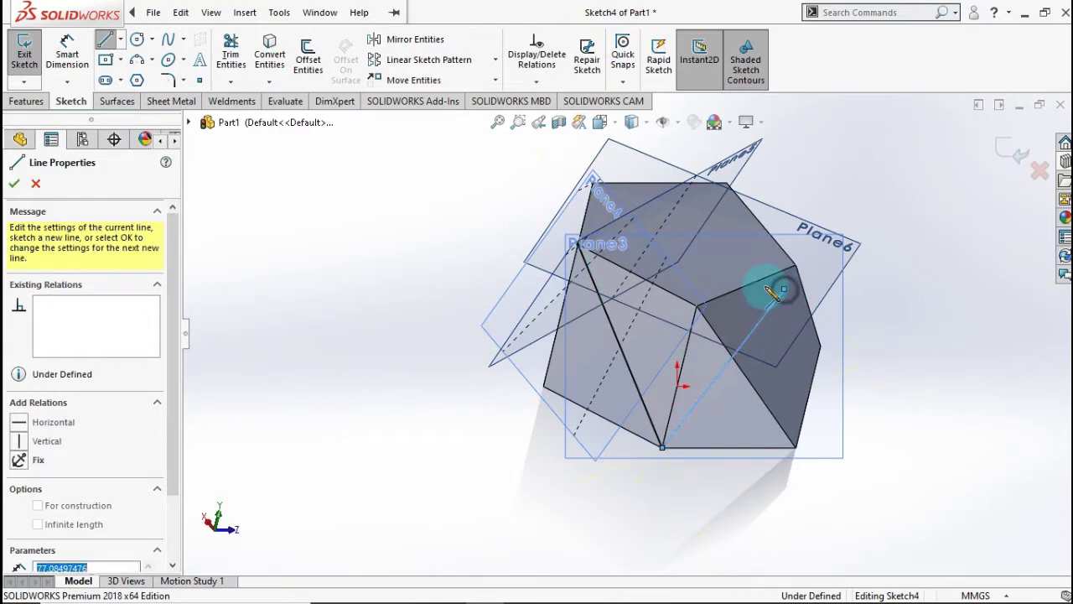
left_click(579, 244)
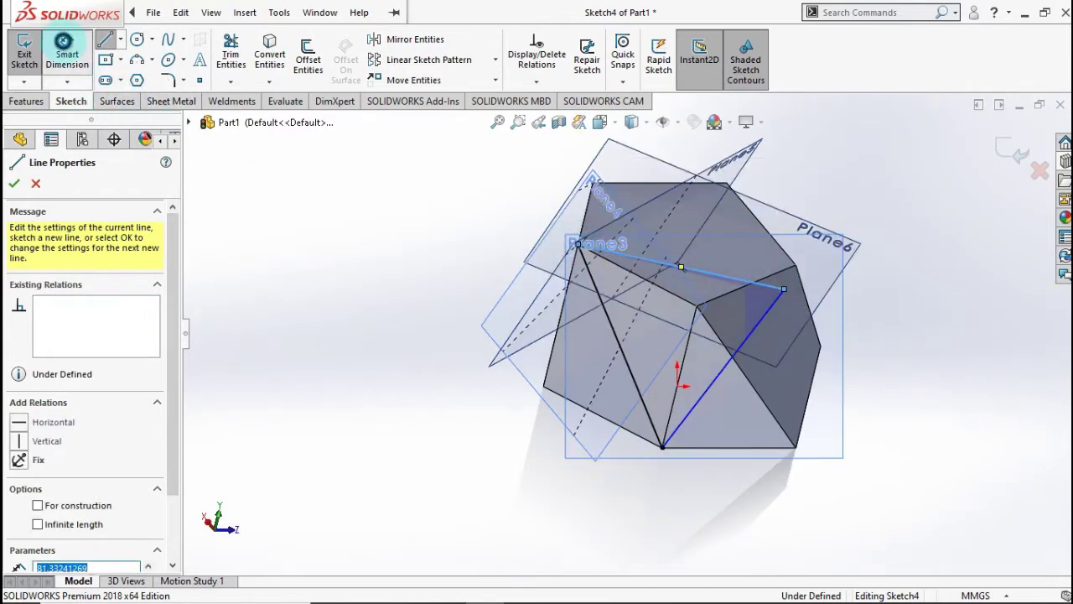
key("Escape")
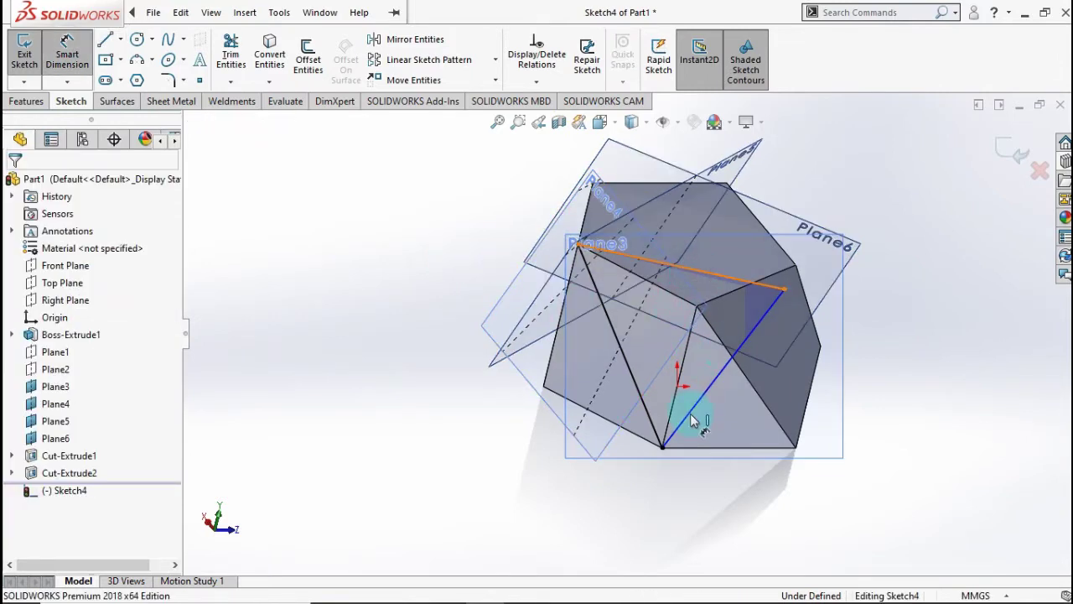
Step: Dimension the Plane3 triangle's height from its bottom vertex to the upper edge as 68.39 mm
left_click(662, 447)
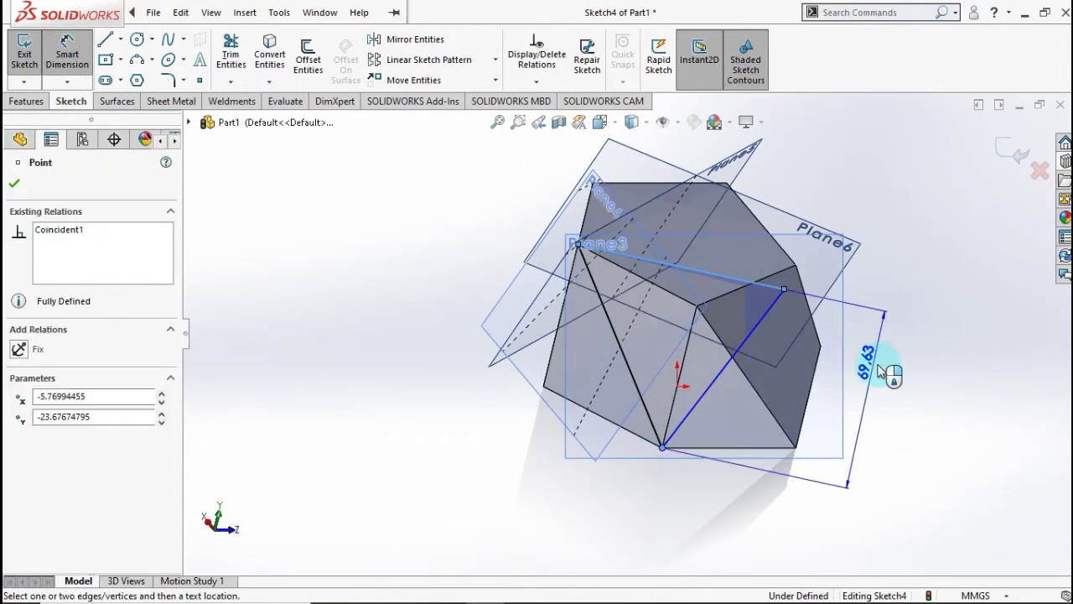
left_click(887, 379)
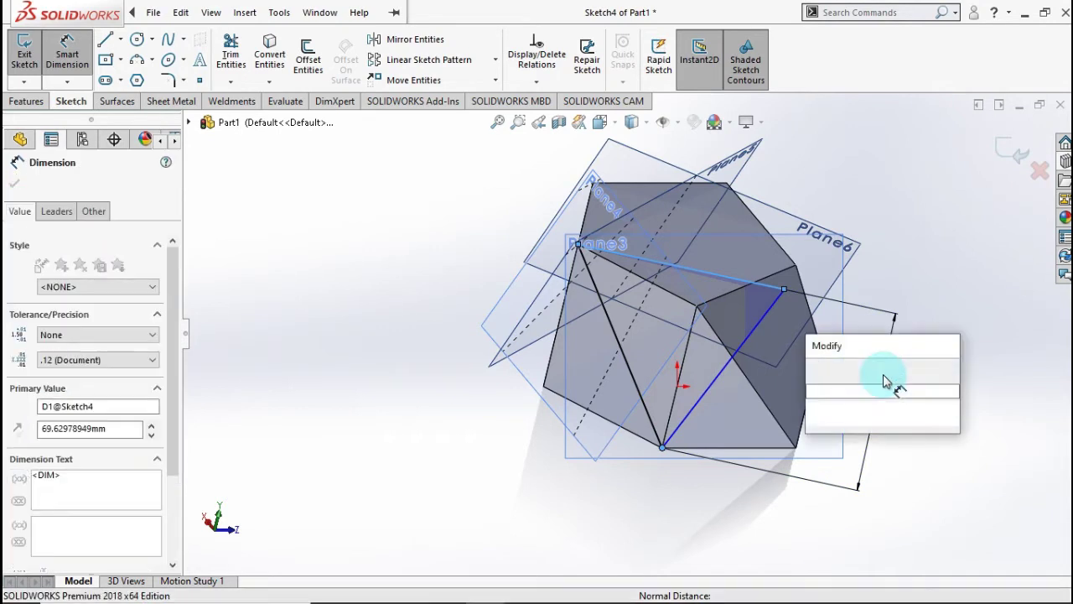
type("68")
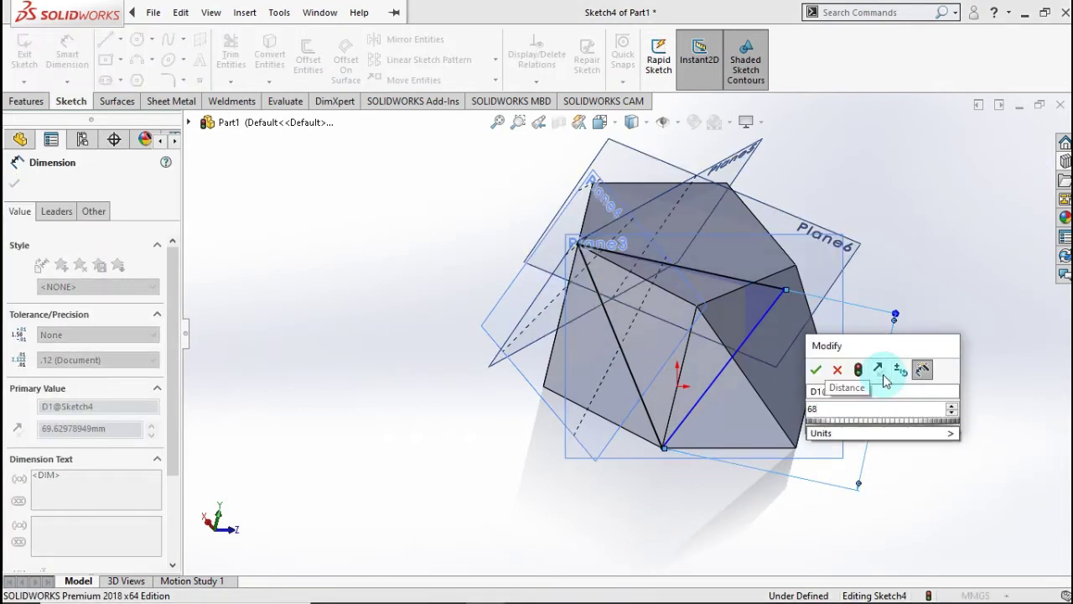
type(".")
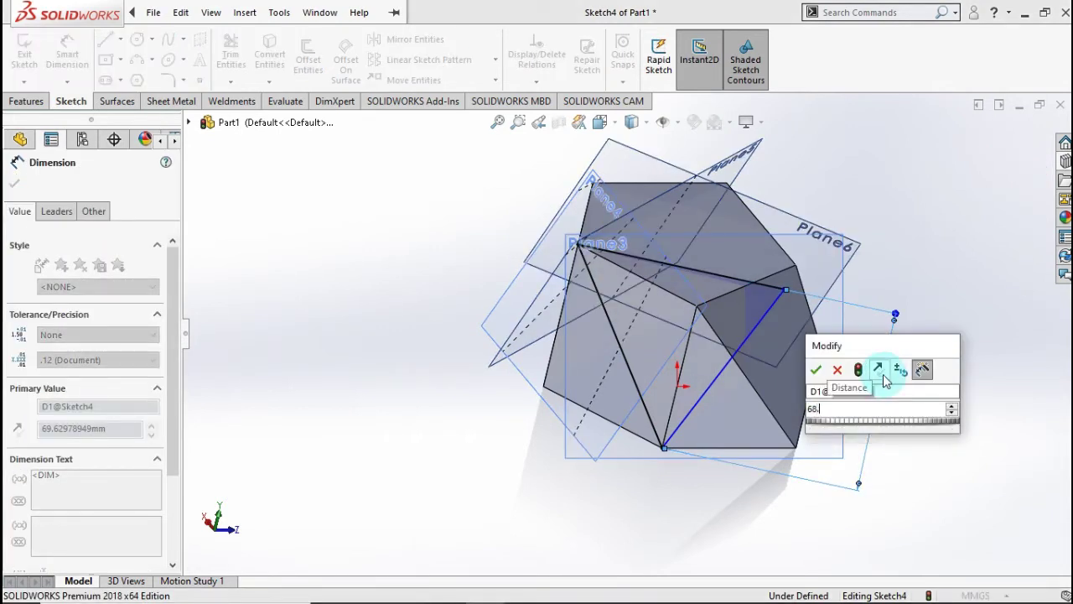
type("39")
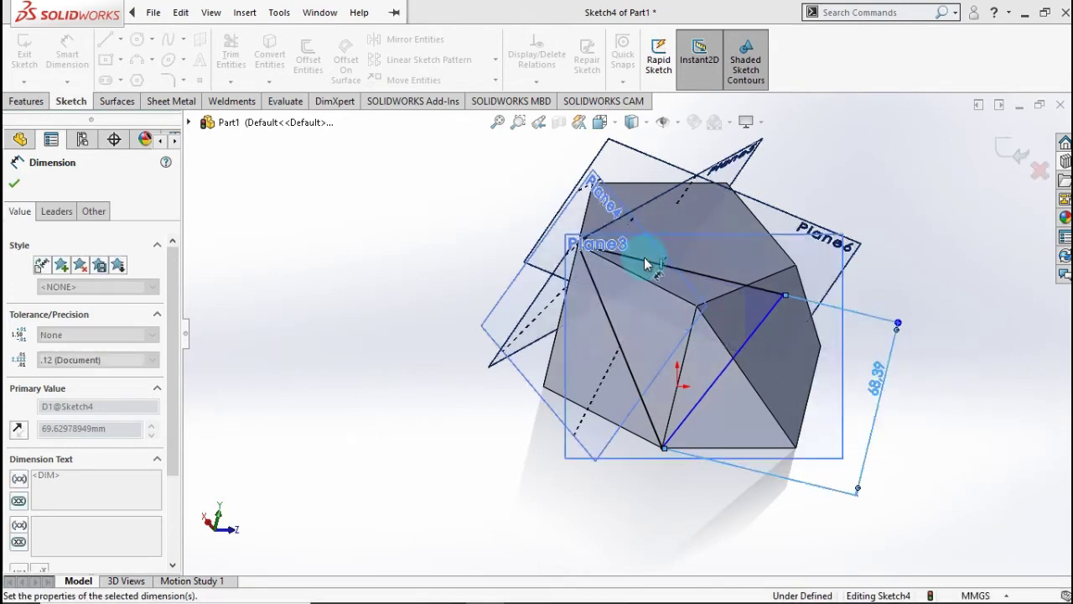
Step: Dimension the upper edge of the Plane3 triangle to a length of 100 mm
left_click(683, 271)
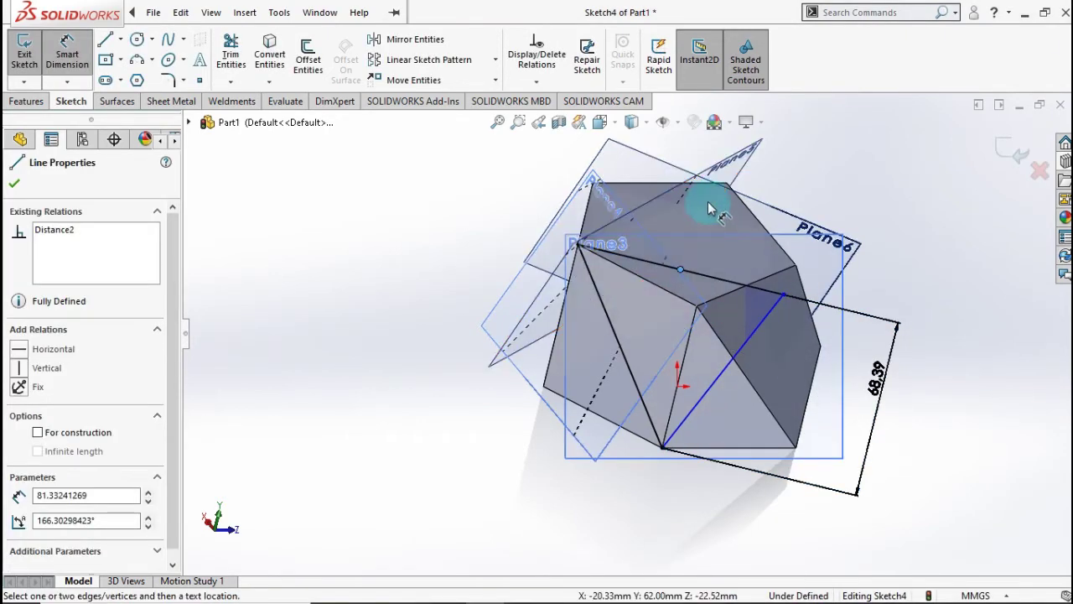
left_click(360, 221)
left_click(625, 204)
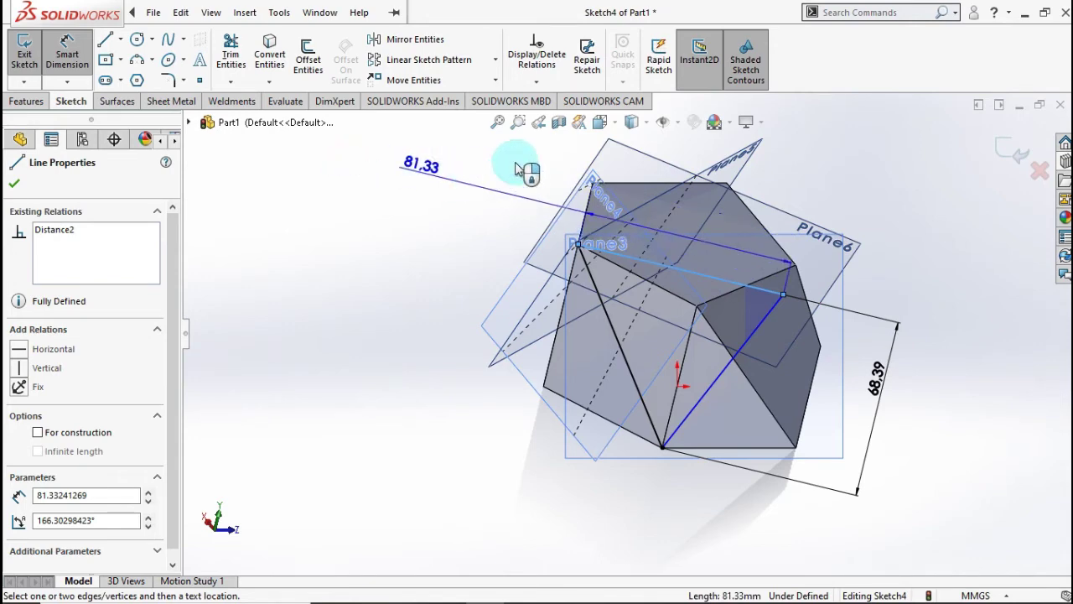
left_click(457, 163)
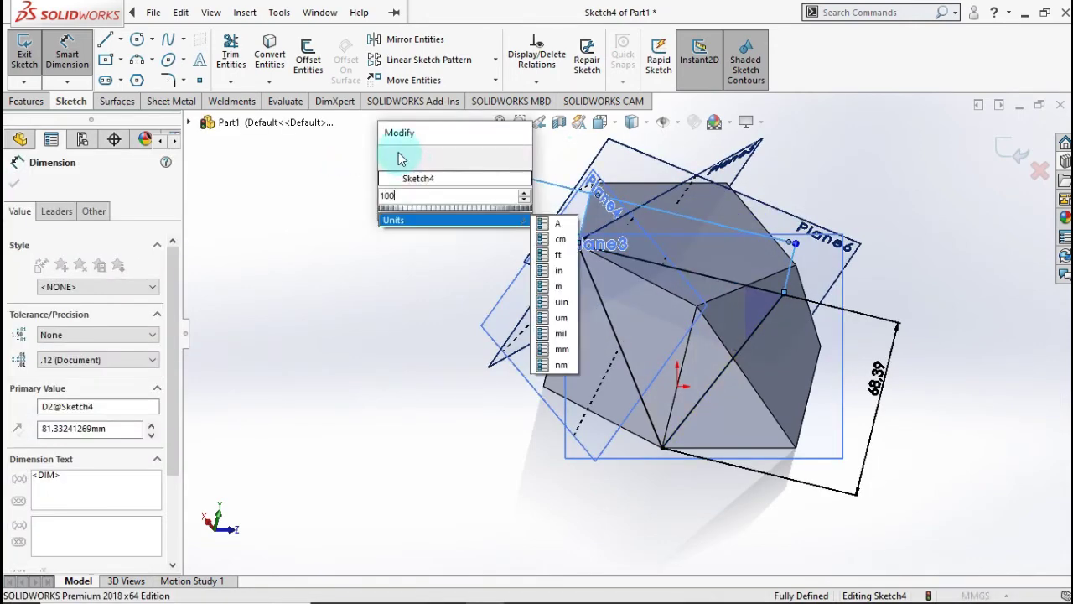
left_click(386, 153)
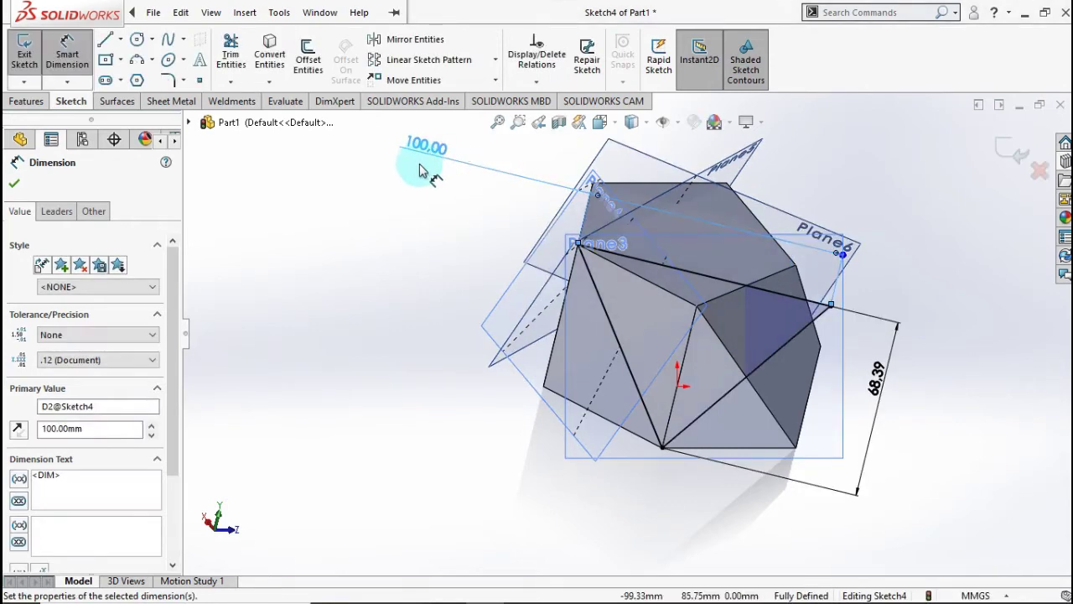
Step: Cut-extrude the Plane3 triangle 62 mm blind with the direction reversed outward to slice off the third corner
left_click(42, 104)
left_click(235, 59)
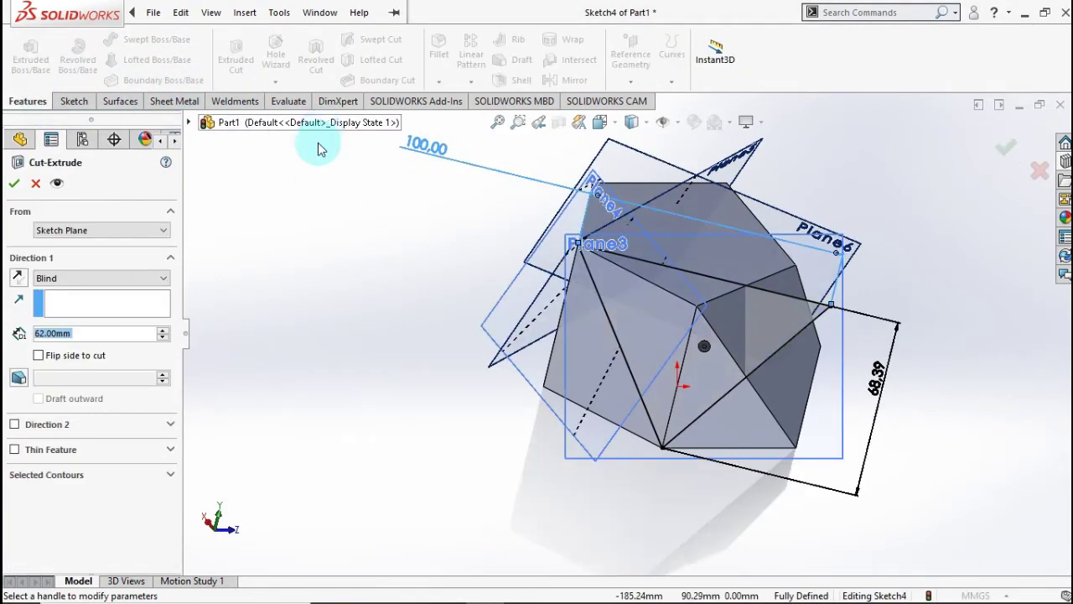
left_click(19, 277)
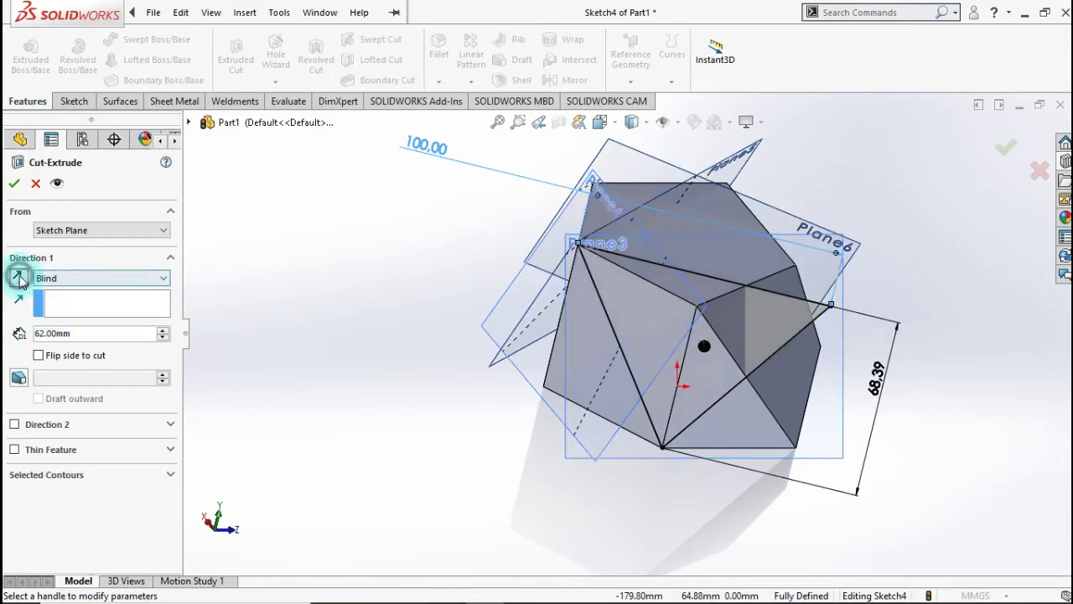
left_click(14, 183)
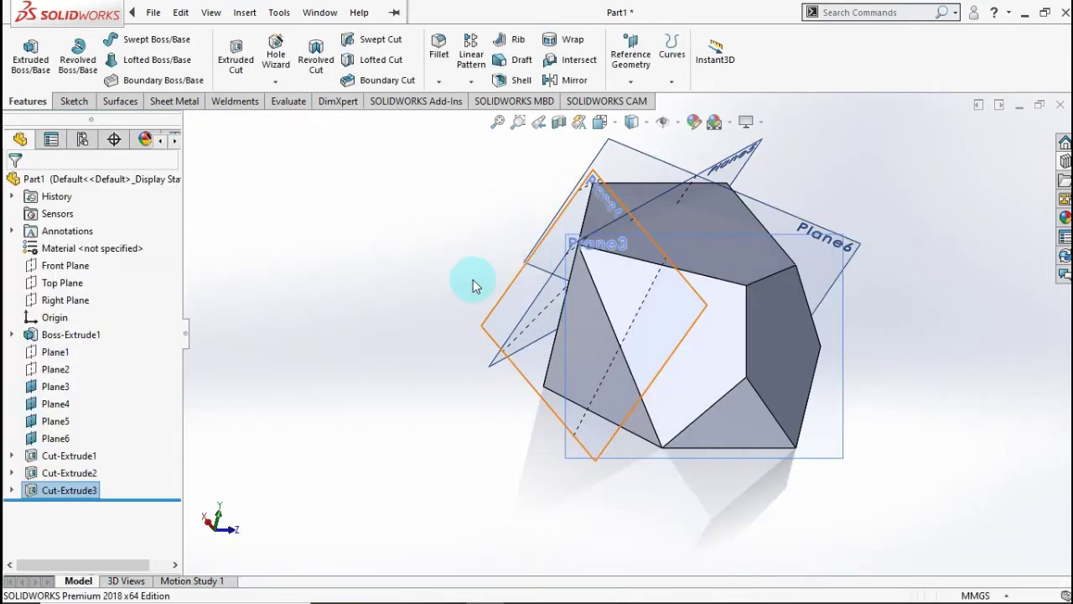
Step: Hide Plane3 after the third corner cut
right_click(58, 385)
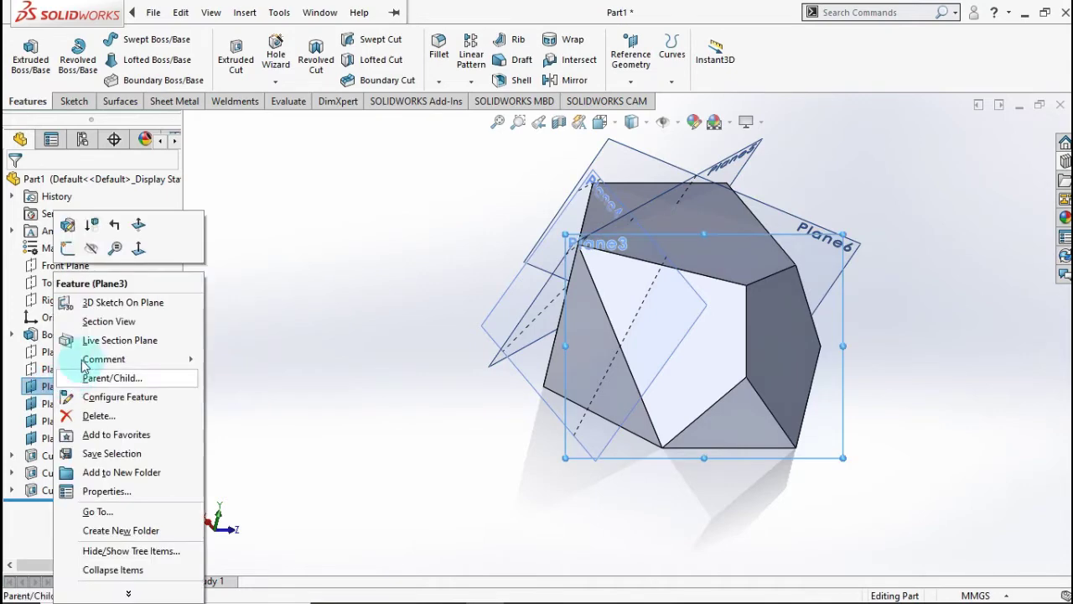
key("Escape")
left_click(325, 270)
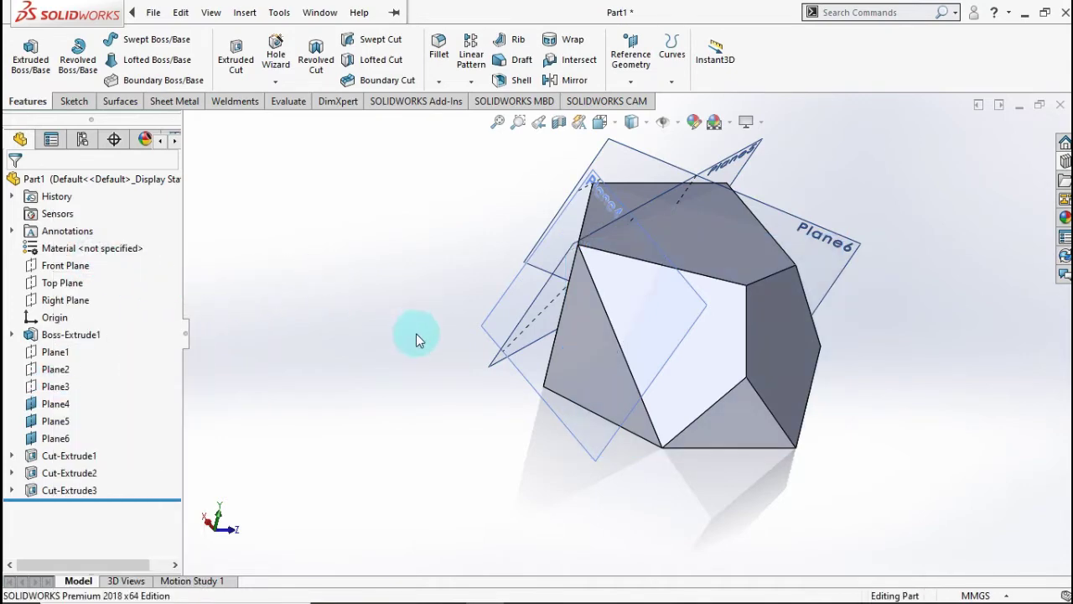
Step: Start a sketch on Plane4 and draw a line from the uncut side's upper vertex down to the facing corner's bottom vertex
middle_click_drag(416, 333, 216, 438)
left_click(55, 403)
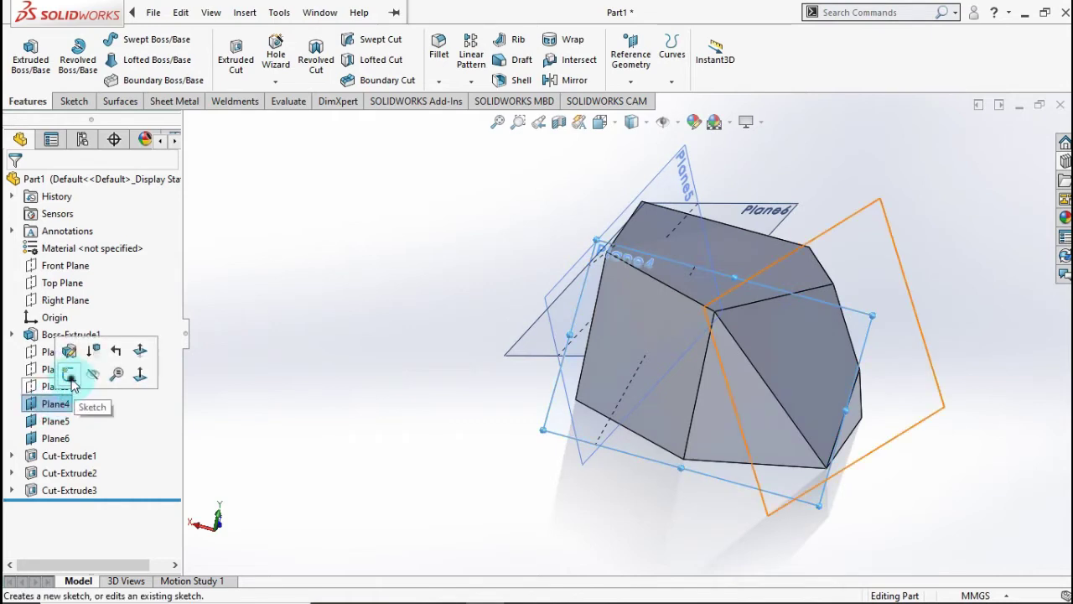
left_click(72, 369)
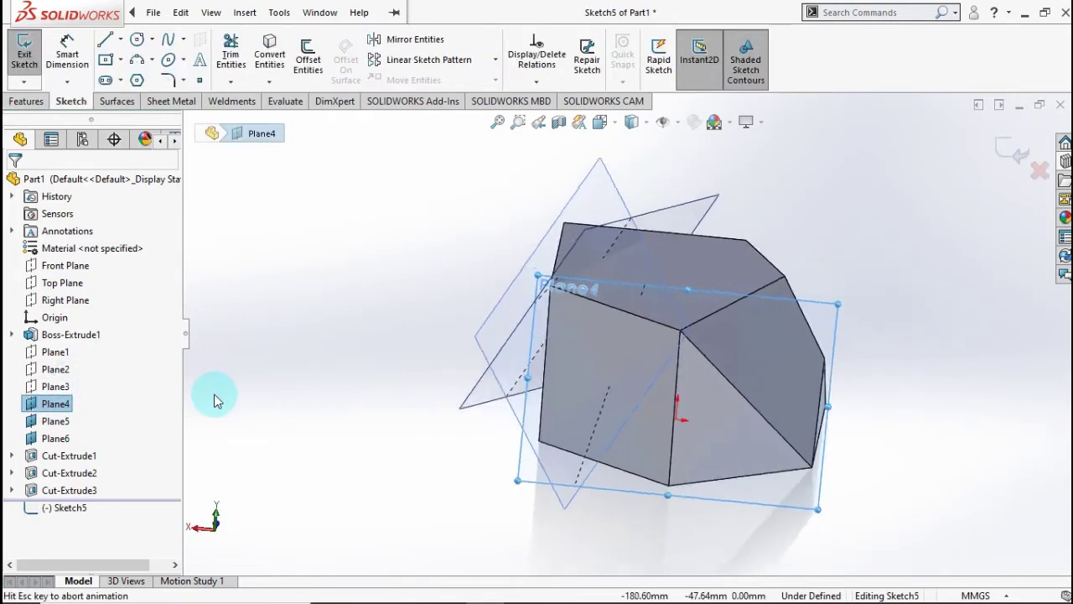
left_click(214, 390)
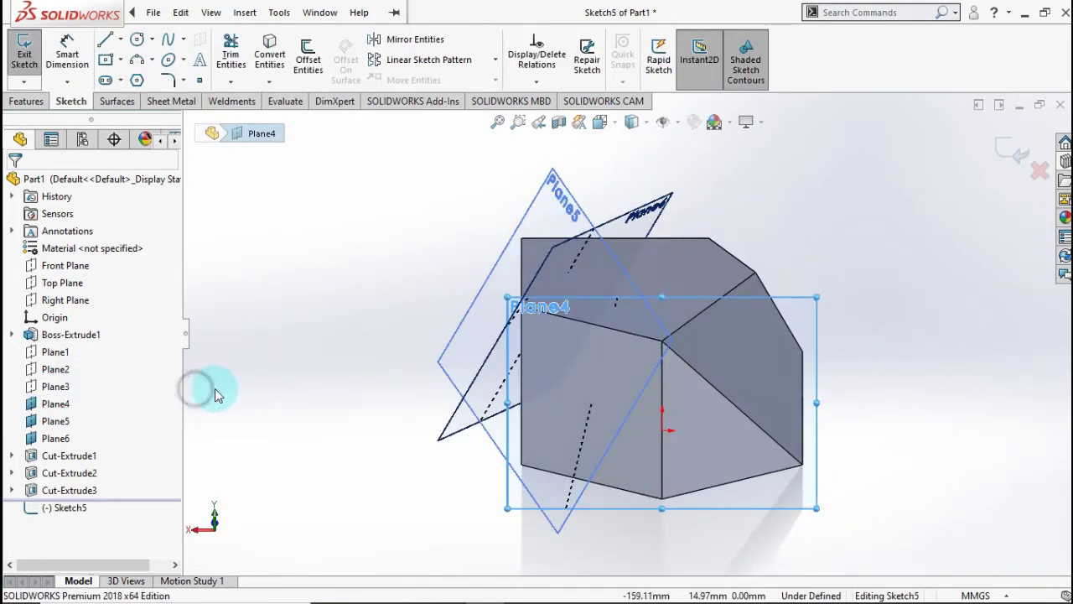
left_click(113, 46)
scroll(575, 359, "up", 6)
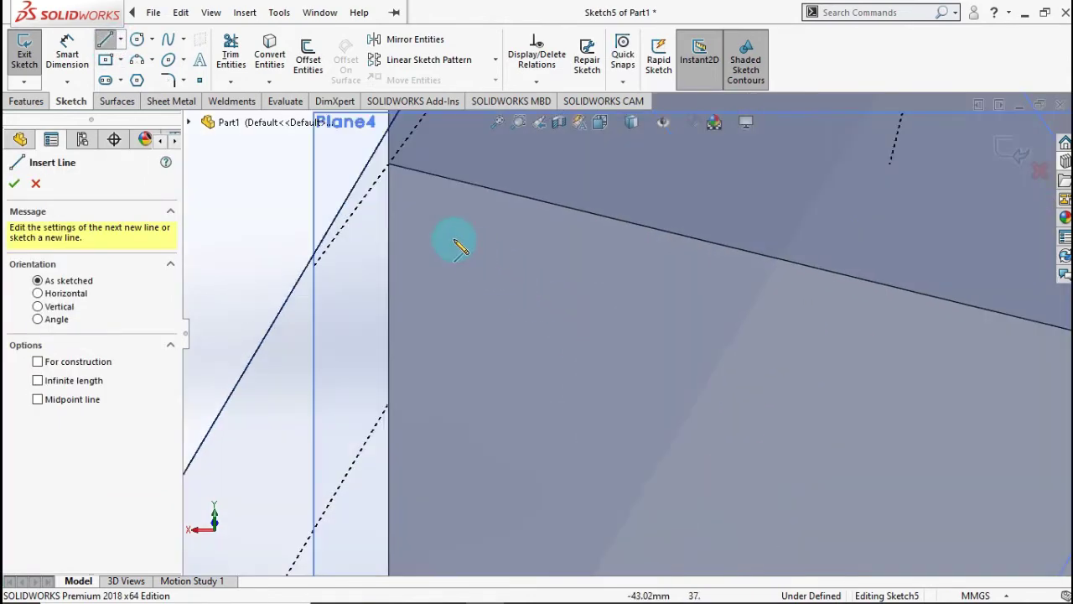
left_click(389, 165)
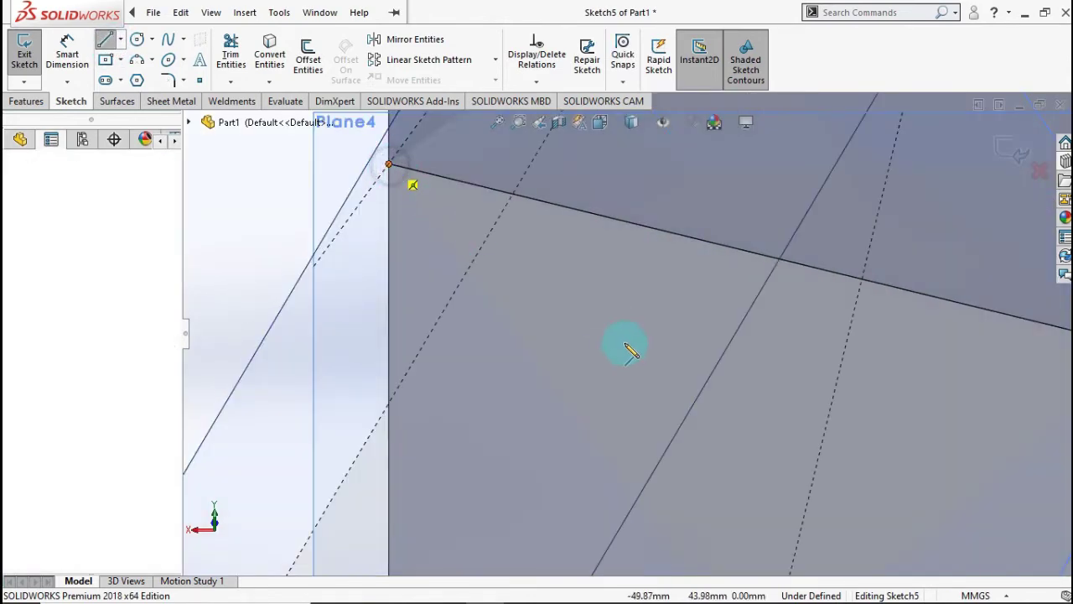
scroll(746, 468, "down", 6)
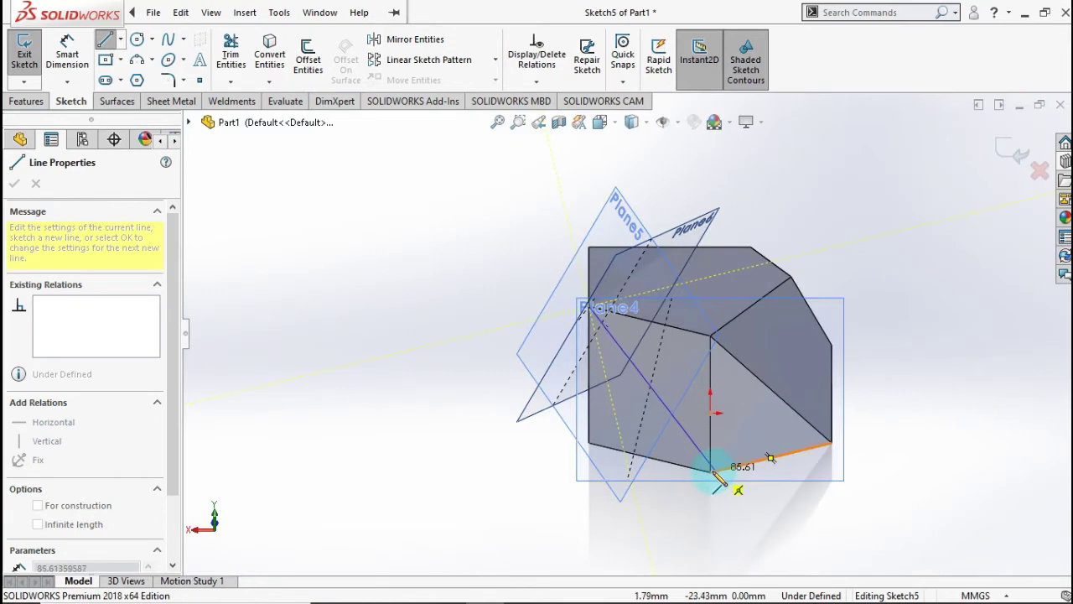
left_click(711, 472)
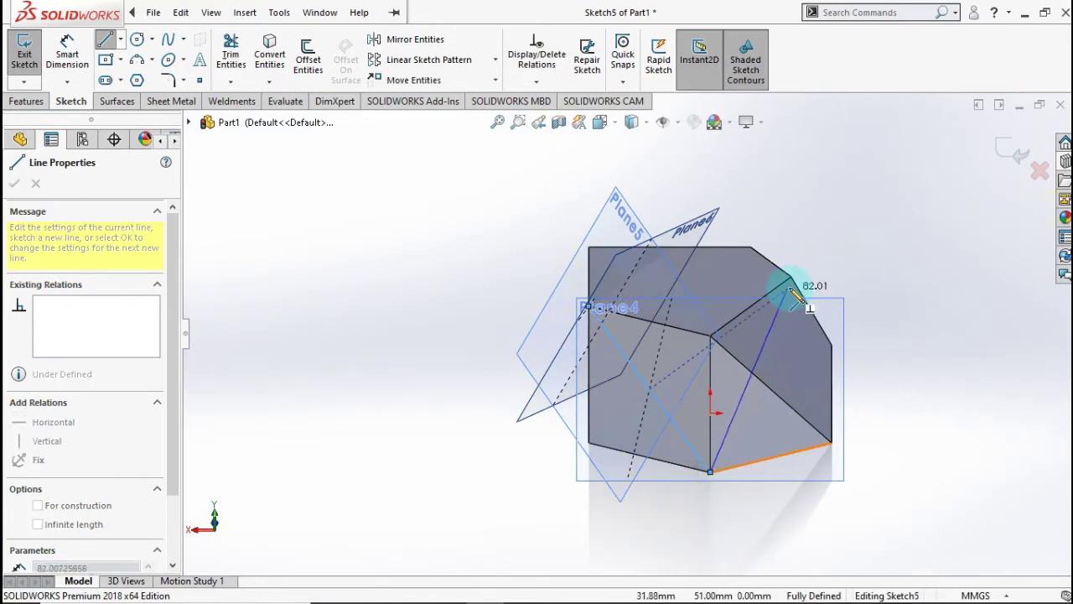
Step: Complete the Plane4 triangle with a line to a free upper point and one about 81 mm long back to the start
left_click(786, 313)
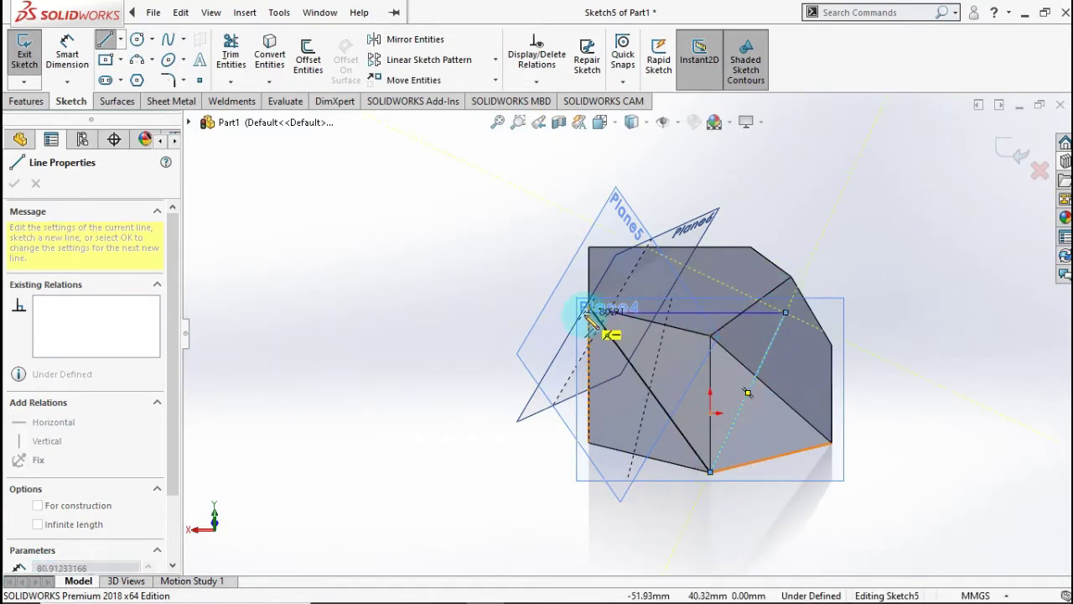
scroll(589, 317, "down", 6)
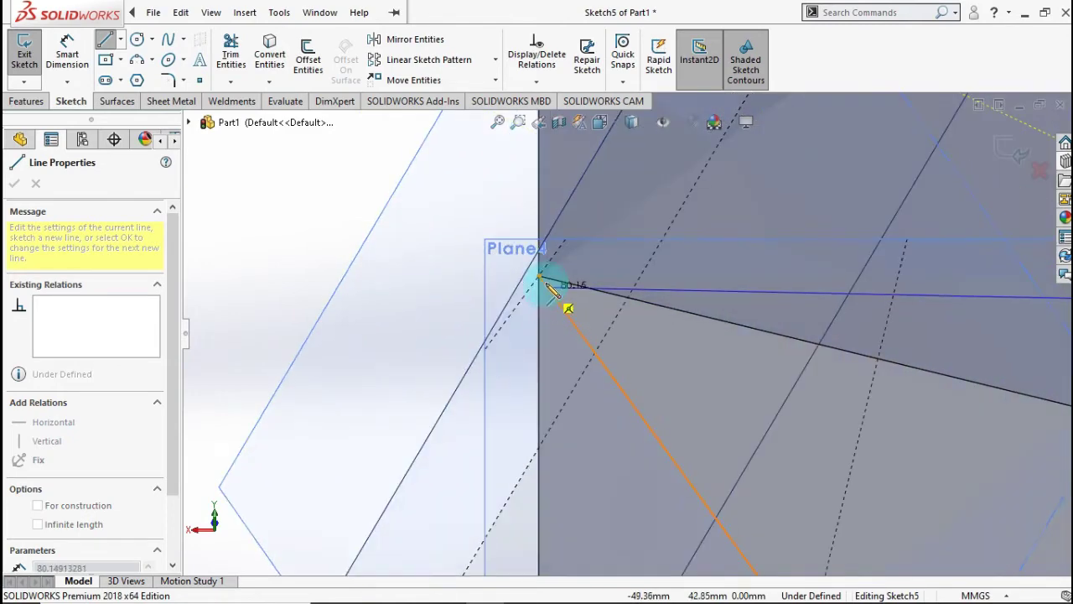
left_click(541, 278)
scroll(545, 278, "up", 6)
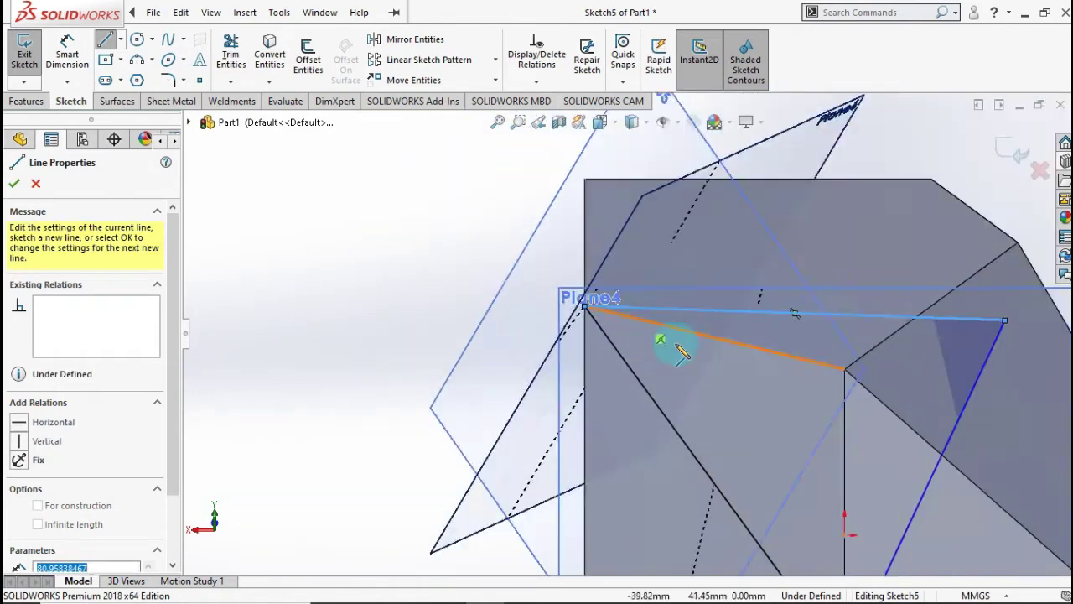
Step: Dimension the Plane4 triangle's height from its bottom vertex to the upper edge as 68.39 mm
left_click(68, 53)
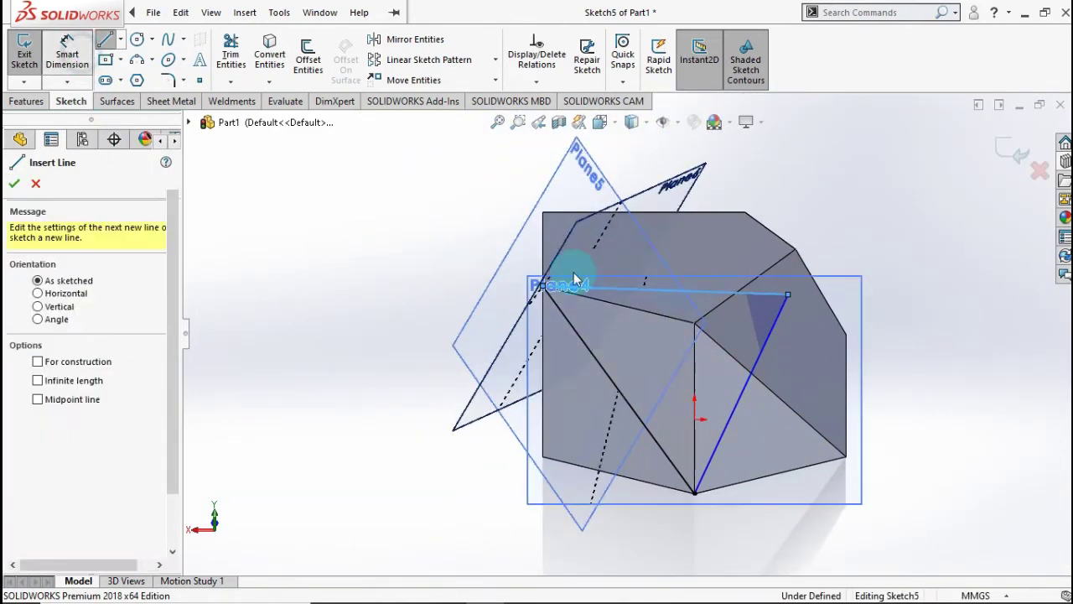
left_click(694, 491)
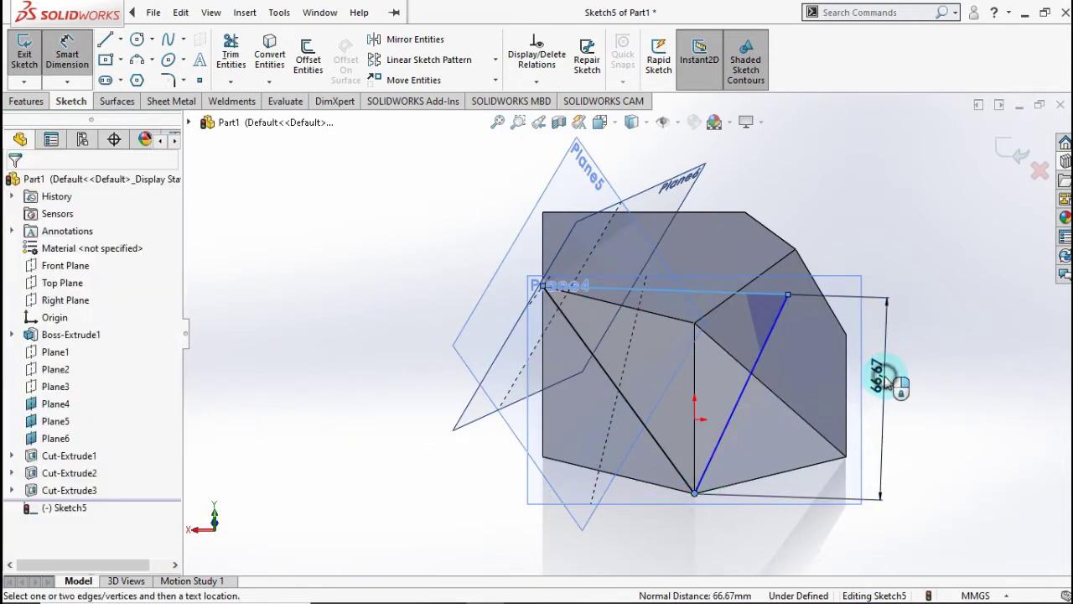
left_click(885, 382)
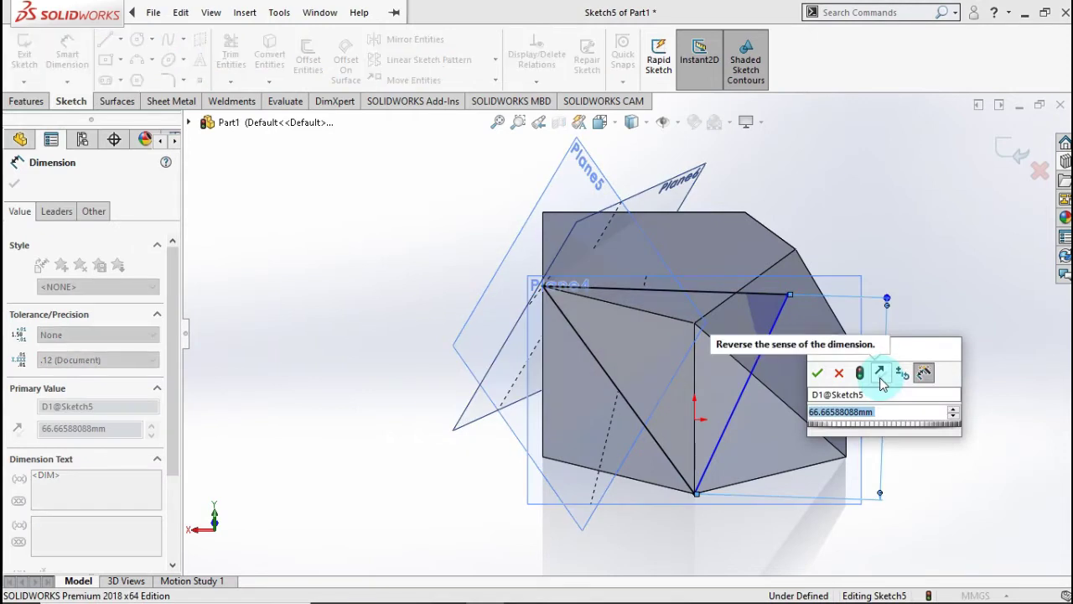
type("68")
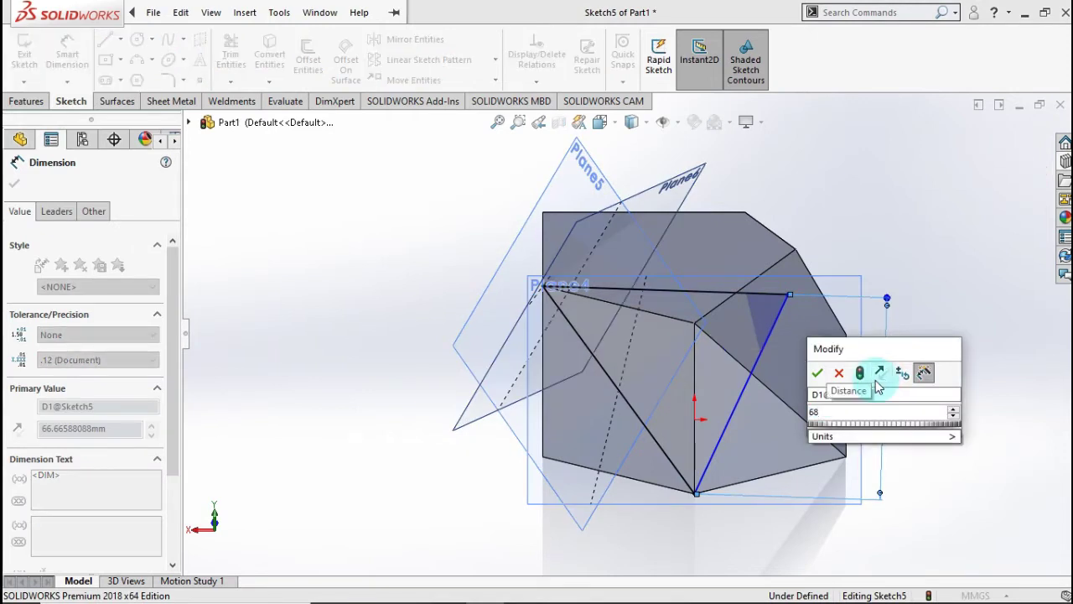
type(".39")
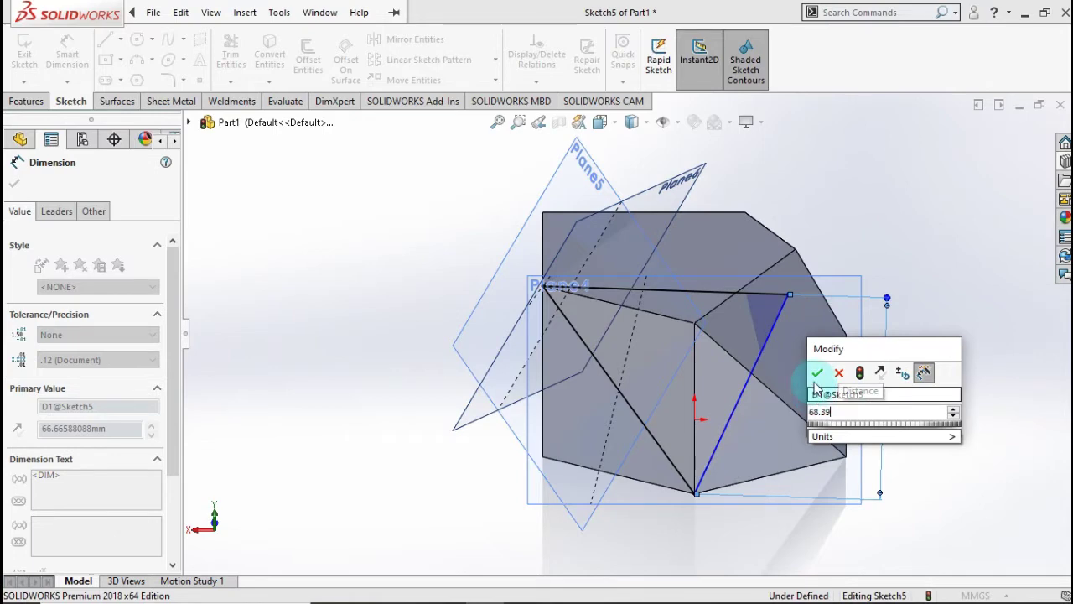
left_click(816, 375)
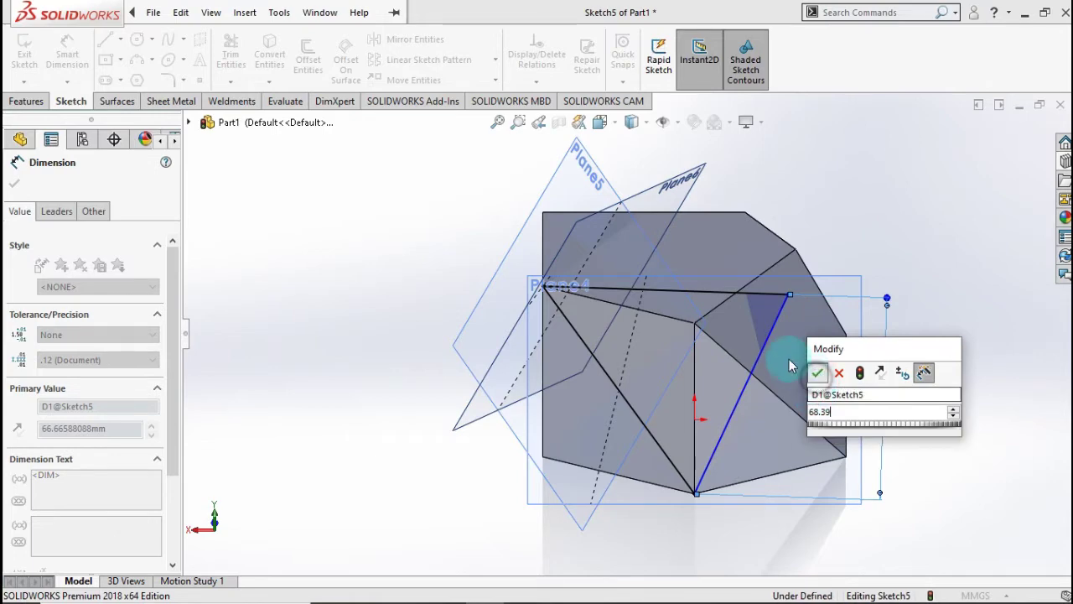
Step: Dimension the upper edge of the Plane4 triangle to a length of 100 mm
left_click(681, 286)
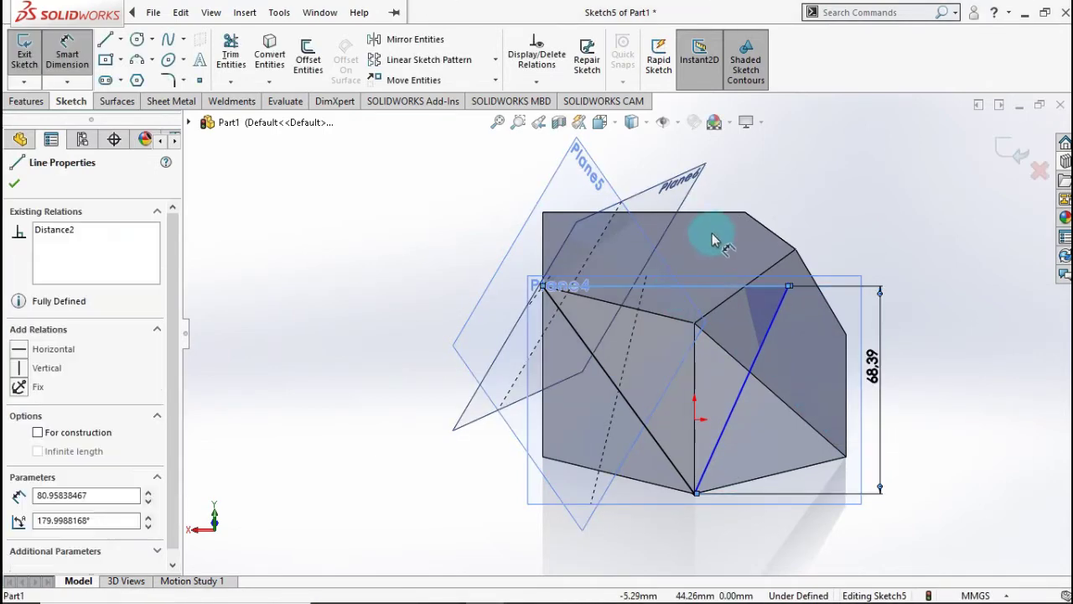
left_click(422, 213)
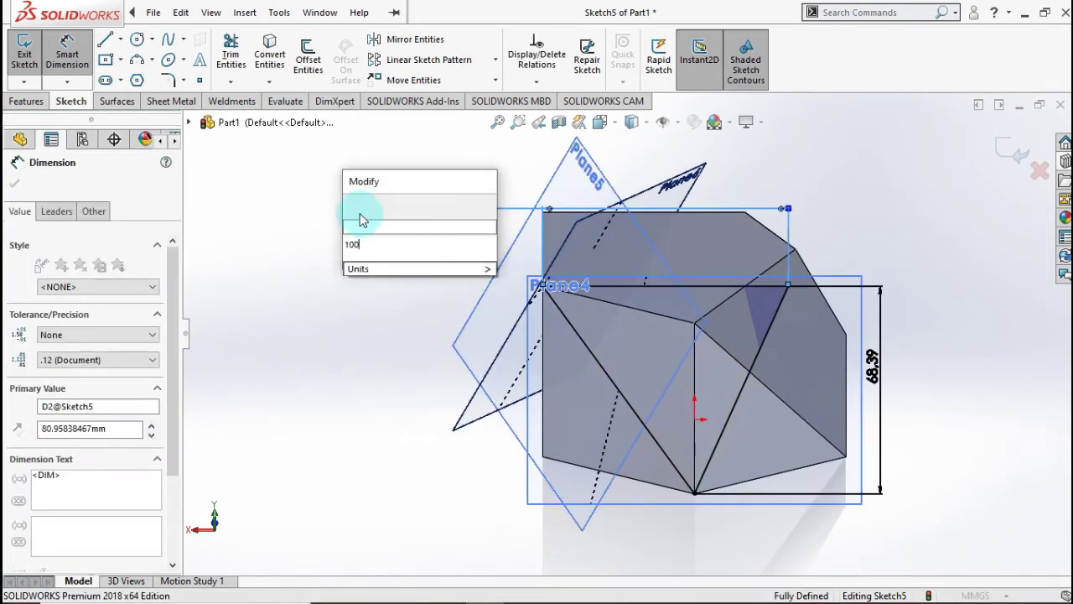
left_click(355, 206)
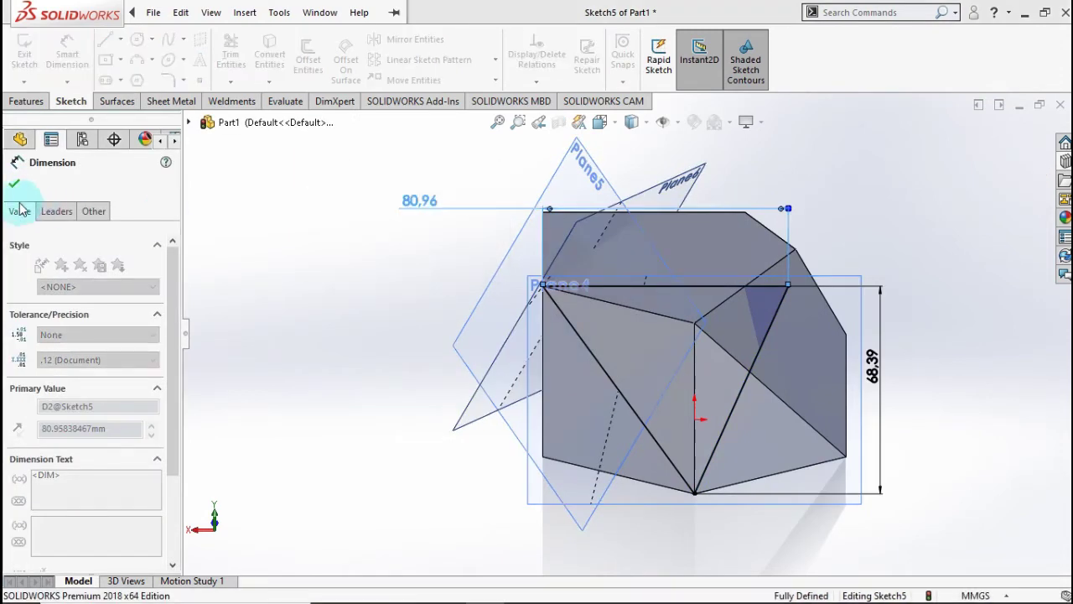
Step: Cut the Plane4 triangle as a blind extruded cut 62 mm deep with the direction reversed
left_click(25, 102)
left_click(236, 57)
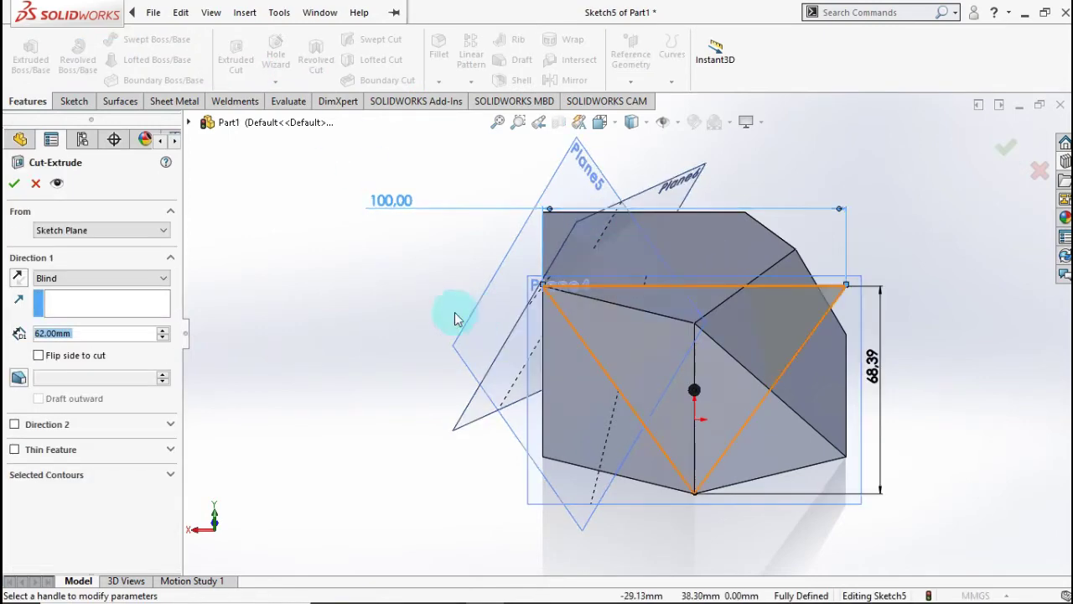
left_click(20, 279)
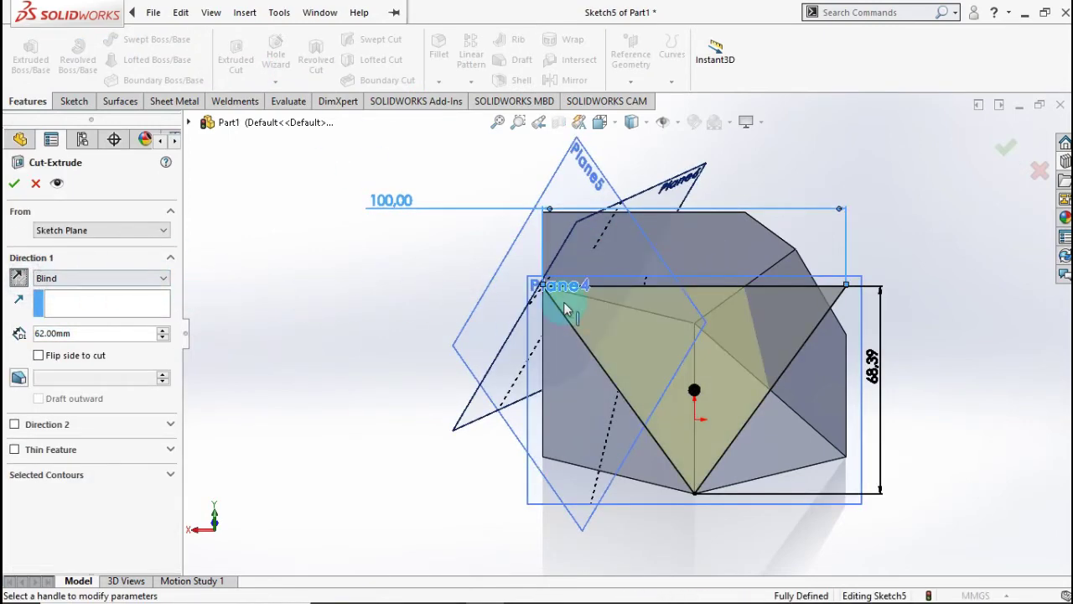
middle_click_drag(563, 301, 959, 214)
left_click(1001, 148)
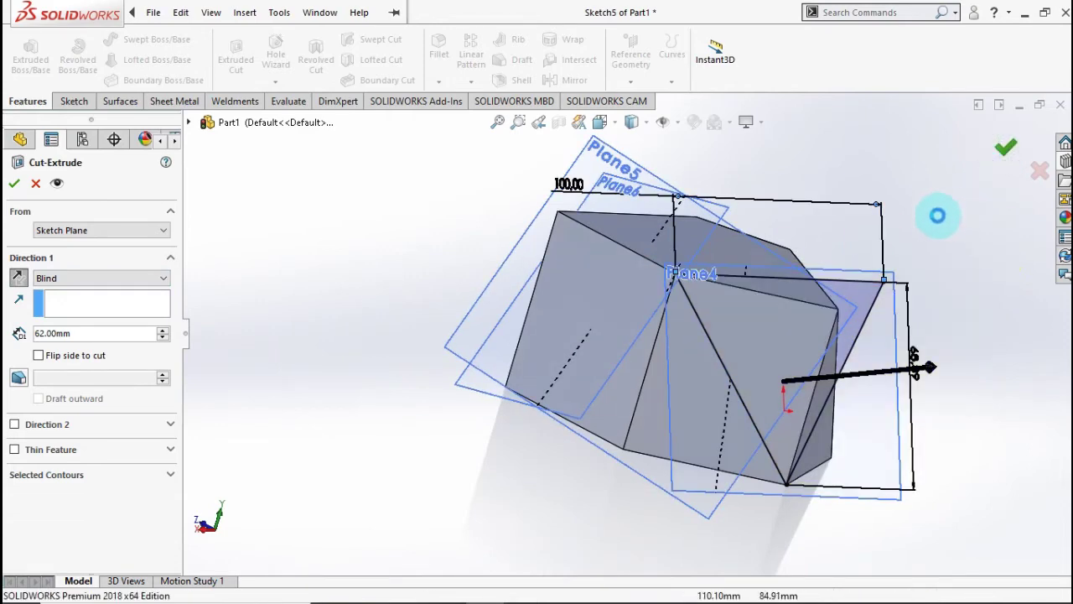
middle_click_drag(874, 240, 787, 333)
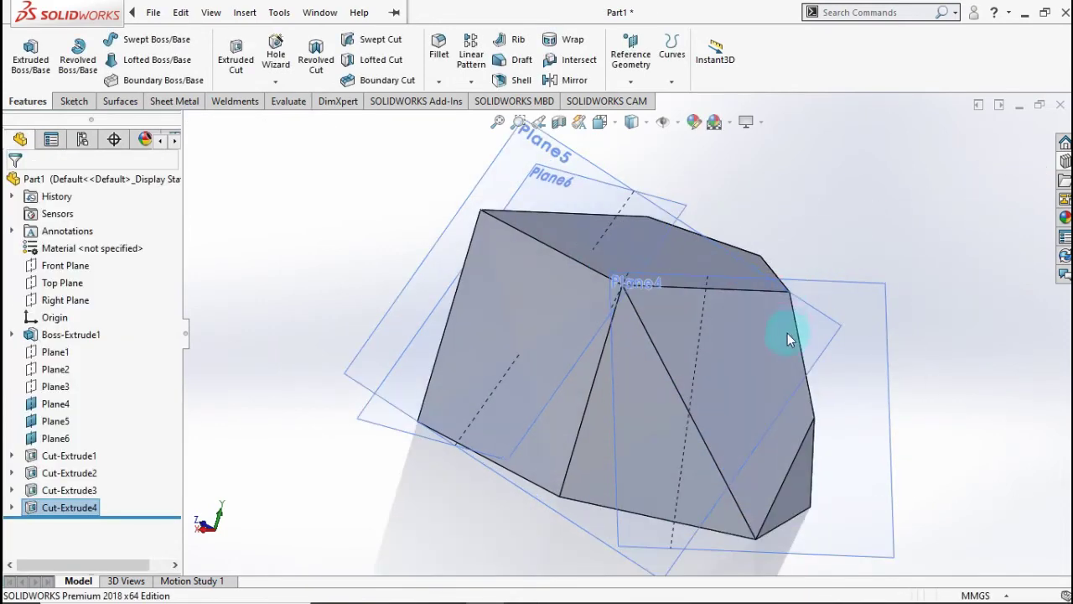
Step: Hide Plane4
right_click(55, 403)
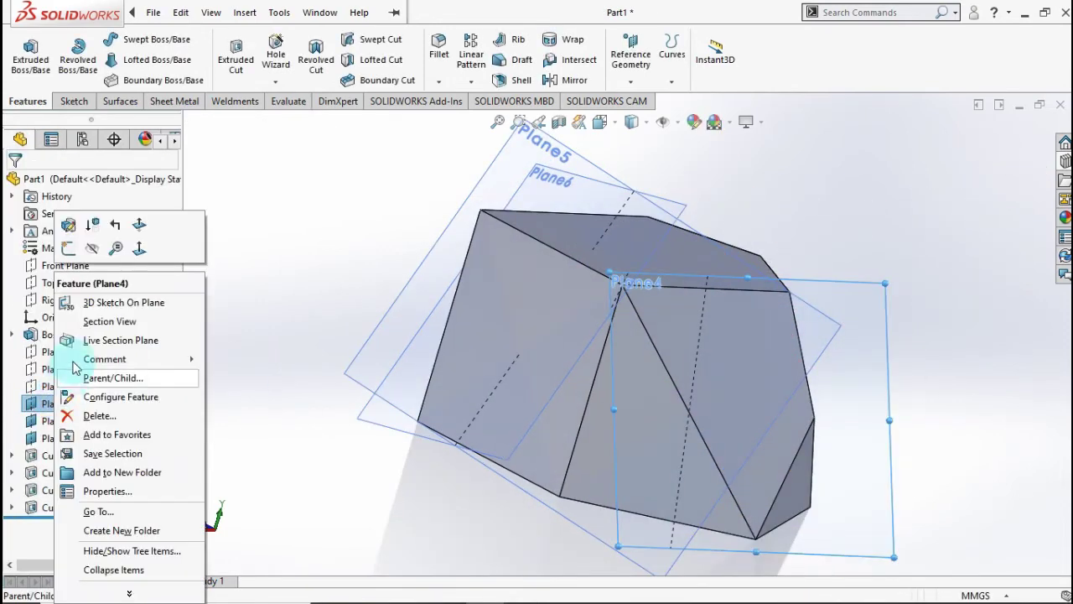
left_click(95, 242)
middle_click_drag(265, 335, 328, 283)
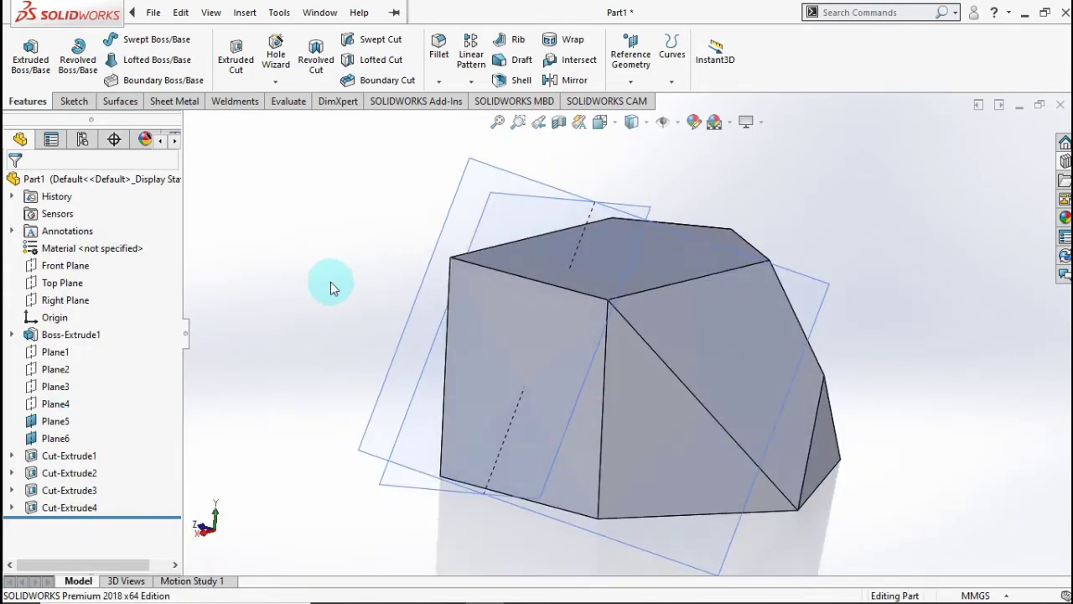
Step: Sketch a triangle on Plane5 from the uncut face's upper vertex to its diagonally opposite bottom vertex and a free upper point, upper edge about 87 mm
left_click(611, 544)
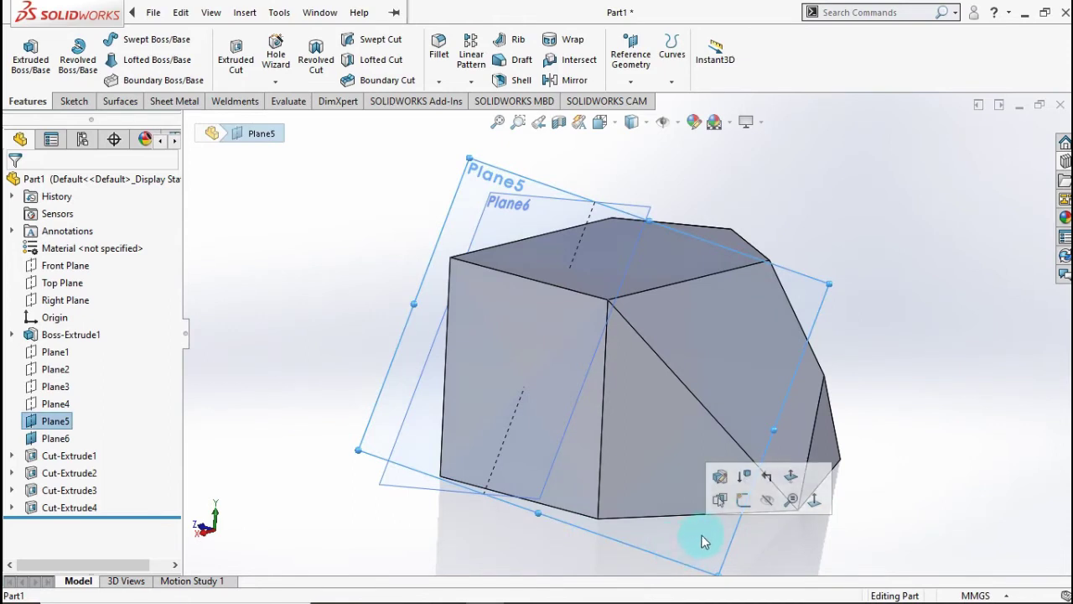
left_click(740, 503)
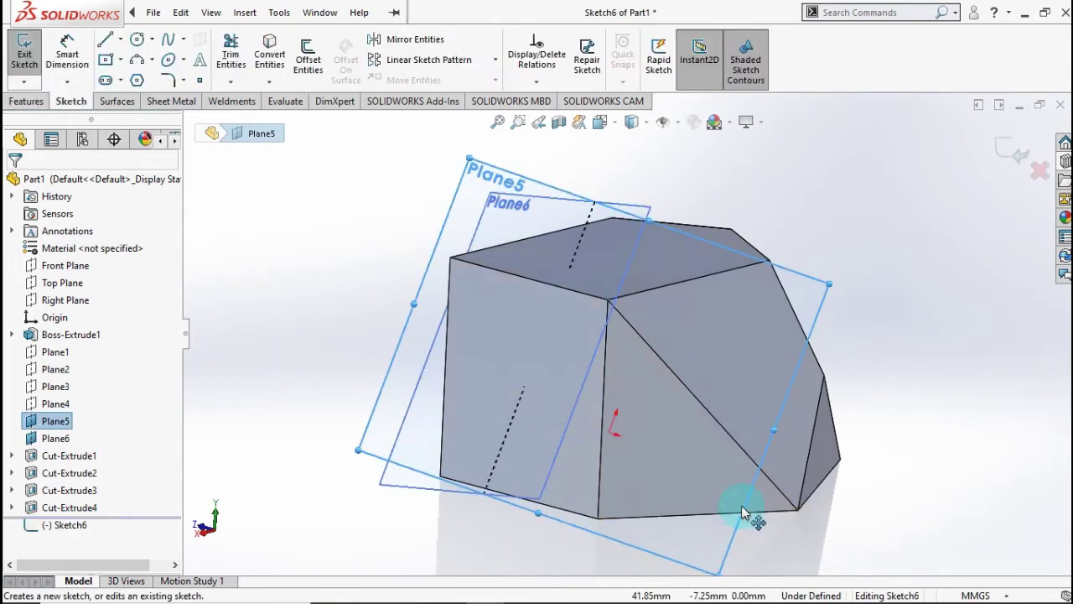
left_click(852, 480)
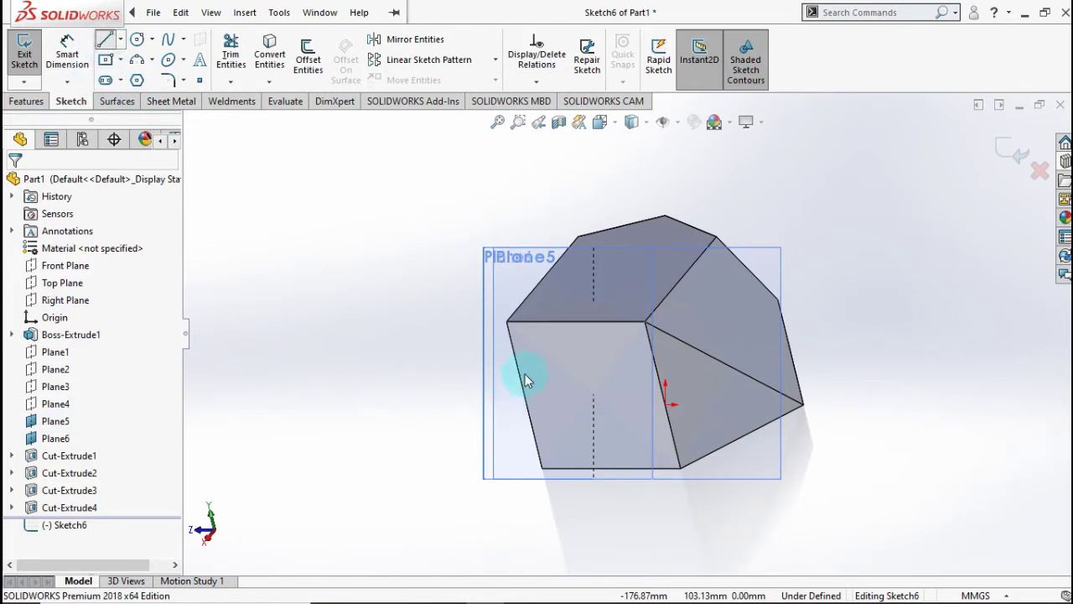
scroll(526, 379, "down", 5)
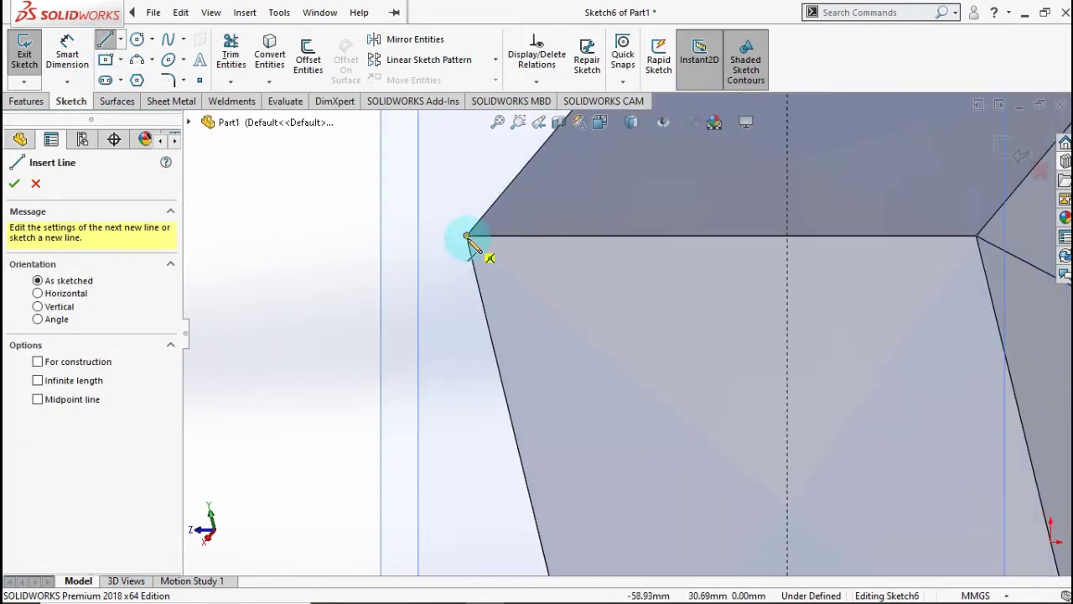
left_click(467, 238)
scroll(616, 378, "up", 5)
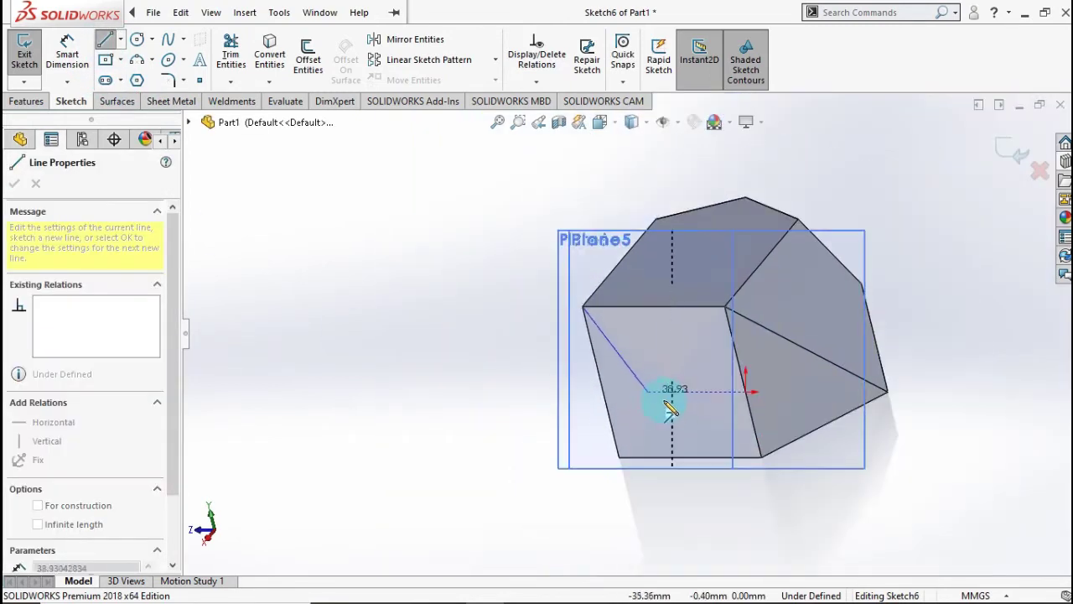
left_click(761, 458)
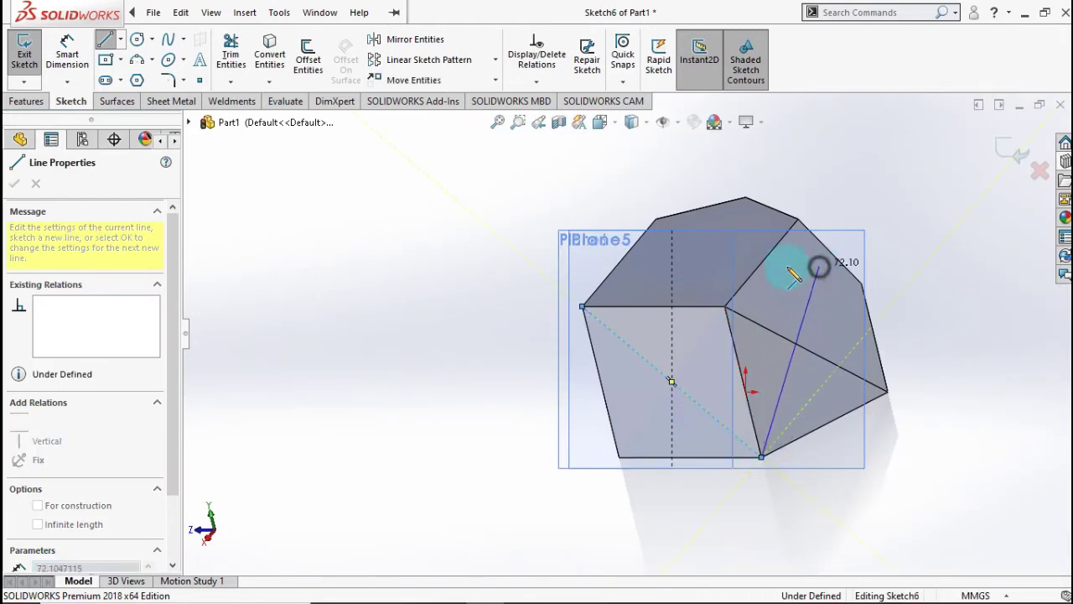
left_click(819, 266)
left_click(582, 305)
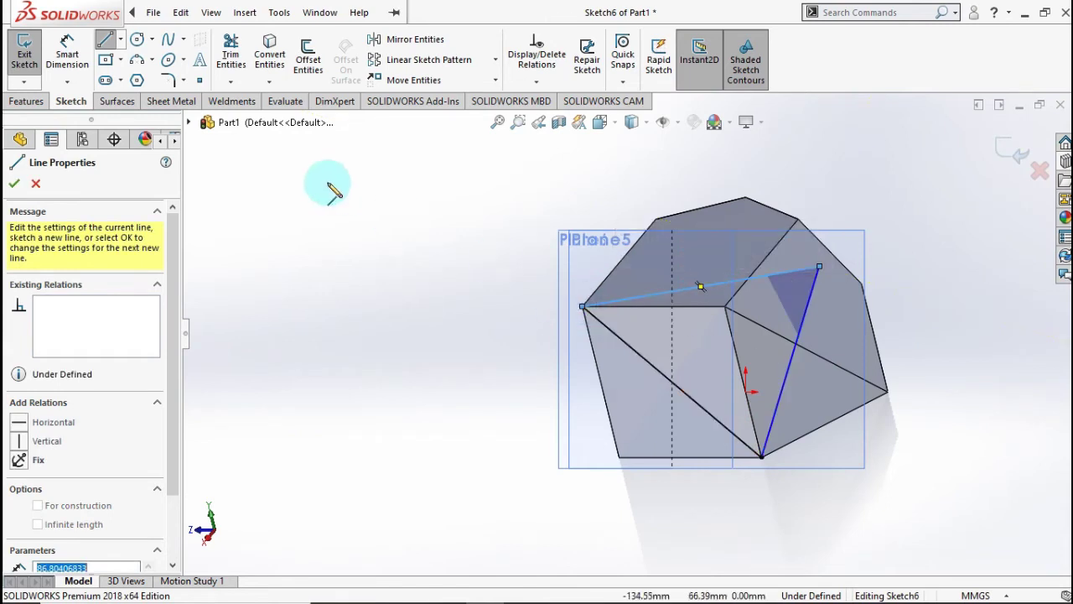
Step: Dimension the Plane5 triangle's height from its bottom vertex to the upper edge as 68.39 mm
left_click(67, 52)
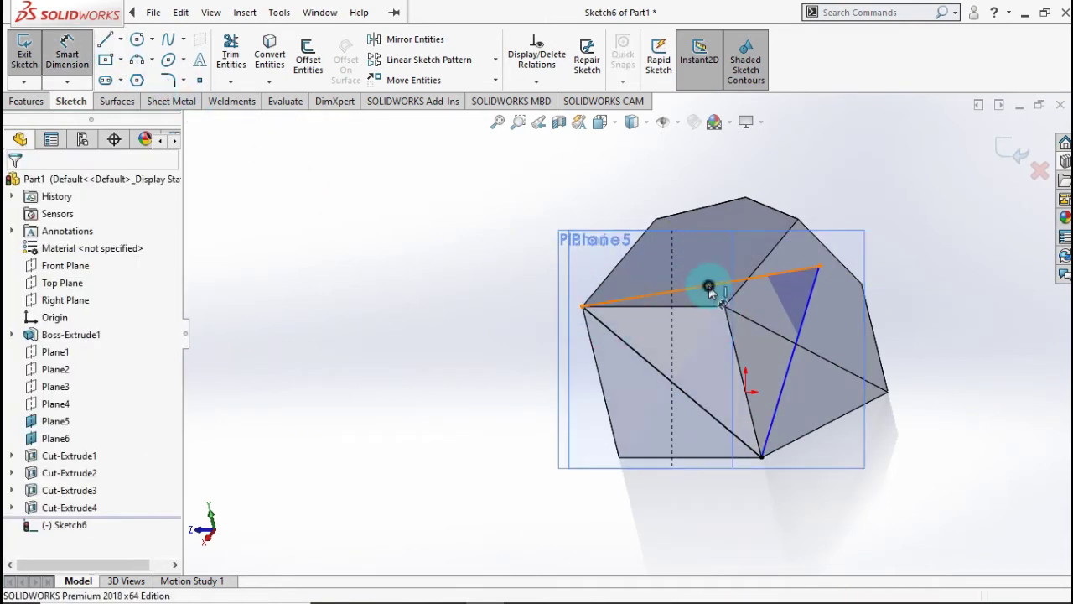
left_click(884, 390)
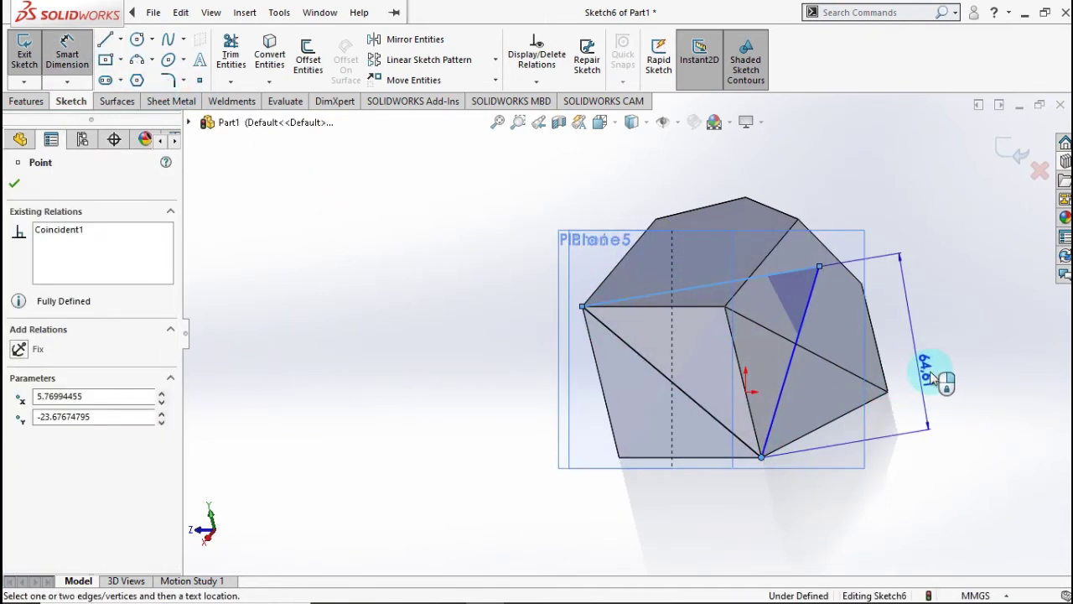
left_click(939, 378)
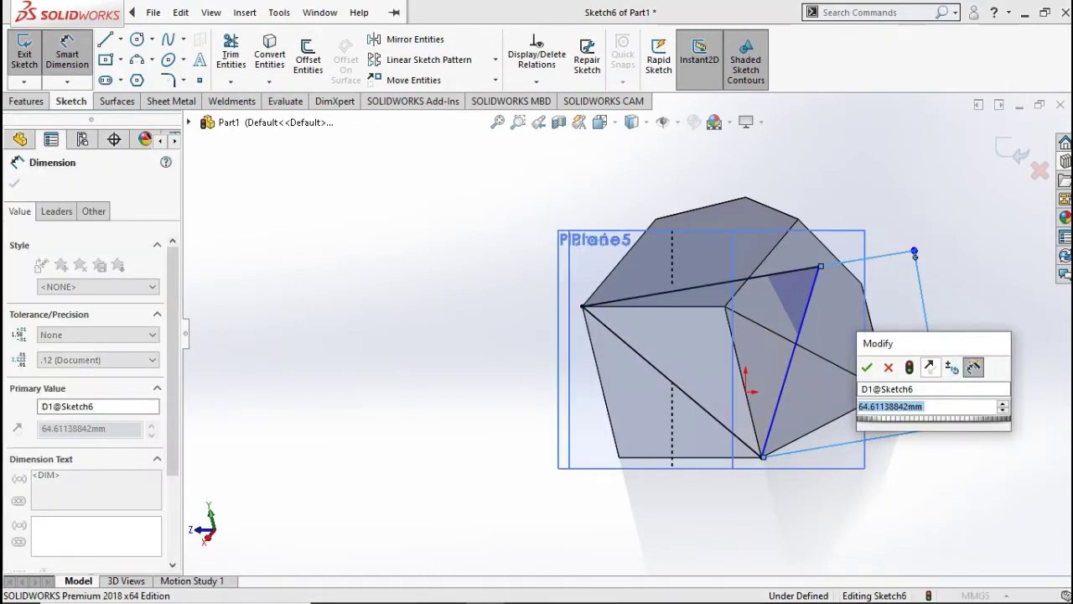
type("68.39")
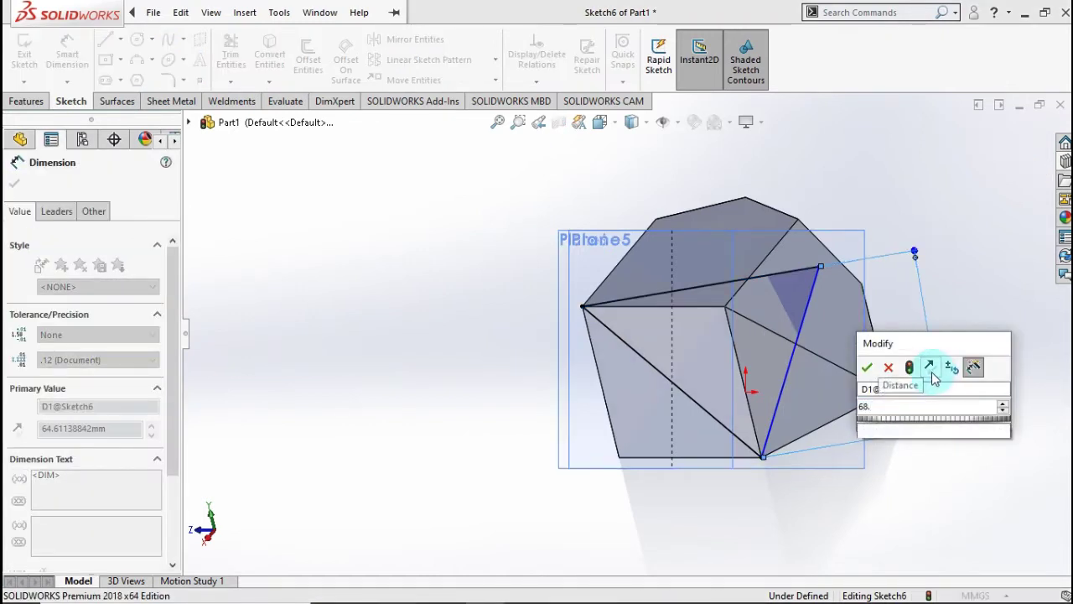
left_click(864, 368)
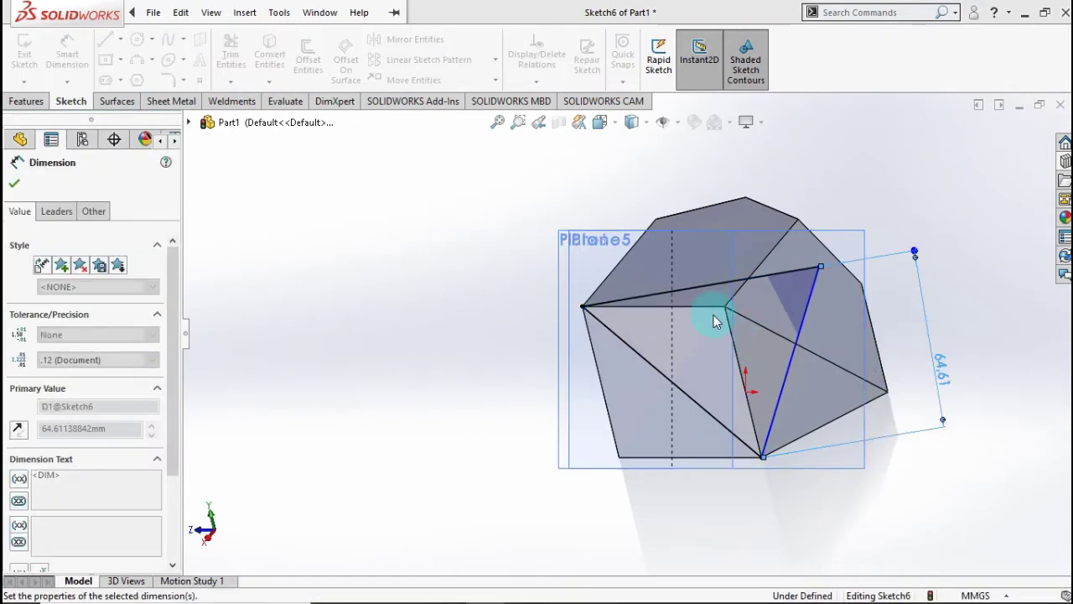
Step: Dimension the upper edge of the Plane5 triangle to a length of 100 mm
left_click(683, 283)
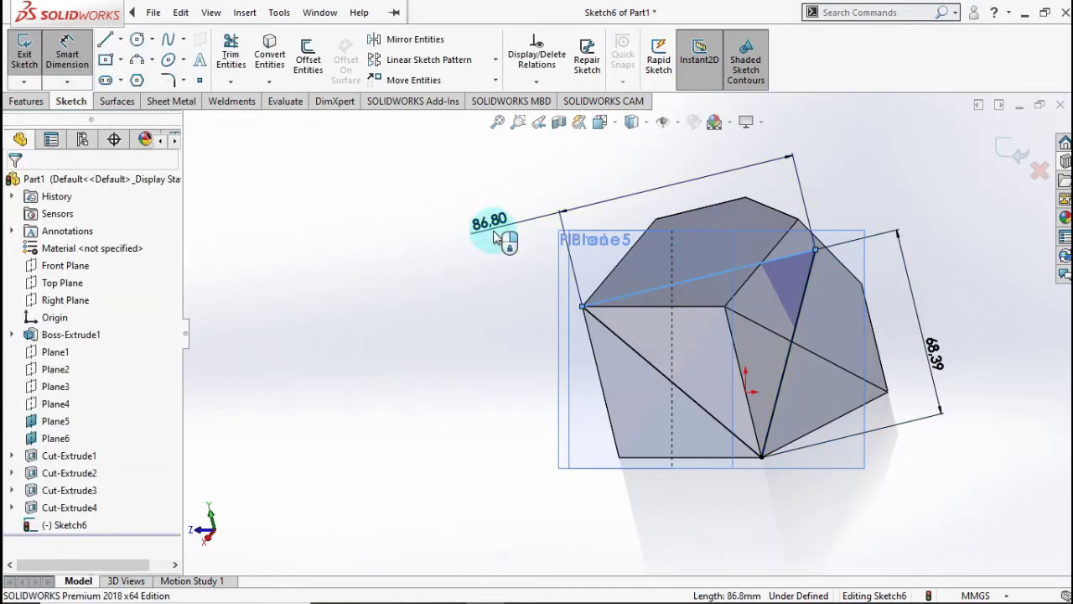
left_click(499, 237)
type("100")
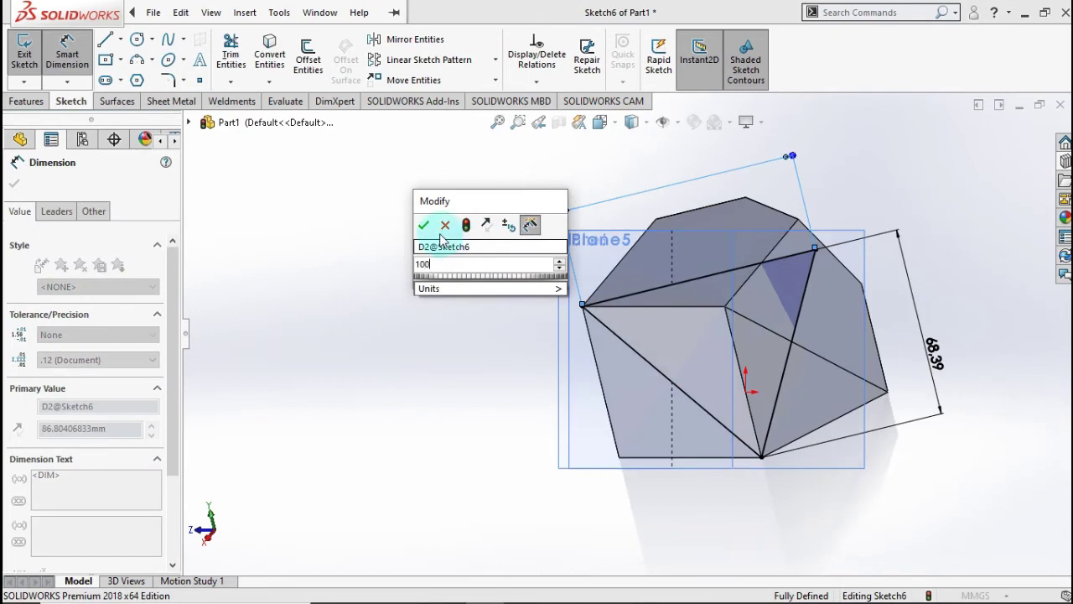
left_click(426, 227)
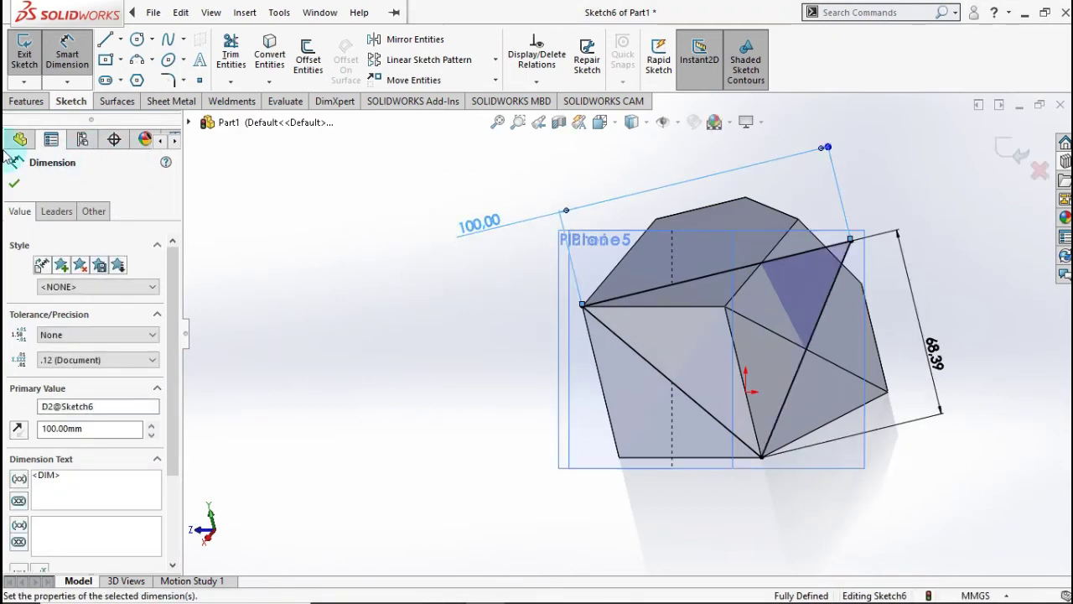
Step: Cut the Plane5 triangle as a blind extruded cut 62 mm deep with the direction reversed
left_click(14, 102)
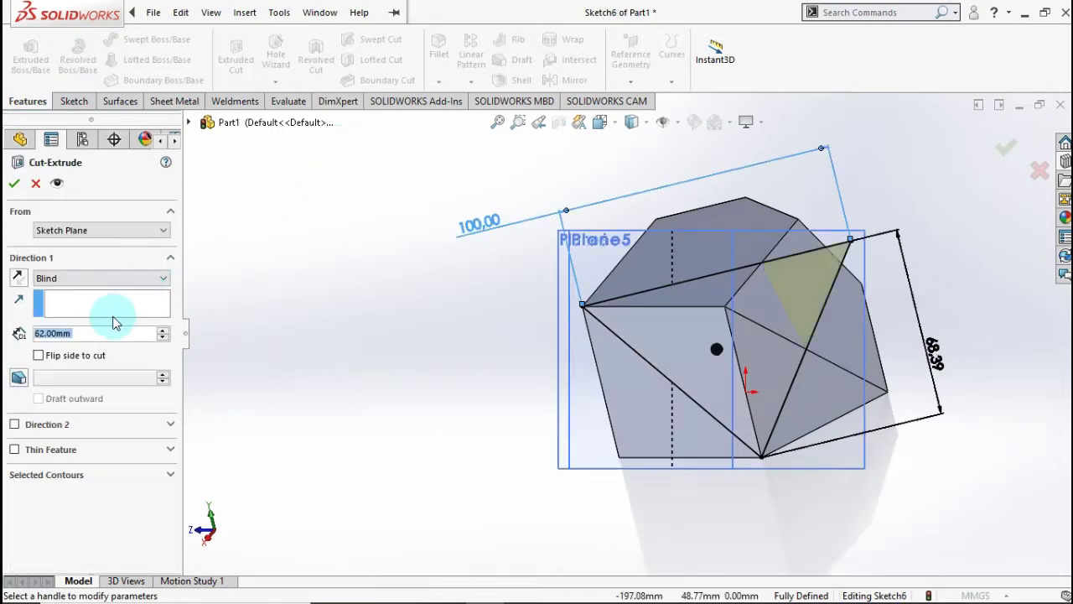
middle_click_drag(486, 279, 502, 242)
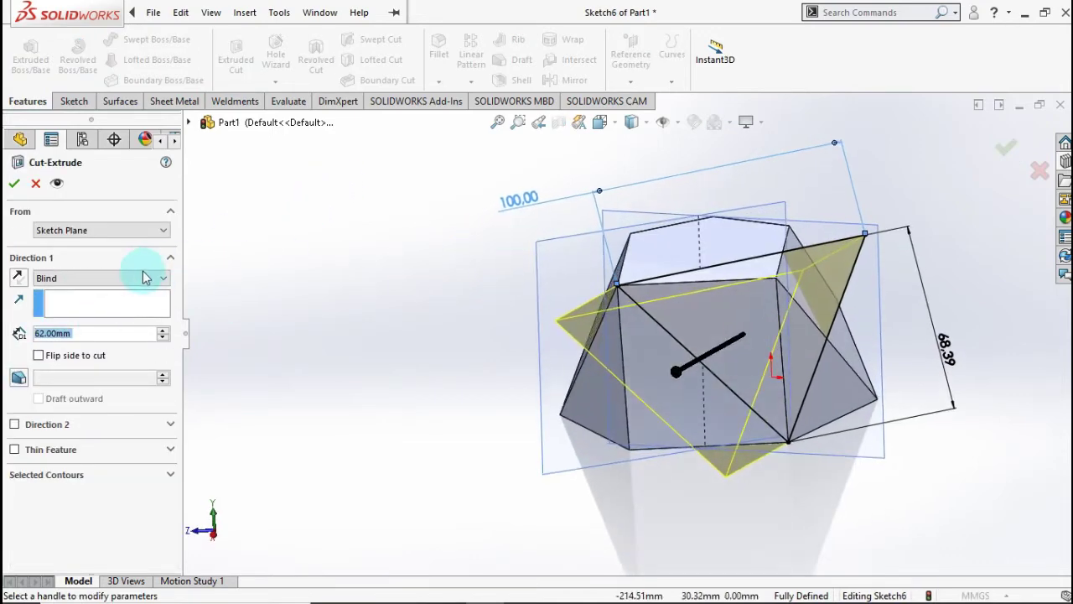
left_click(19, 277)
left_click(14, 186)
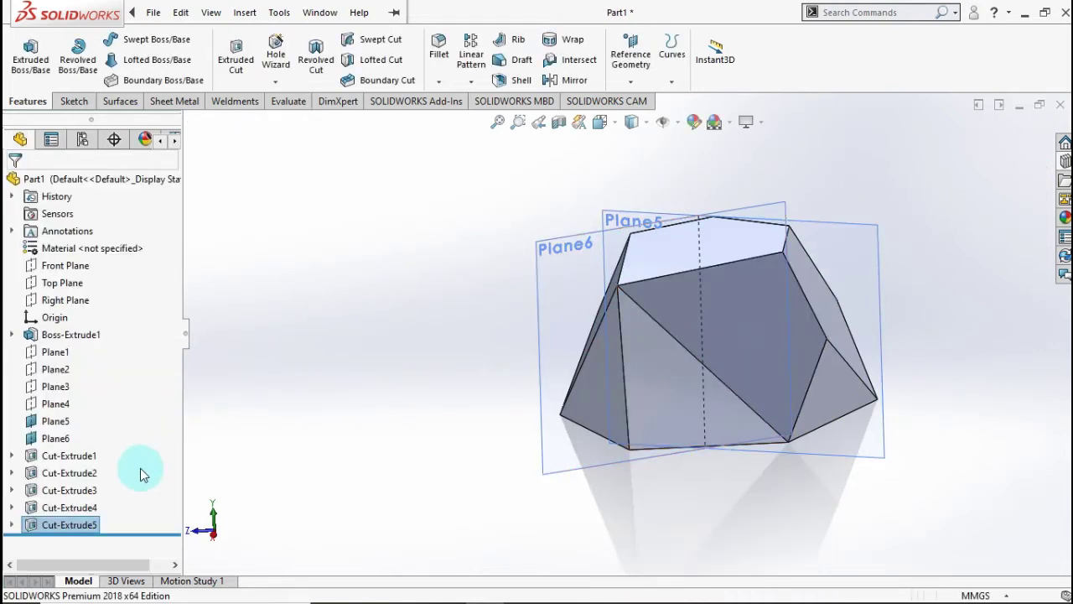
Step: Hide Plane5
right_click(53, 420)
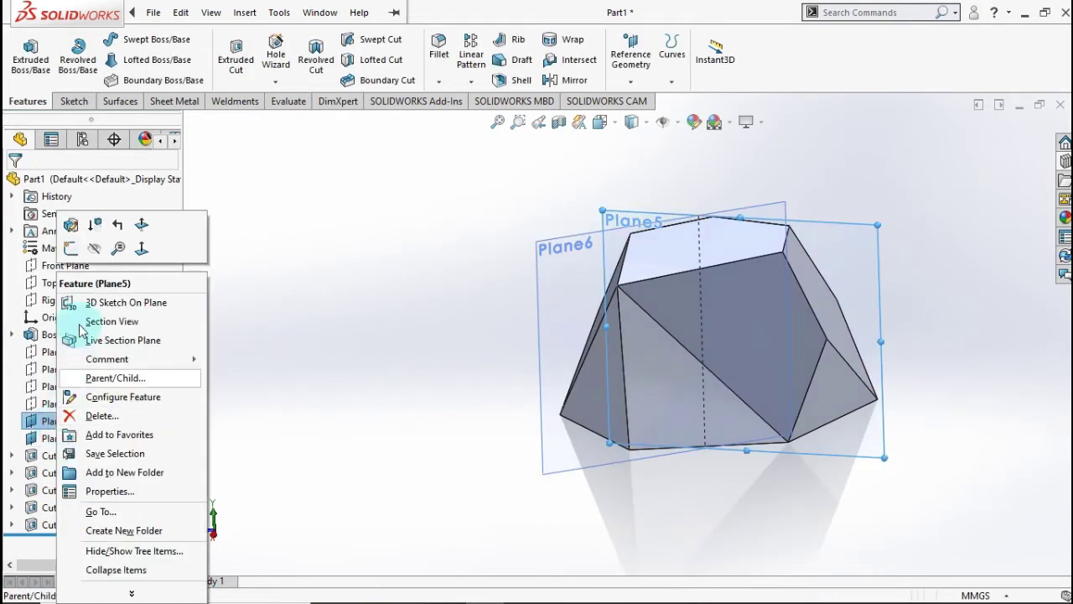
left_click(94, 248)
middle_click_drag(444, 381, 582, 446)
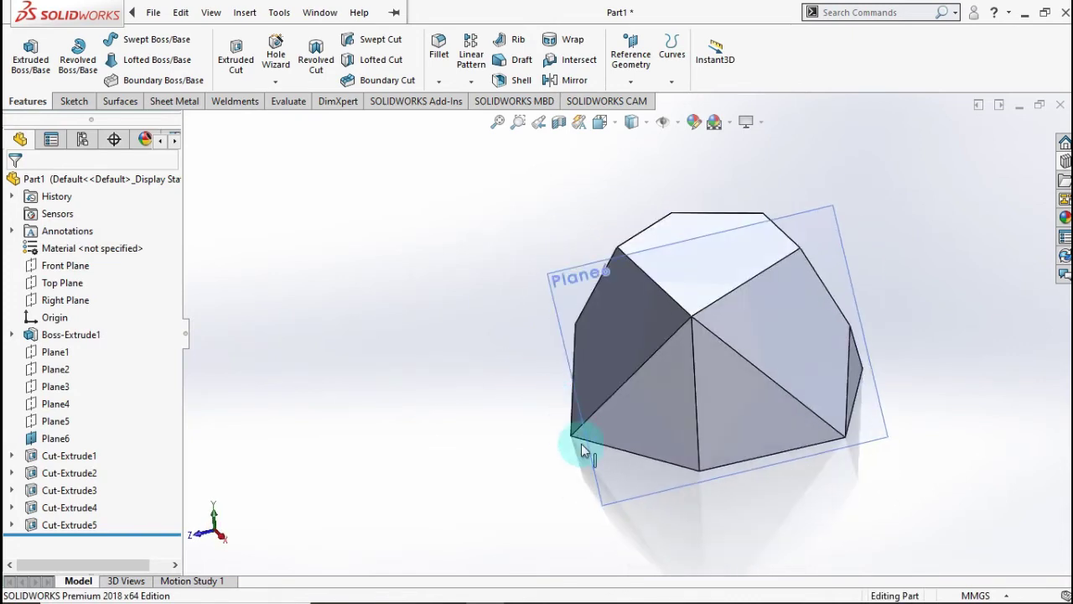
Step: Sketch a triangle on Plane6 through the remaining corner's bottom vertex and two free upper points, with an upper edge about 91 mm long
left_click(622, 493)
left_click(682, 440)
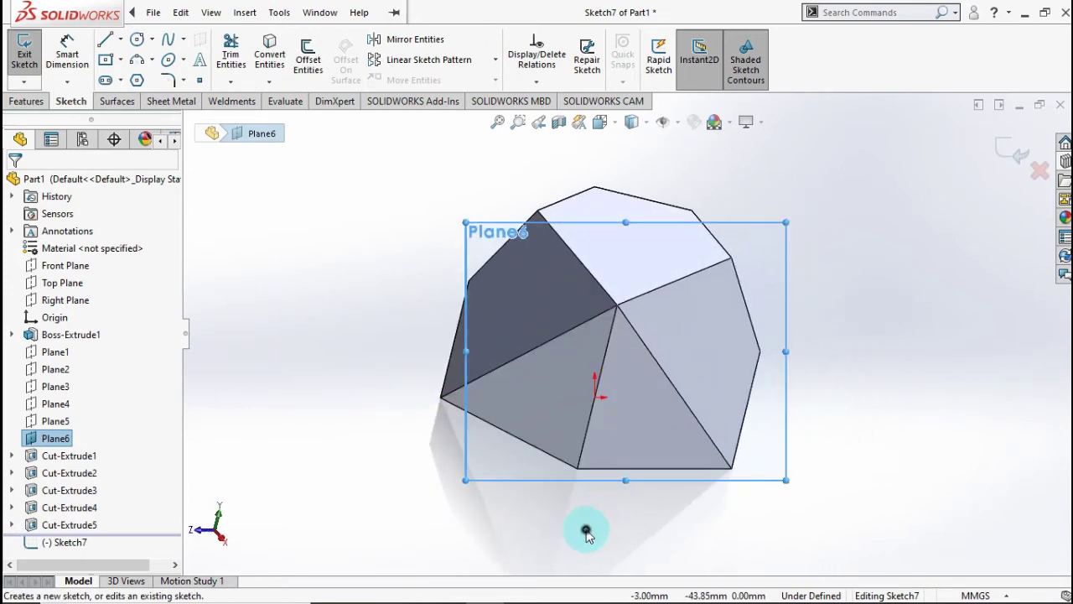
left_click(586, 534)
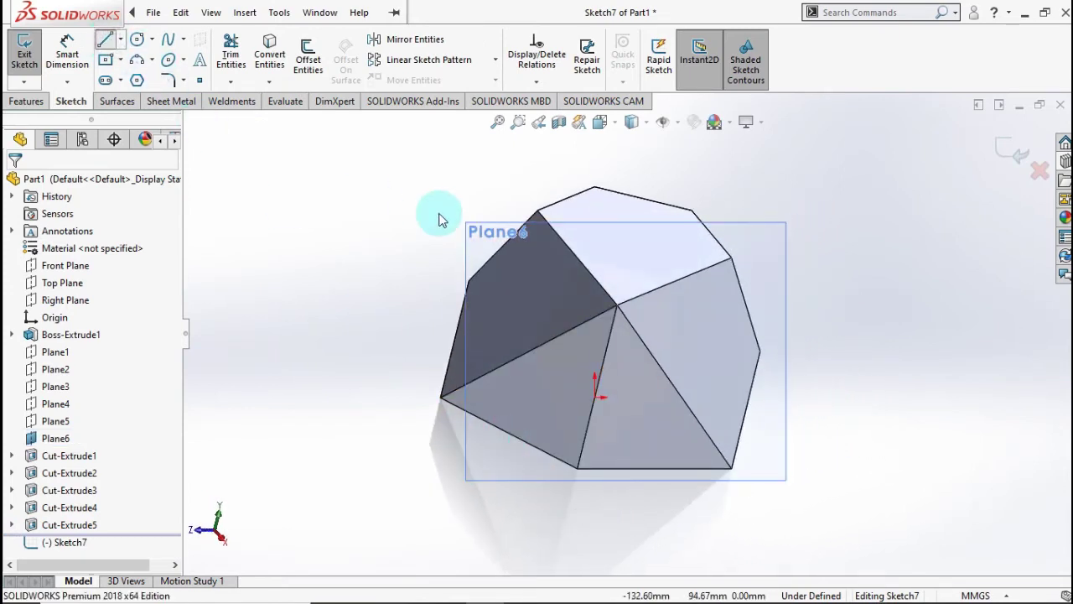
left_click(493, 234)
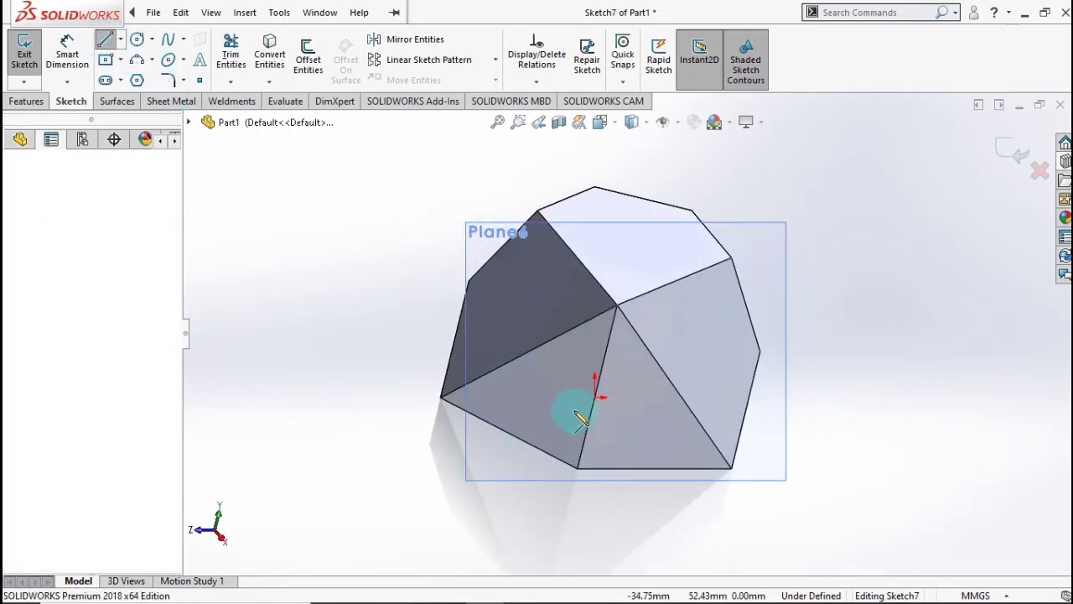
left_click(577, 468)
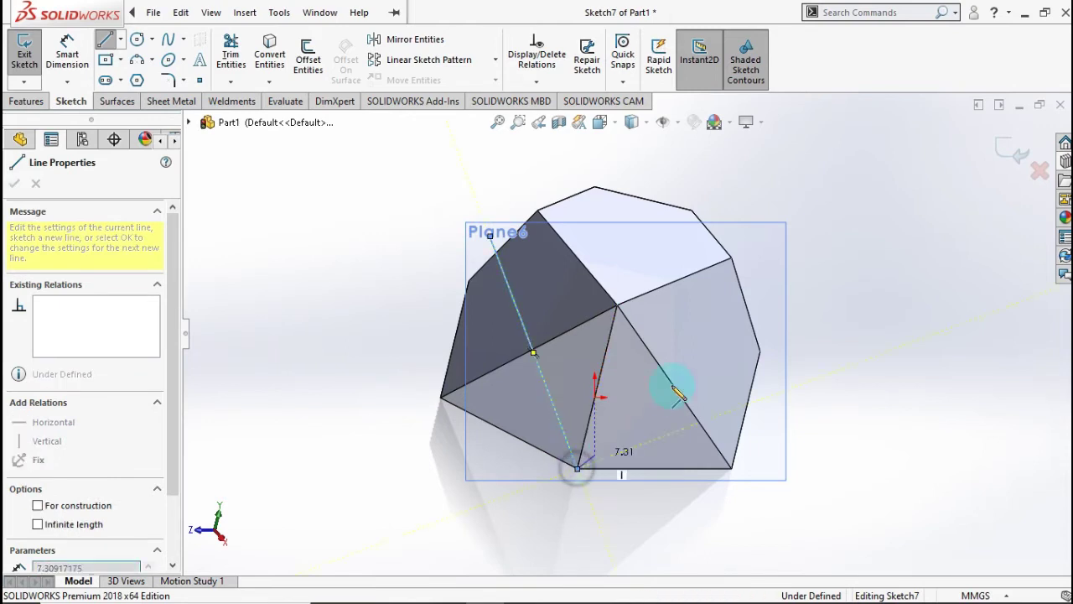
left_click(760, 267)
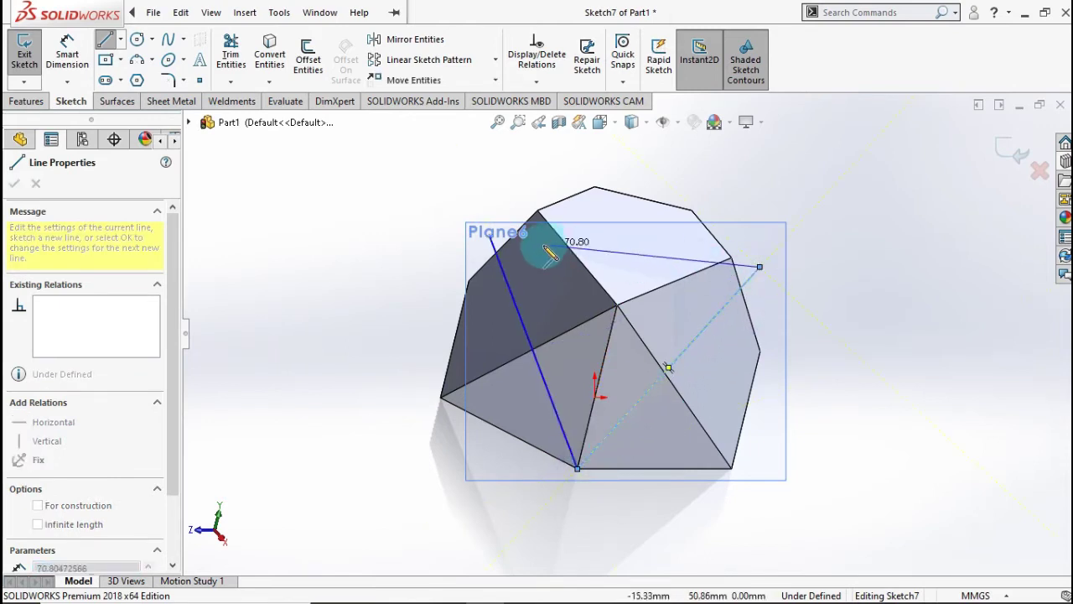
left_click(492, 235)
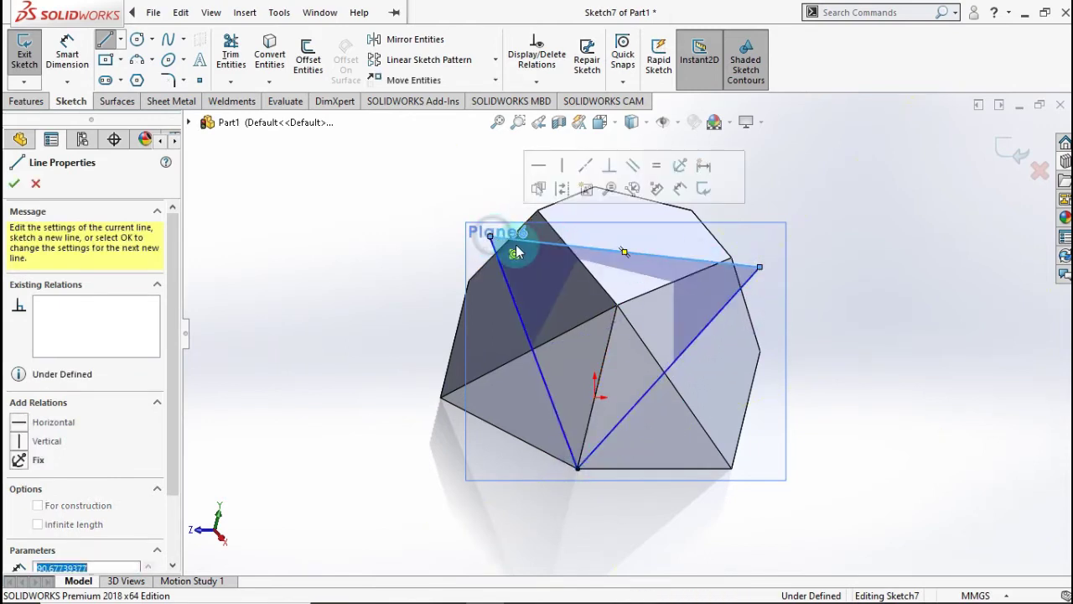
key("Escape")
Step: Dimension the distance from the Plane6 triangle's upper edge to its bottom vertex as 68.39 mm
key("d")
left_click(629, 252)
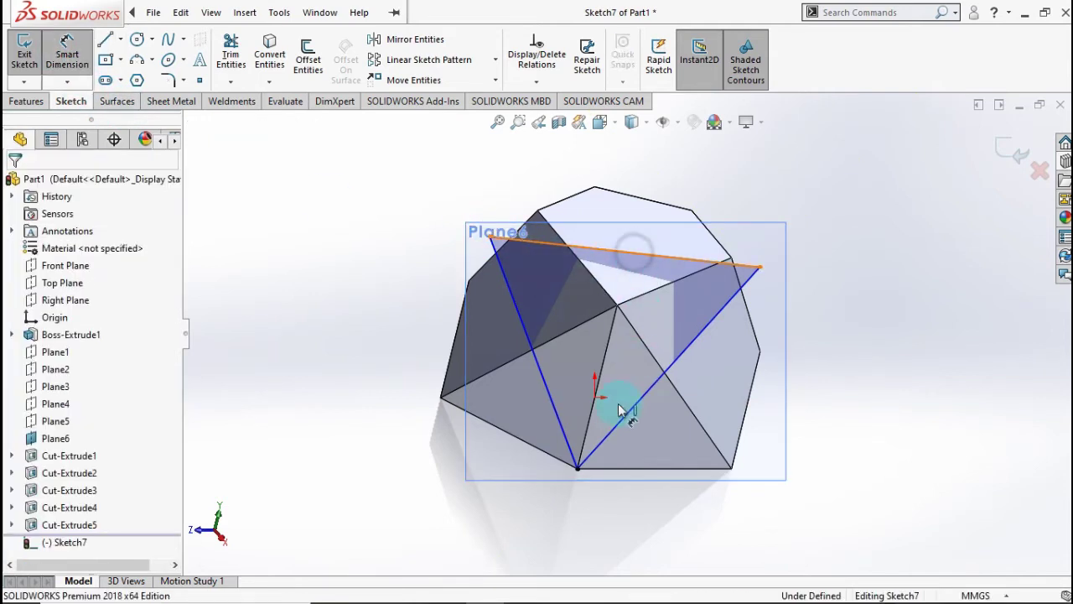
left_click(579, 470)
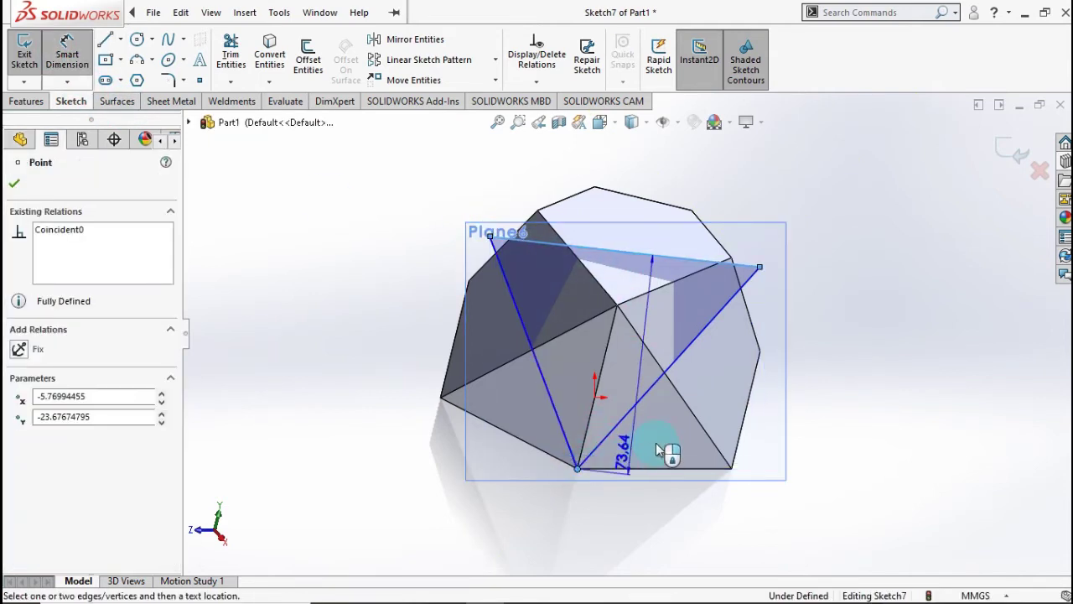
left_click(838, 408)
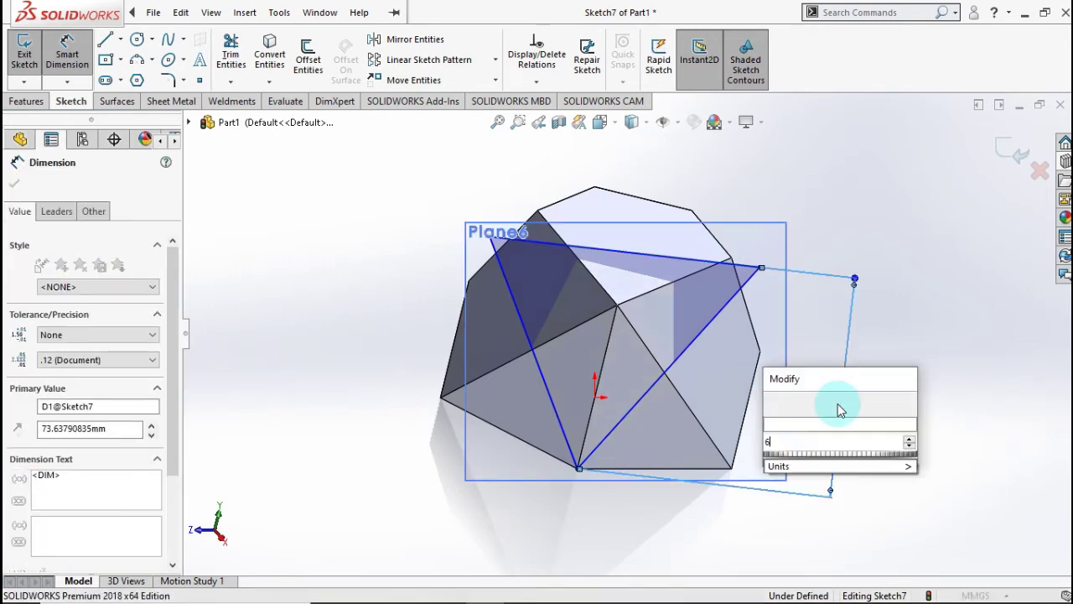
type("69.")
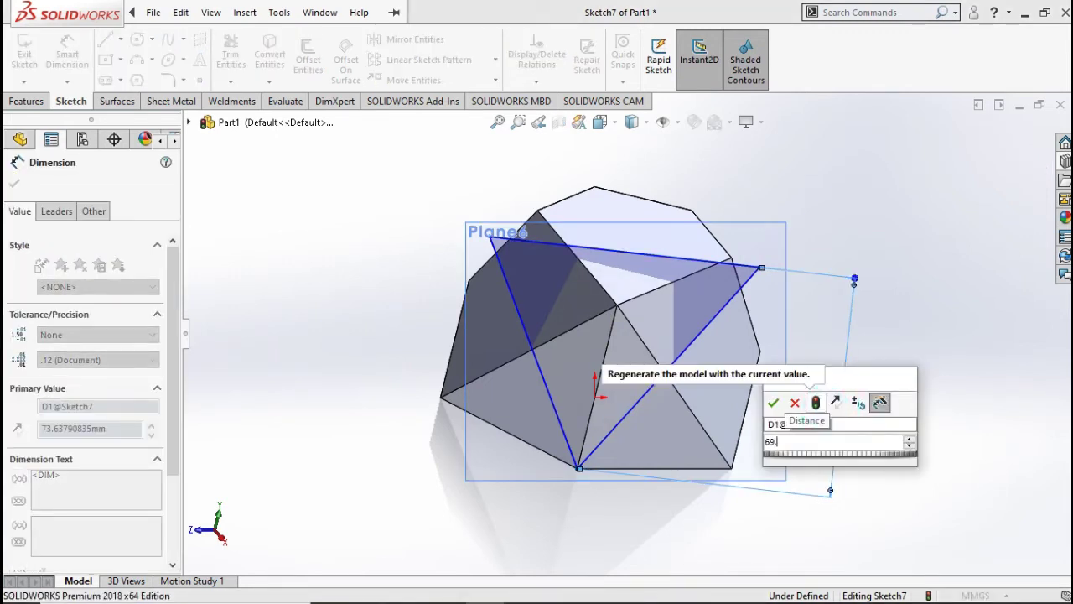
key("BackSpace")
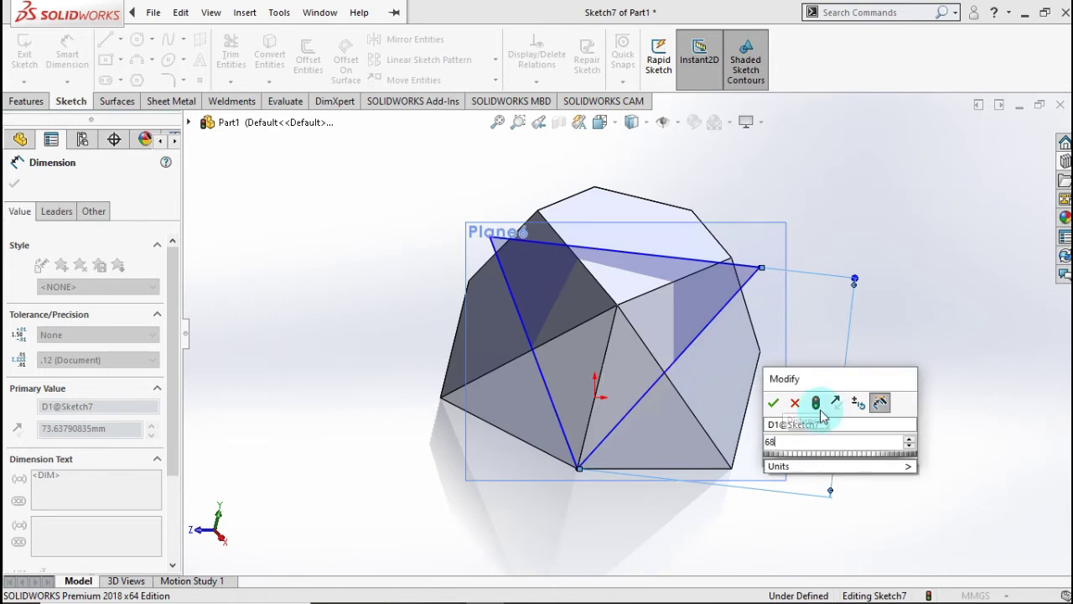
type(".39")
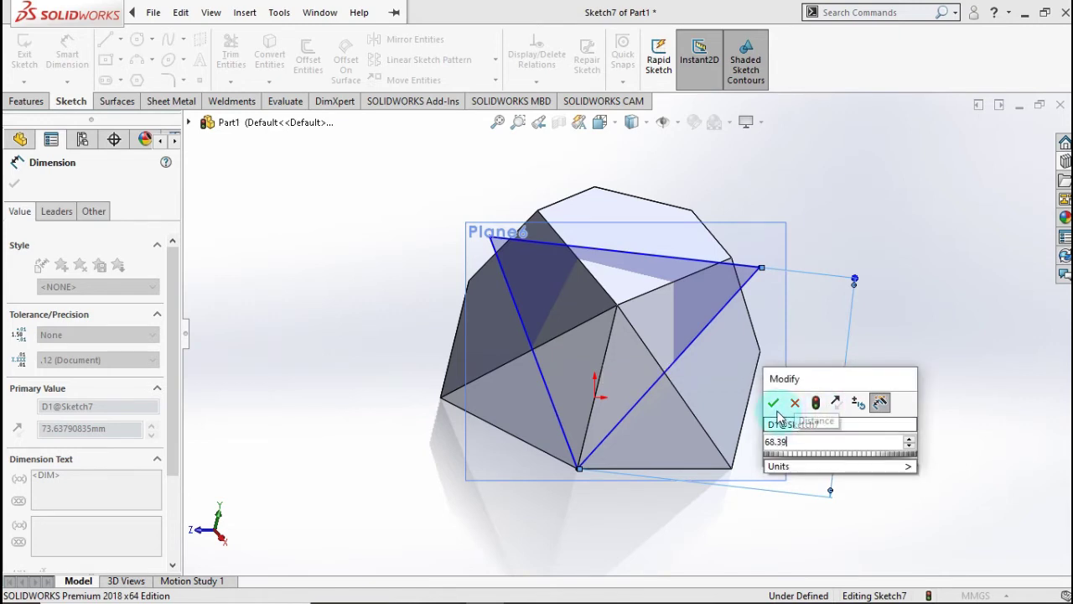
left_click(773, 403)
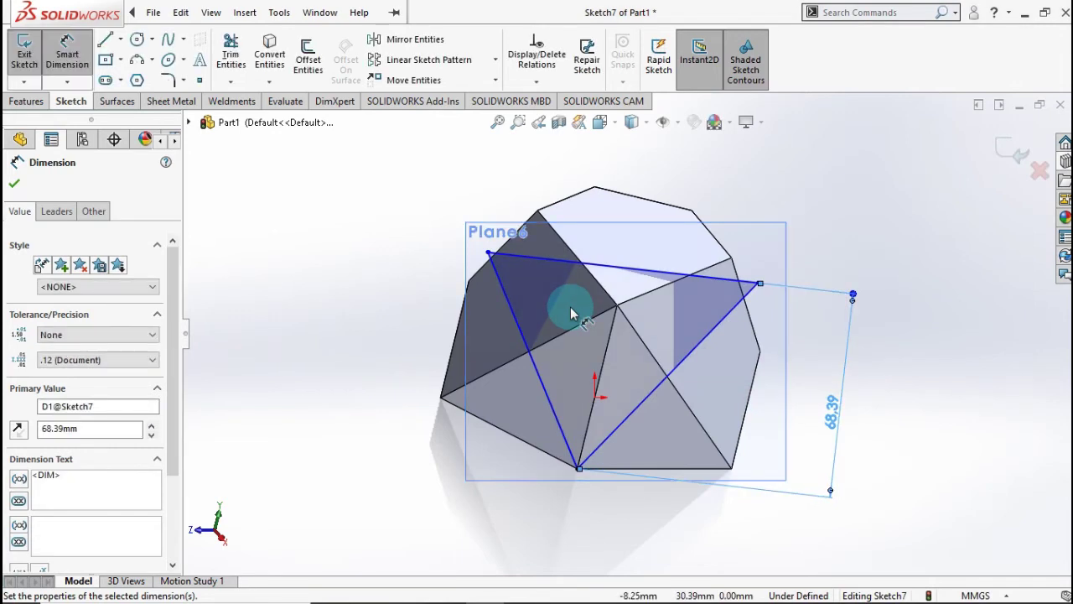
key("Escape")
Step: Convert the corner's slanted edge inside the Plane6 triangle into a sketch line and make it construction geometry
left_click(608, 346)
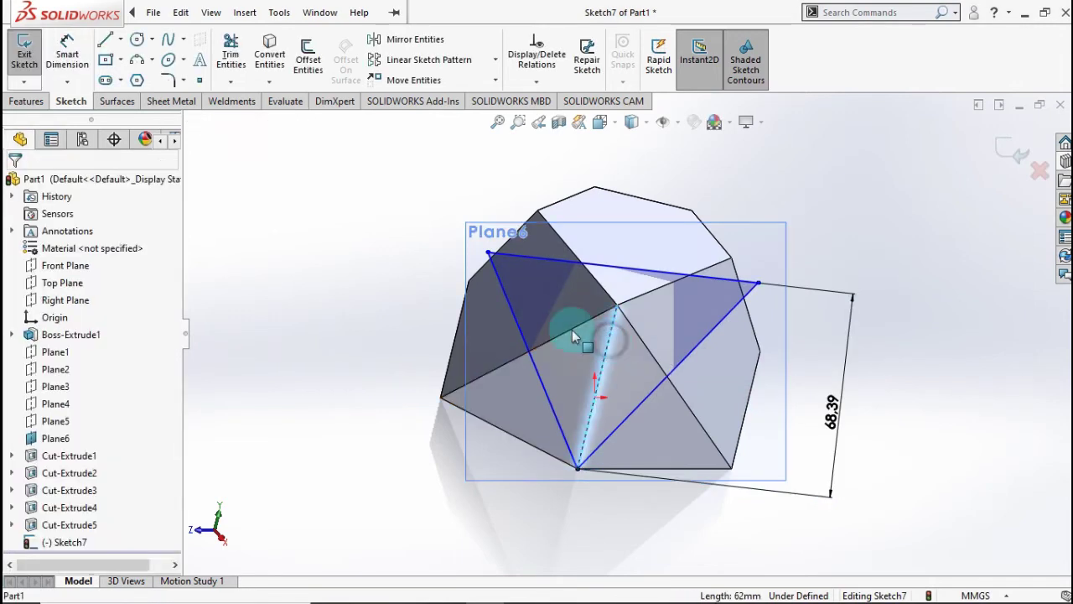
left_click(335, 251)
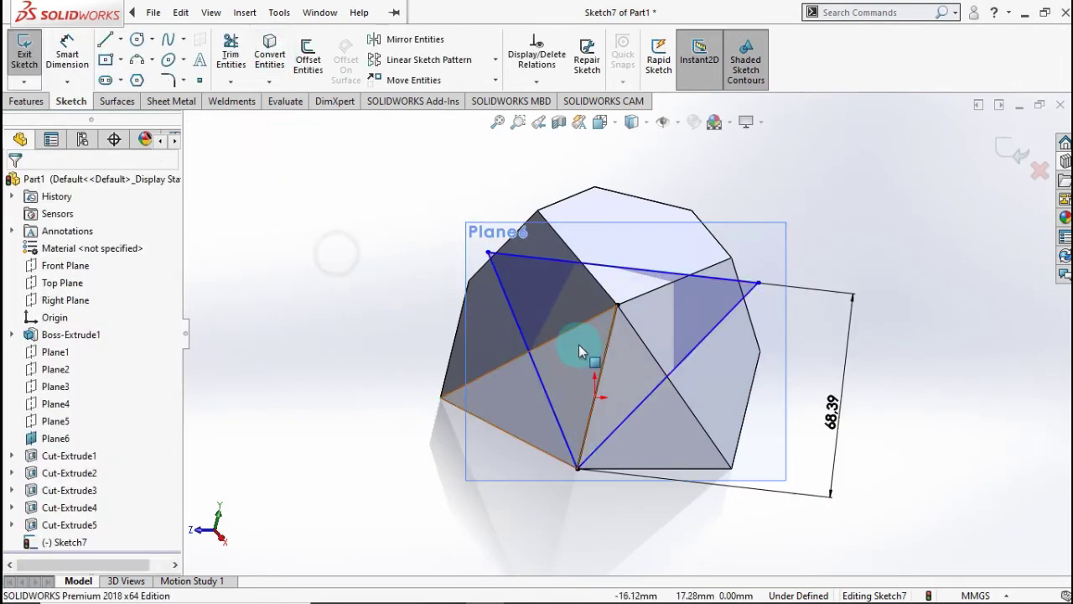
left_click(610, 338)
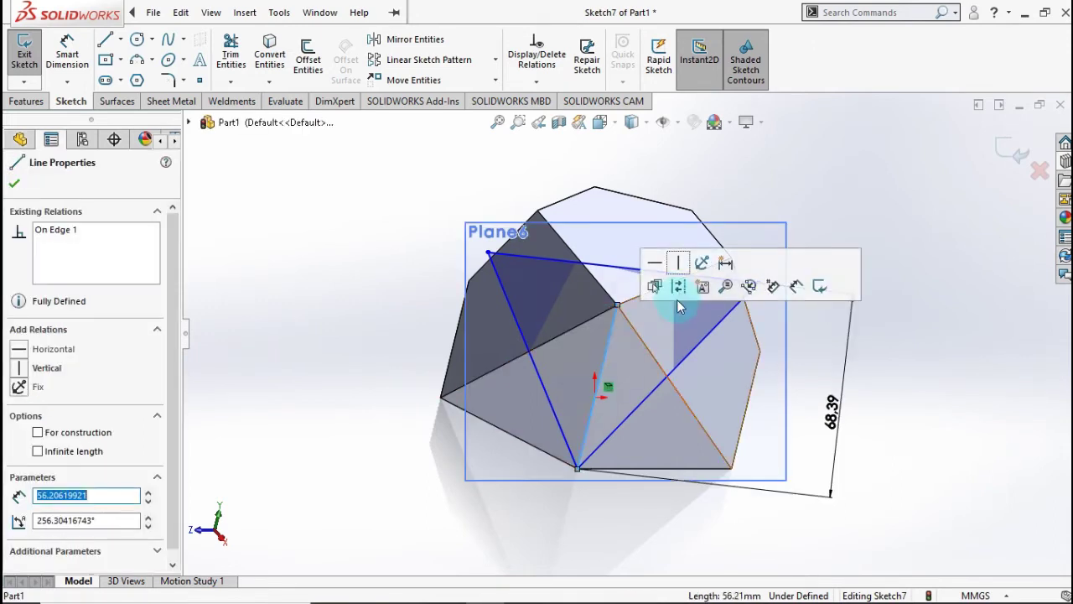
left_click(682, 289)
left_click(394, 302)
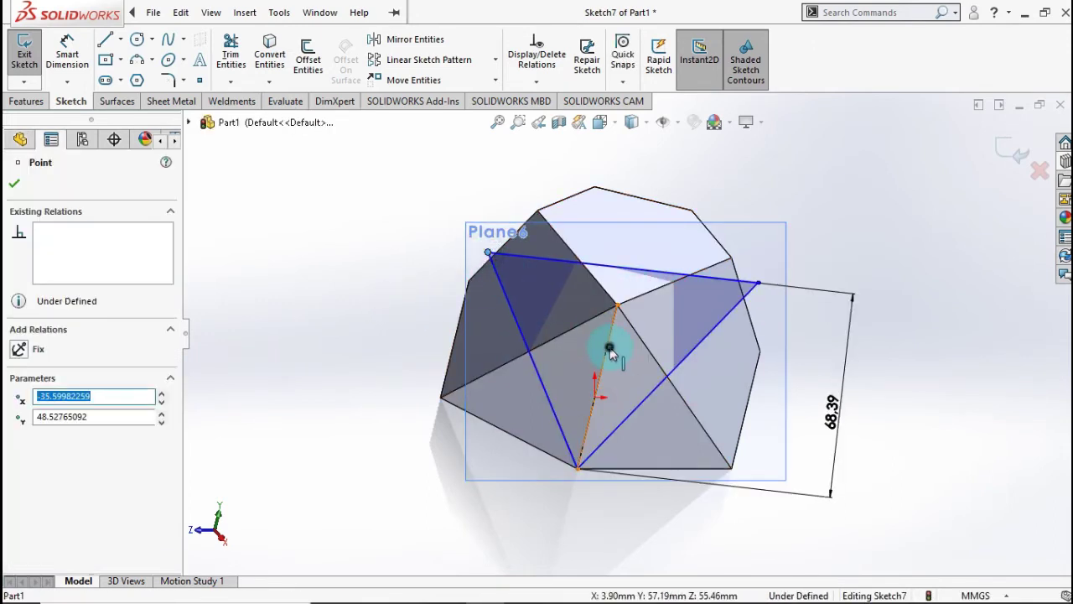
Step: Make the two upper points of the Plane6 triangle symmetric about the construction line
left_click(759, 288)
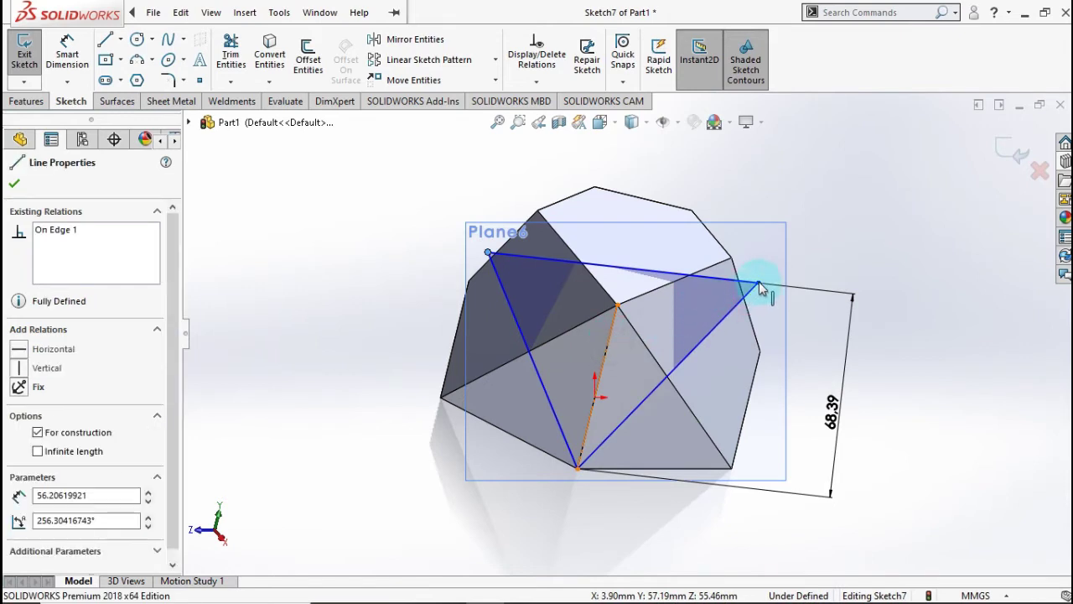
left_click(759, 288, "ctrl")
left_click(757, 285, "ctrl")
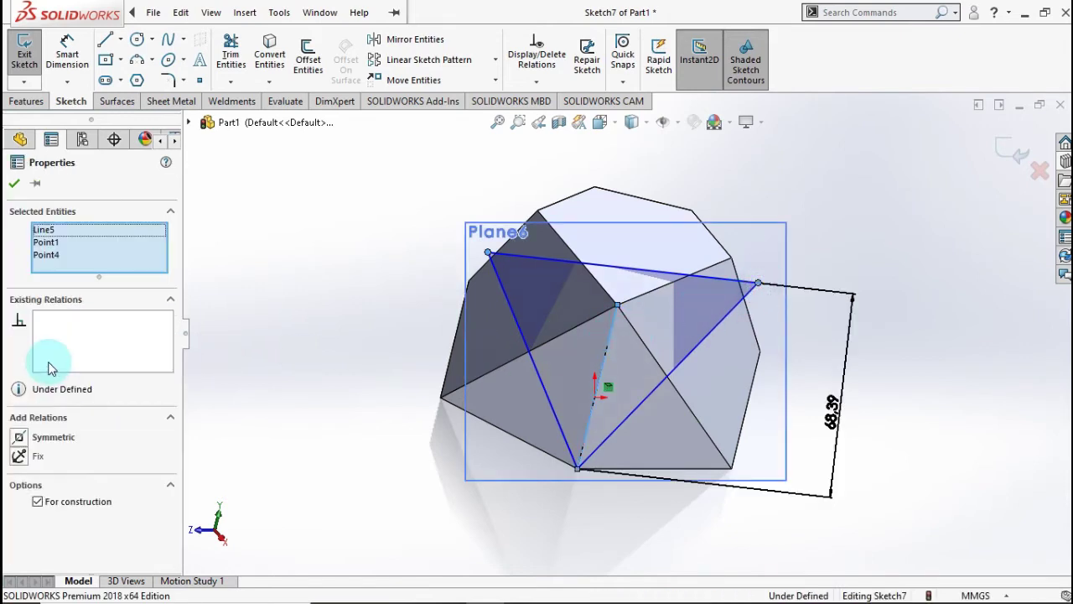
left_click(22, 438)
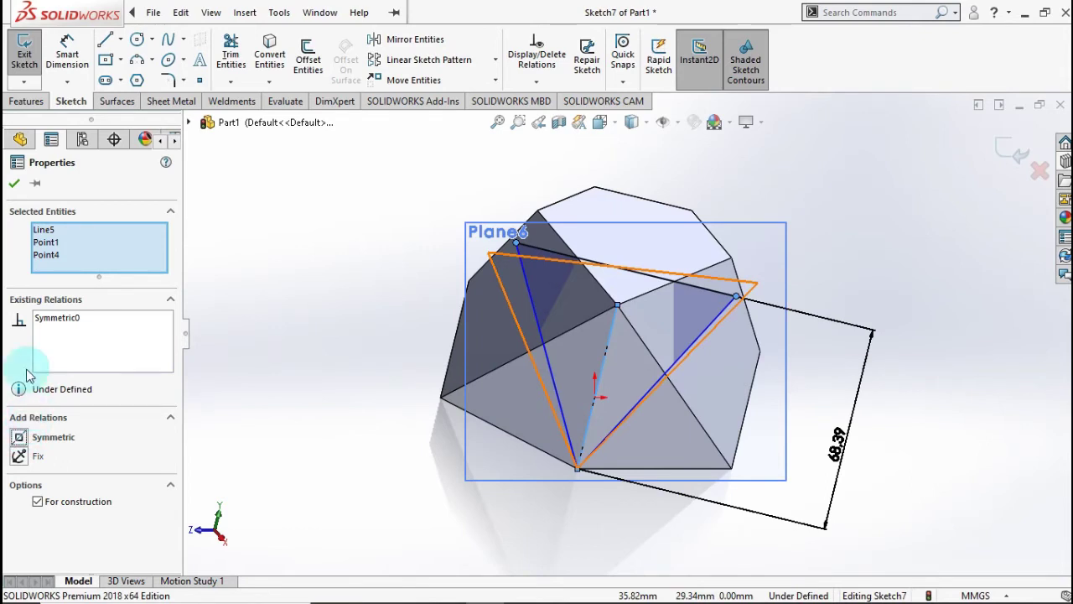
left_click(15, 186)
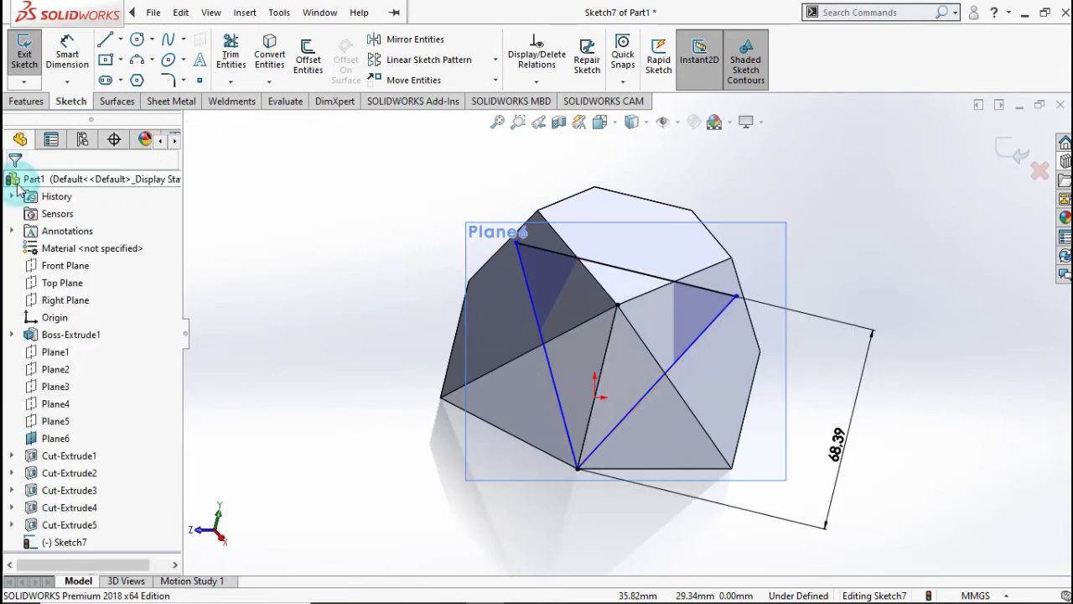
Step: Dimension the upper edge of the Plane6 triangle to a length of 100 mm
left_click(84, 55)
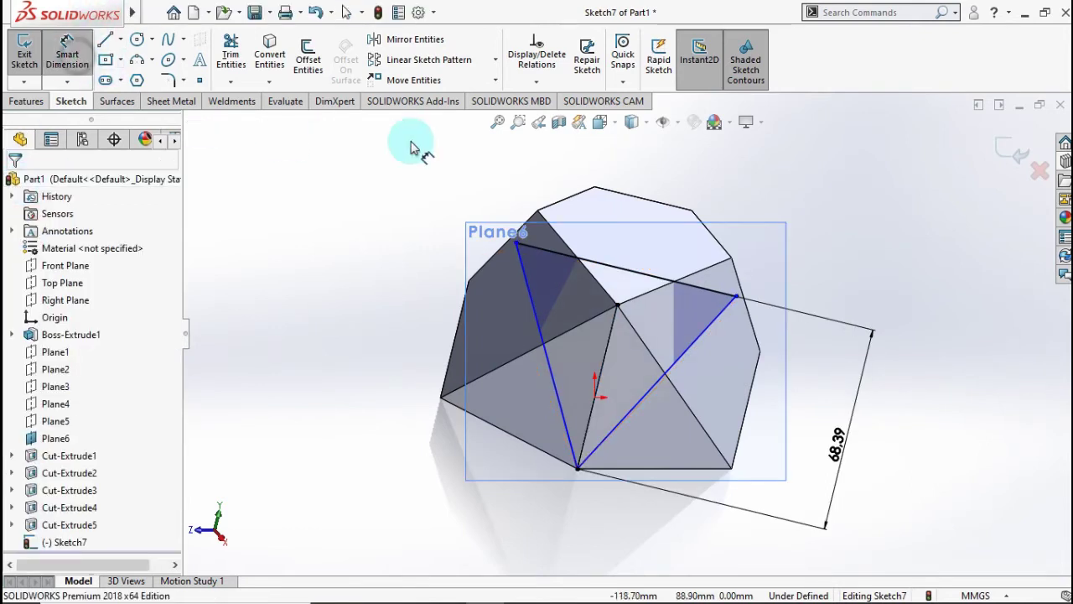
left_click(624, 244)
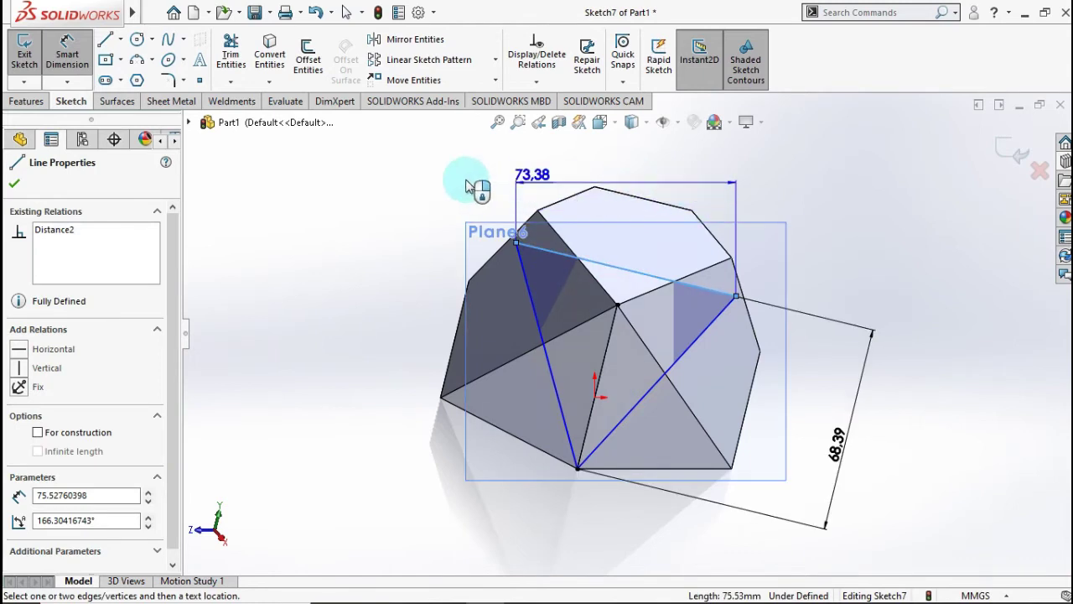
left_click(412, 170)
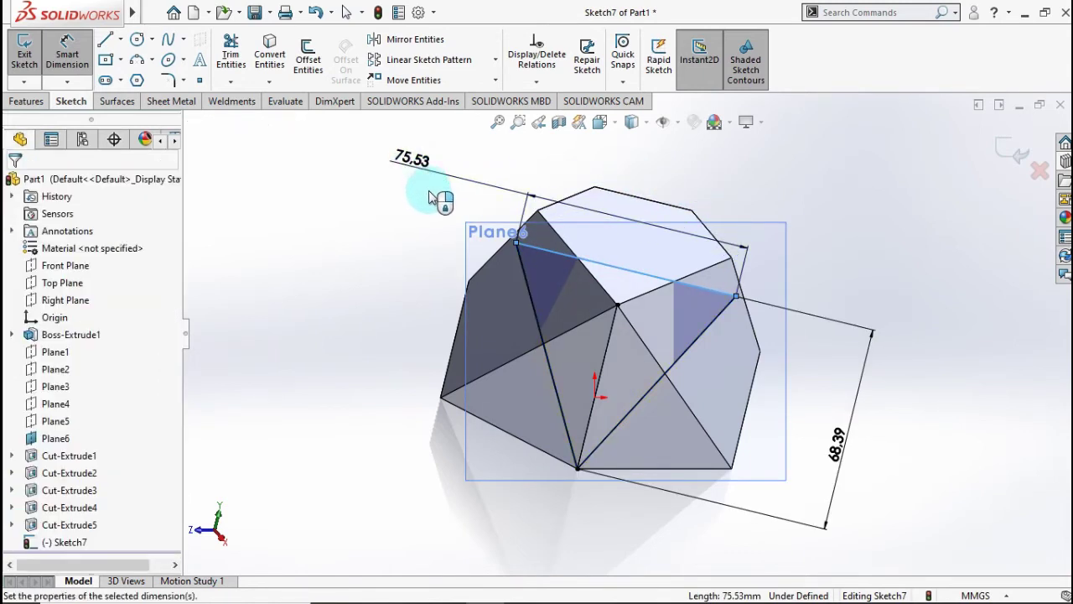
type("100")
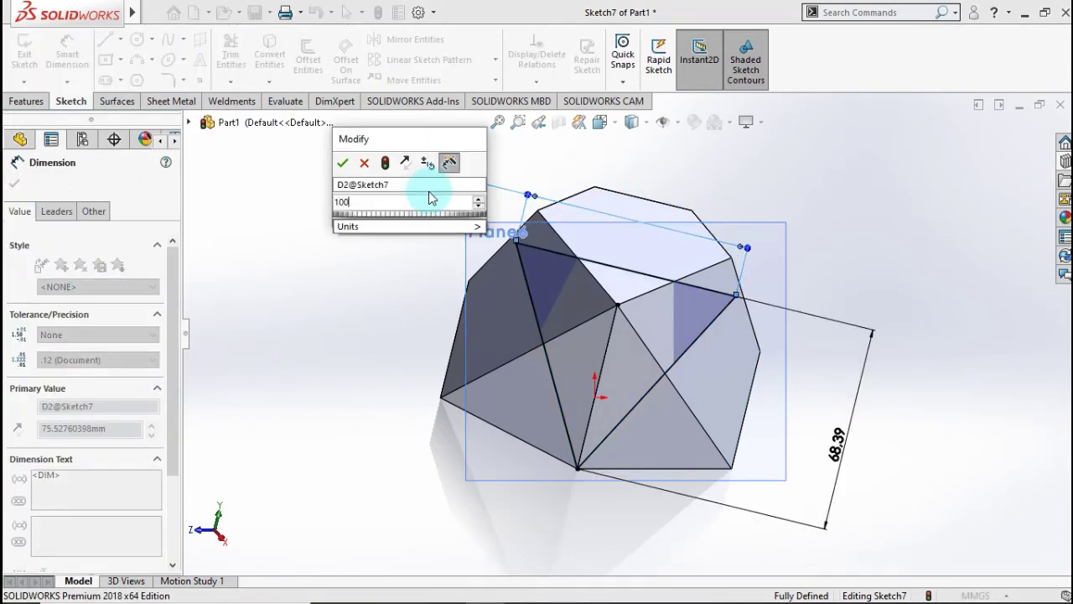
left_click(342, 164)
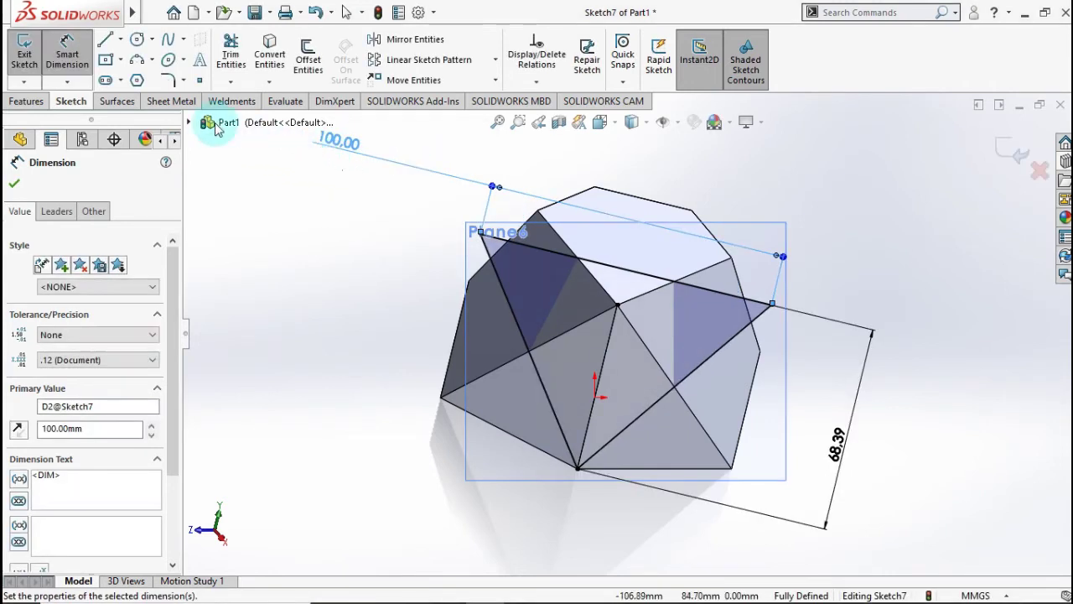
Step: Cut the Plane6 triangle as a blind extruded cut 62 mm deep with the direction reversed
left_click(27, 100)
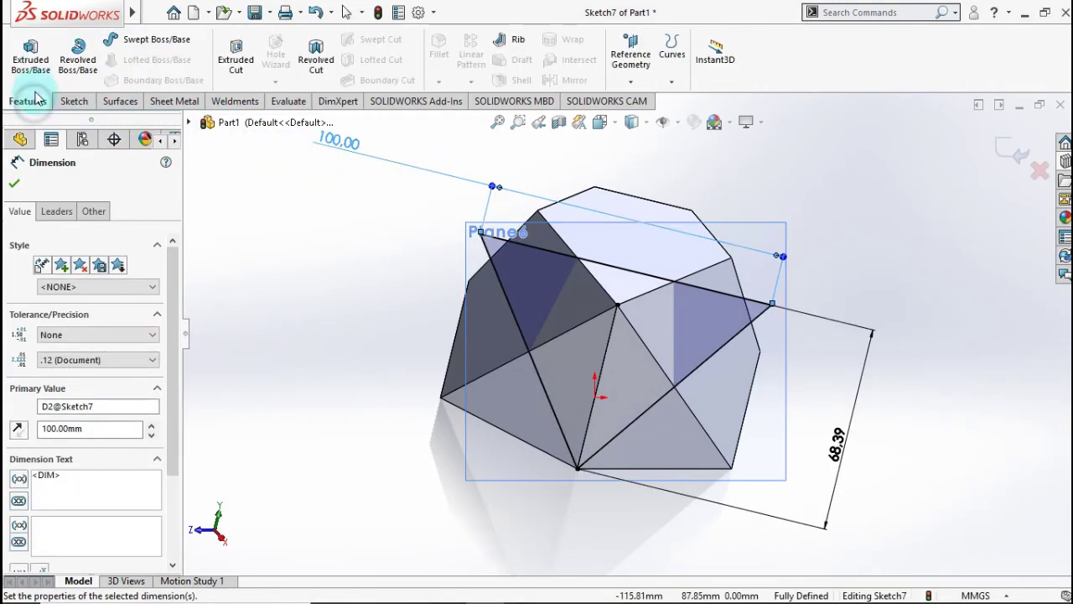
left_click(254, 71)
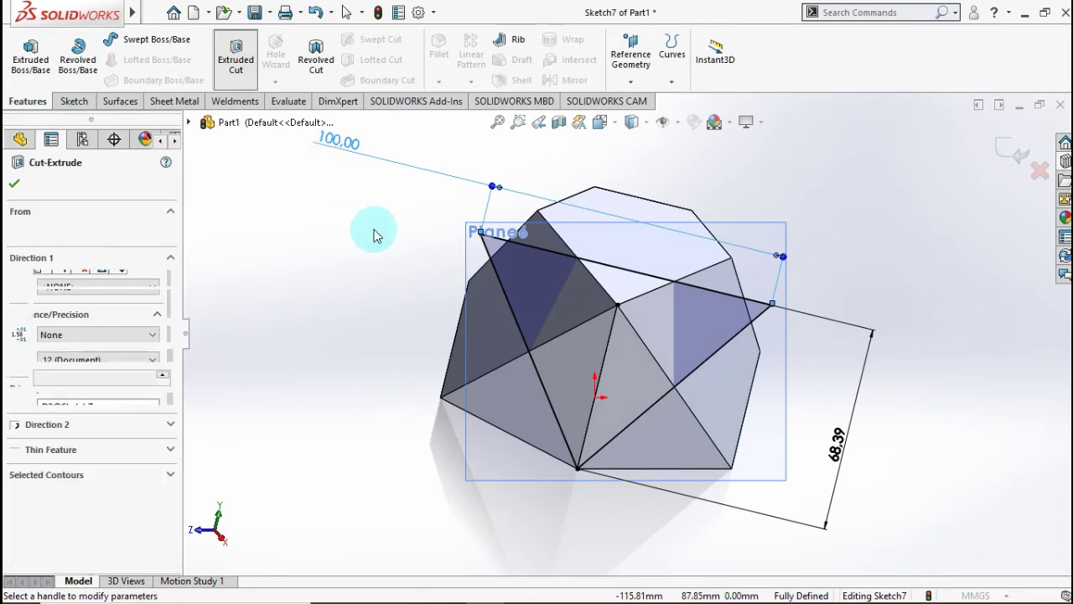
middle_click_drag(432, 245, 463, 235)
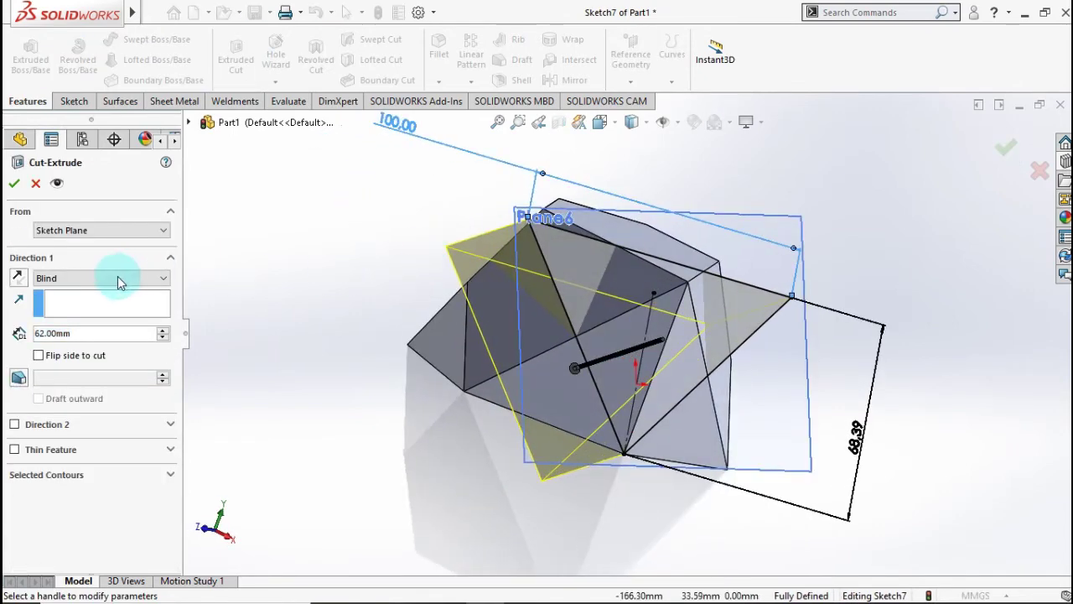
left_click(18, 277)
left_click(14, 182)
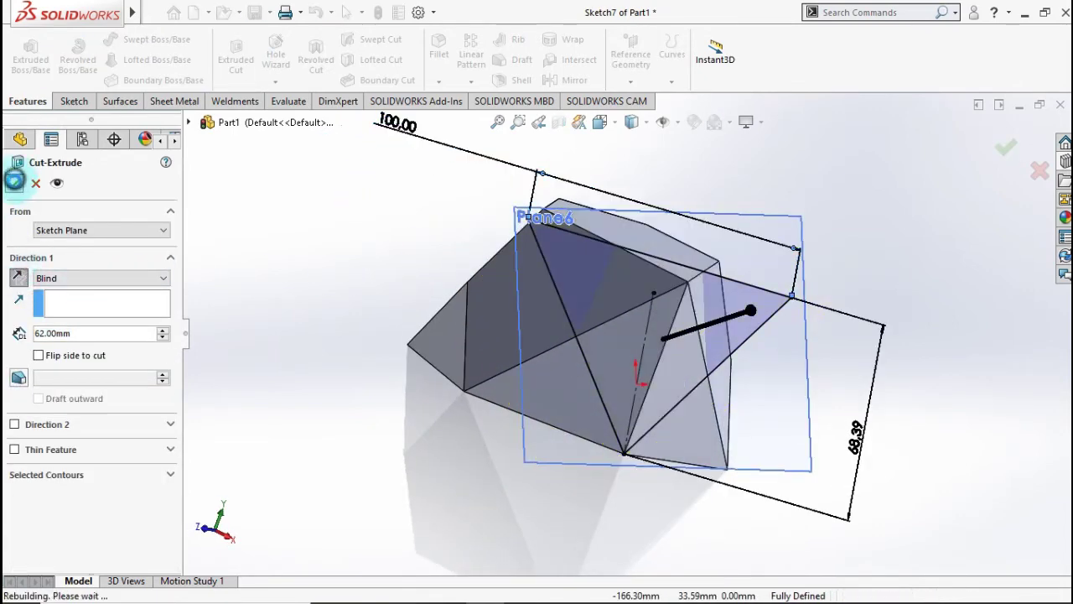
Step: Hide Plane6
scroll(666, 275, "down", 10)
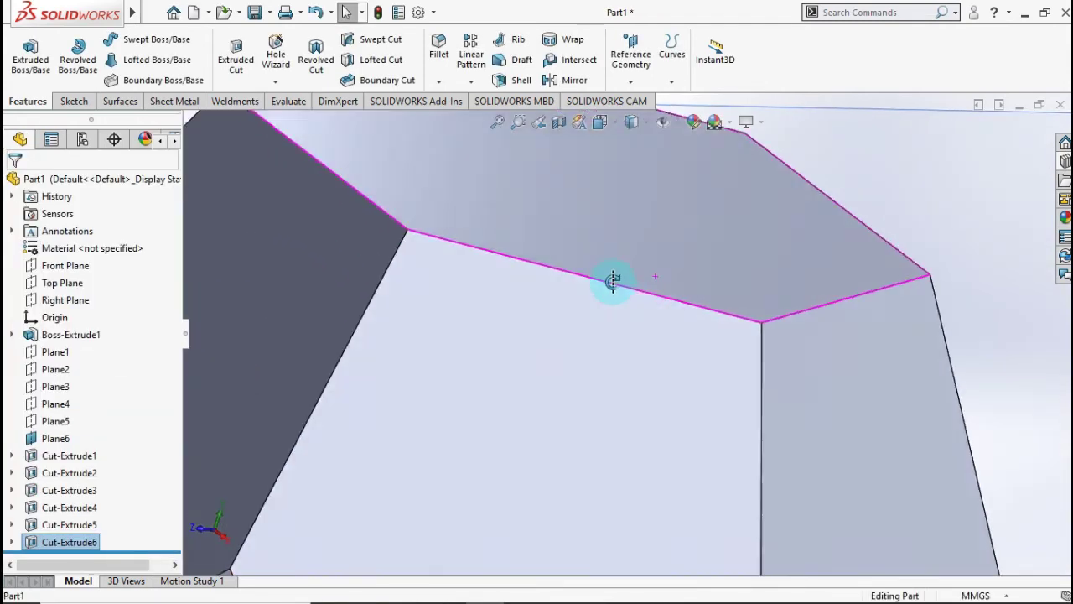
middle_click_drag(613, 282, 523, 218)
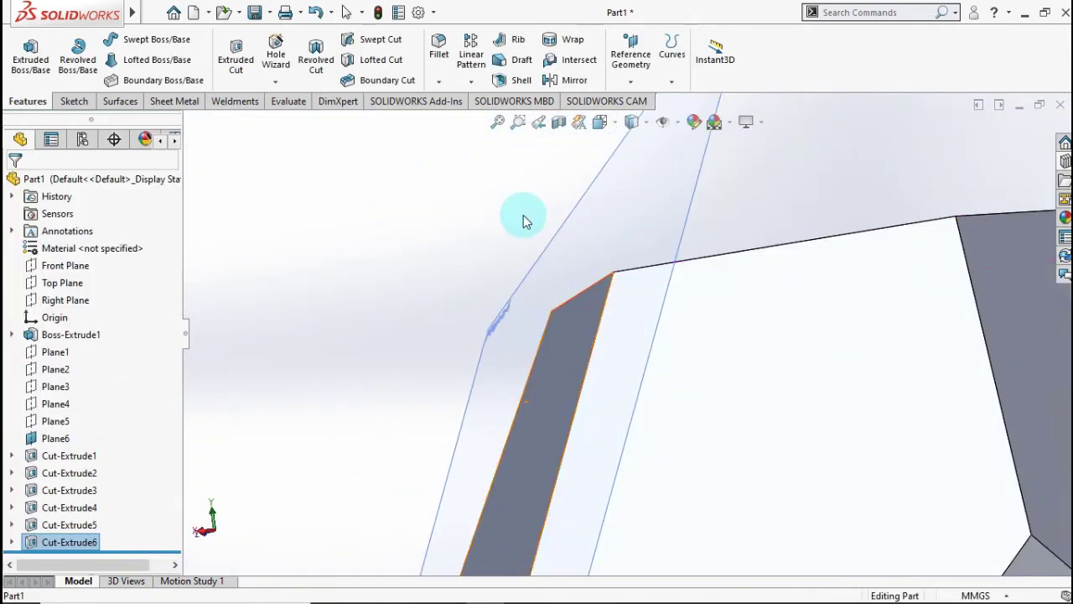
scroll(525, 220, "down", 2)
left_click(670, 277)
left_click(761, 235)
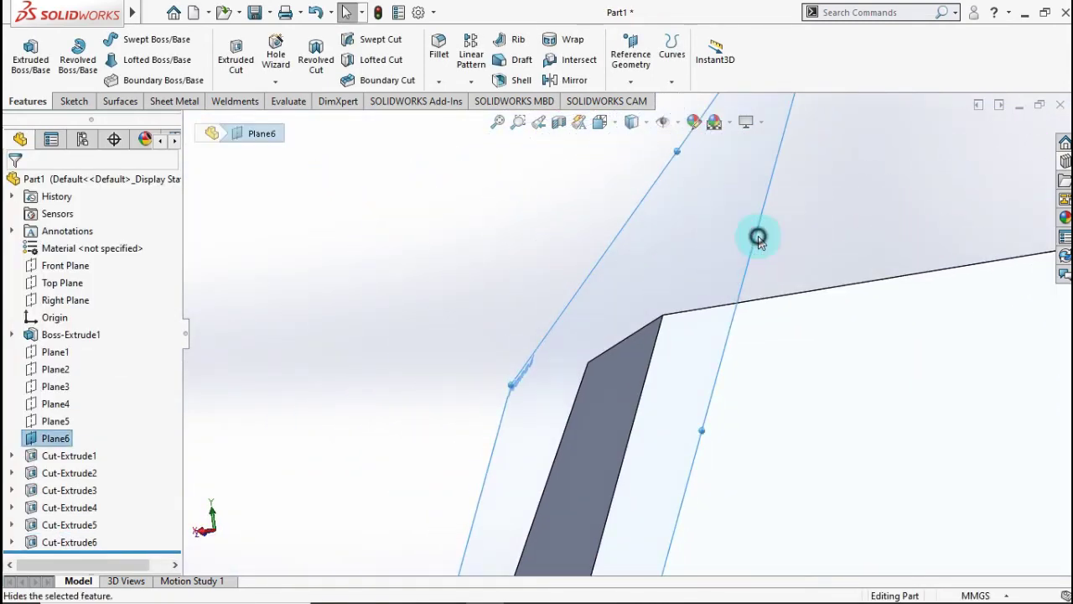
Step: Check the top face edge made by the Plane5 cut up close and view the whole body in isometric orientation
scroll(731, 306, "down", 7)
mouse_move(670, 323)
middle_mouse_down()
mouse_move(684, 317)
mouse_move(616, 338)
middle_mouse_up()
left_click(685, 320)
scroll(641, 385, "up", 10)
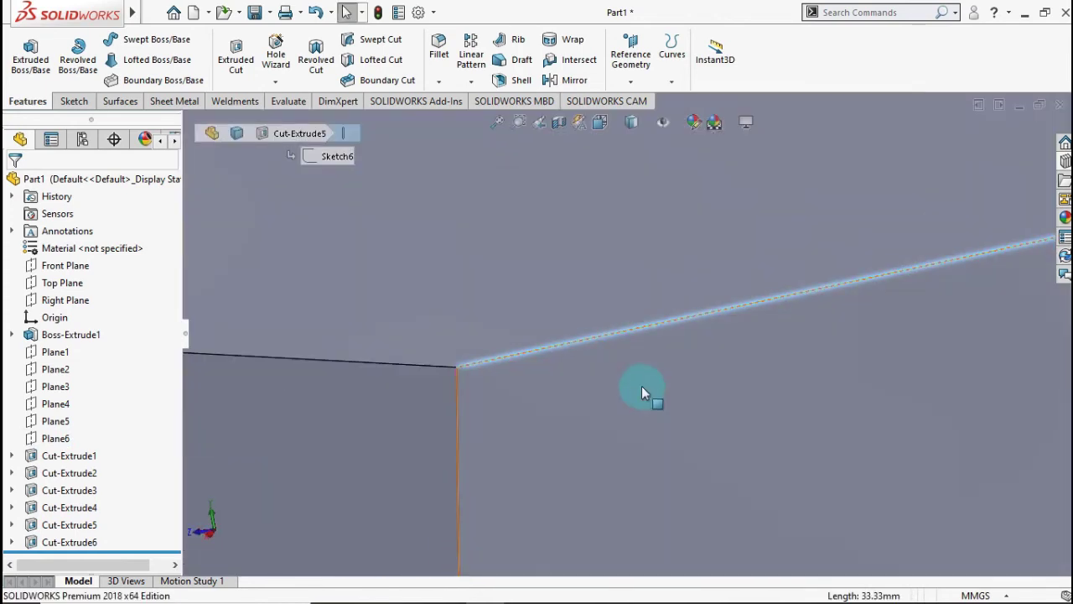
left_click(442, 339)
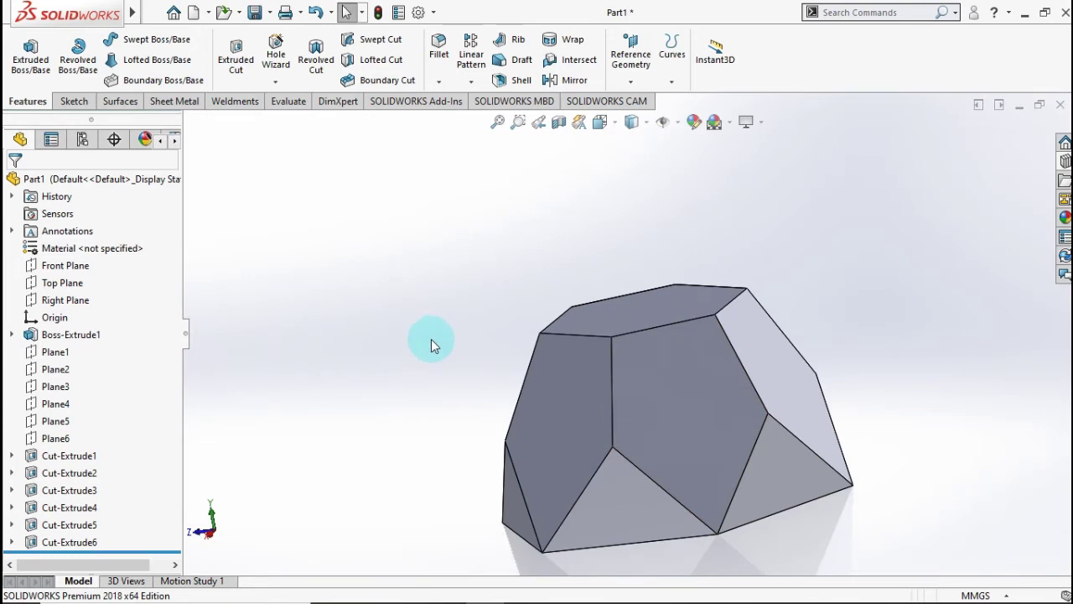
key("ctrl+4")
key("ctrl+7")
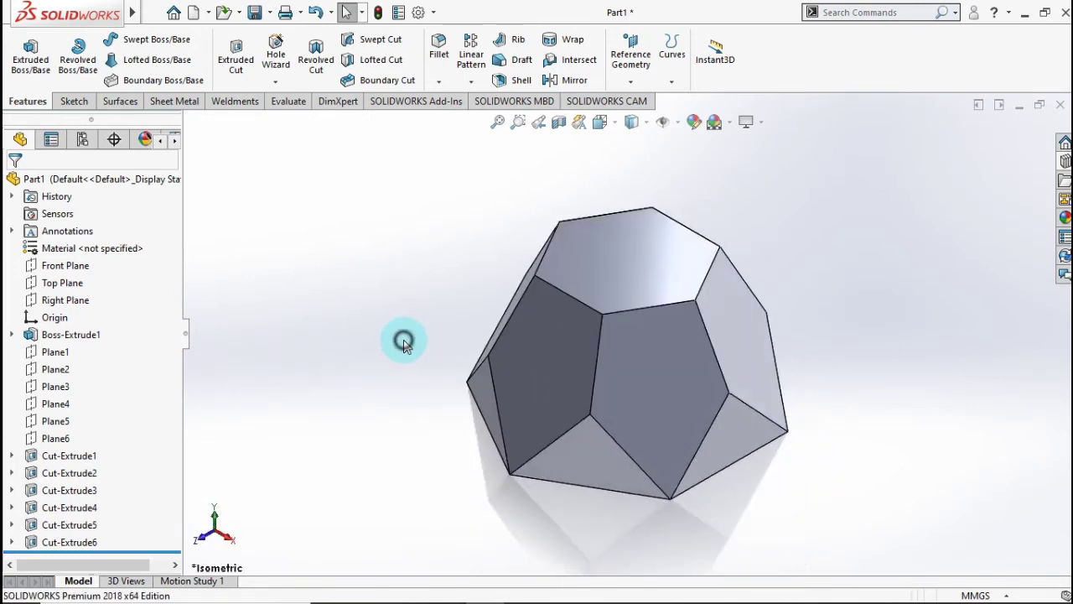
Step: Shell the body with a 2.3 mm wall thickness, removing the top hexagonal face
left_click(629, 81)
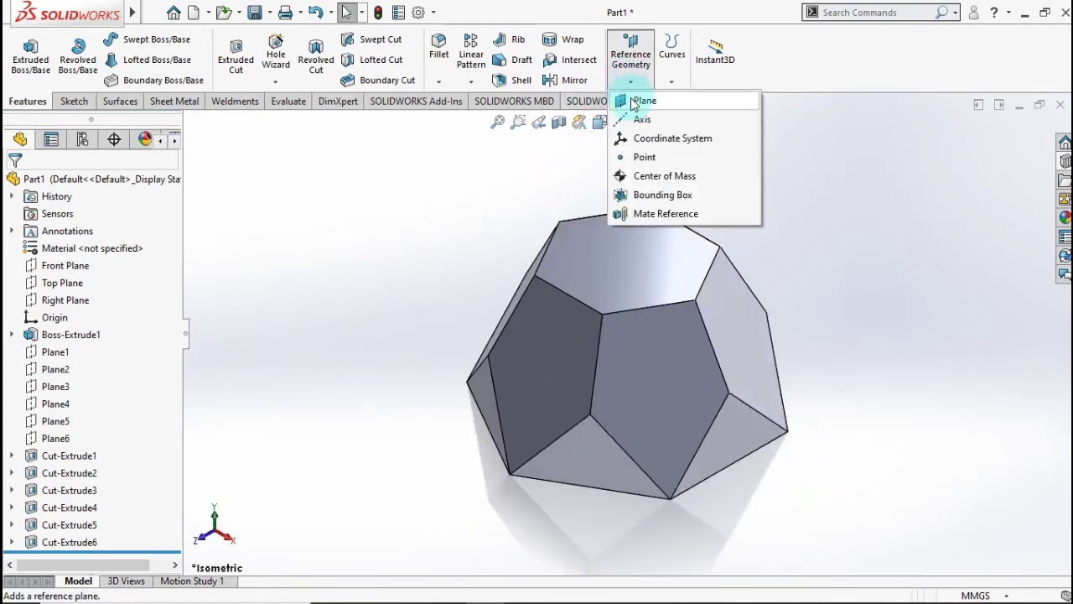
left_click(506, 82)
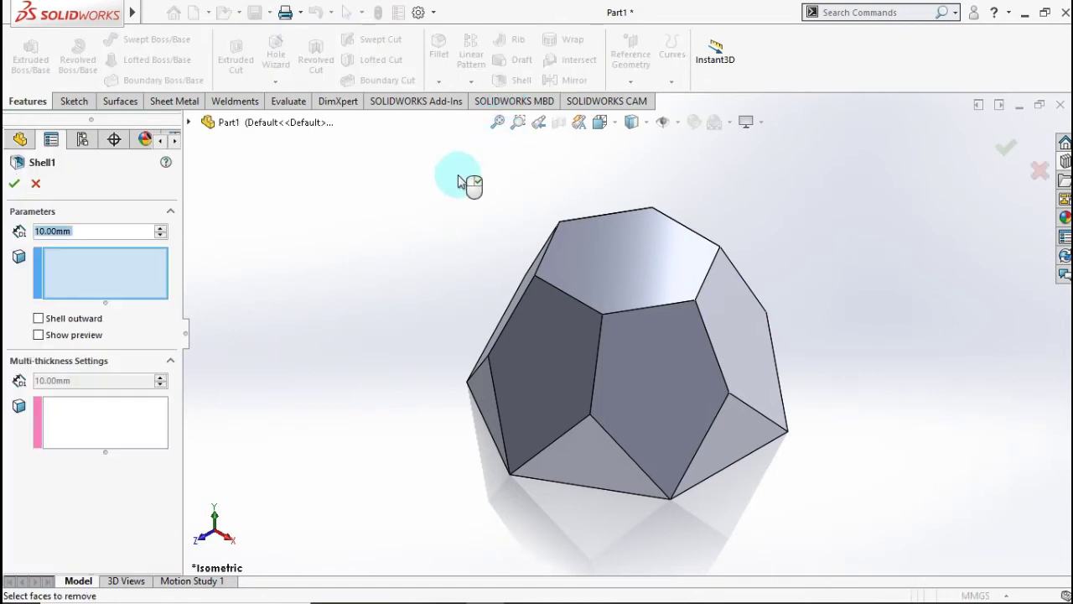
type("2")
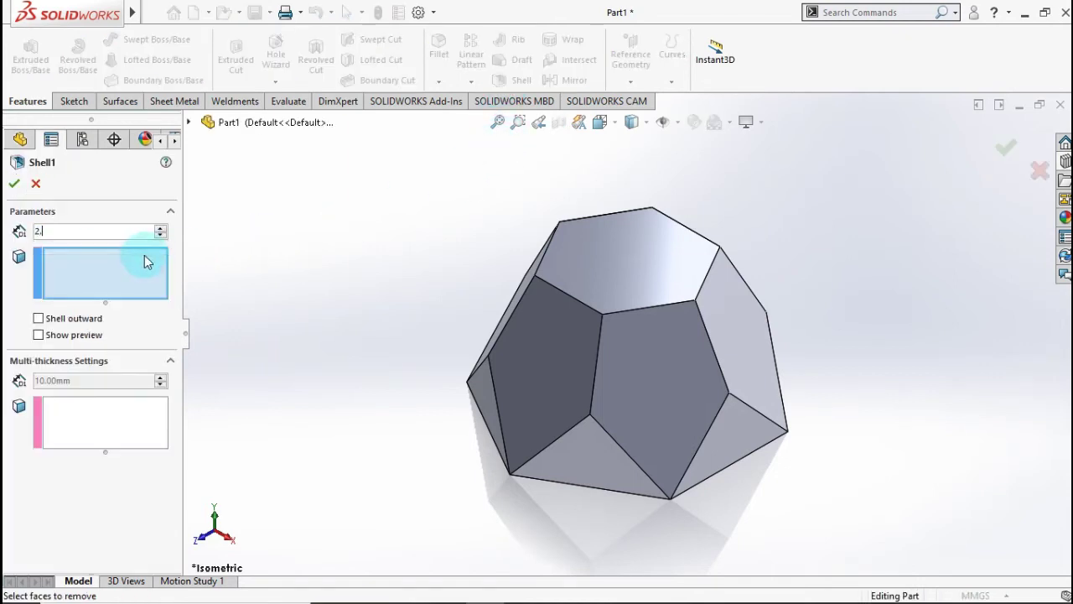
type(".3")
left_click(258, 255)
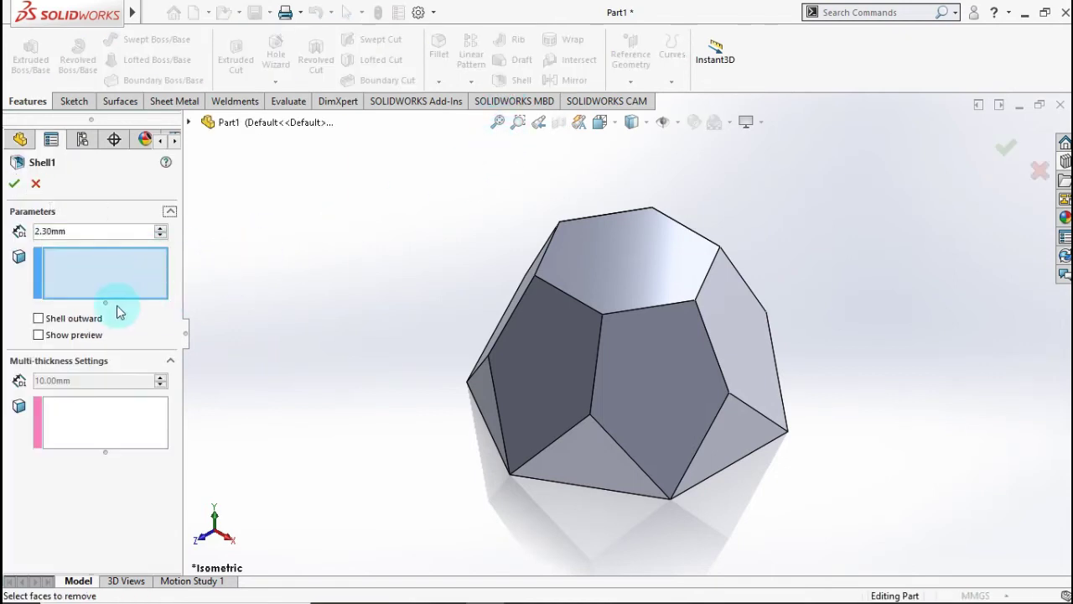
left_click(610, 283)
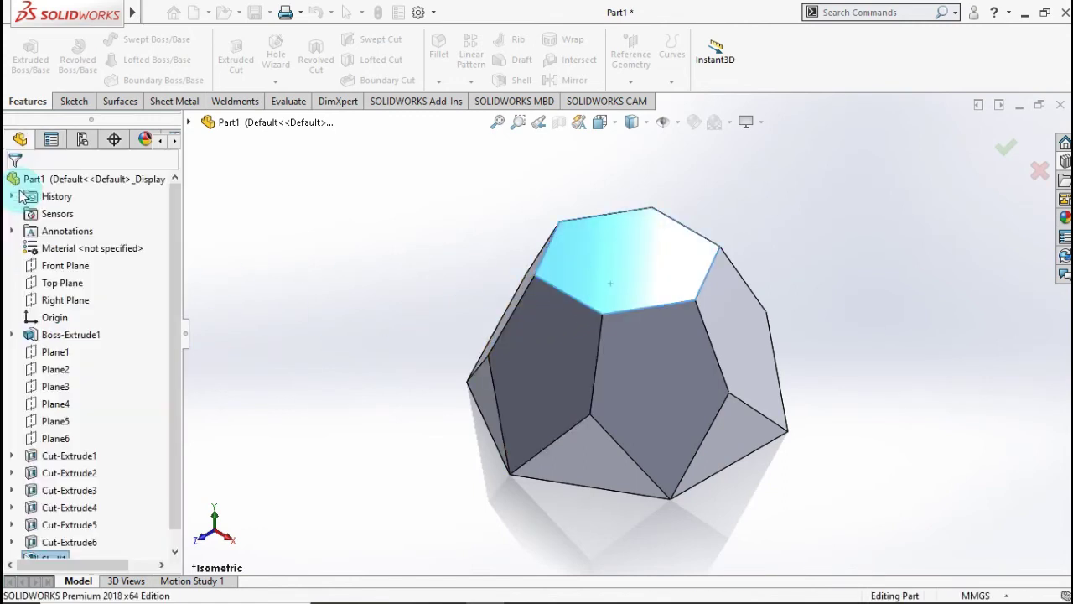
Step: On the inner floor face of the shelled body, sketch a vertical construction line about 14 mm long upward from the origin
scroll(450, 336, "down", 2)
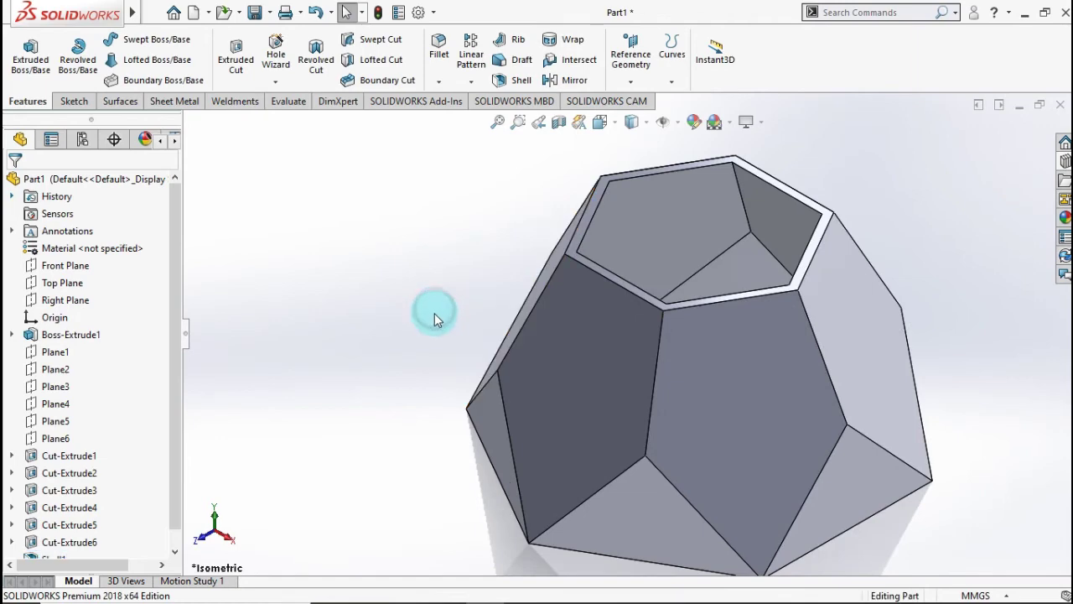
middle_click_drag(435, 294, 652, 486)
left_click(684, 325)
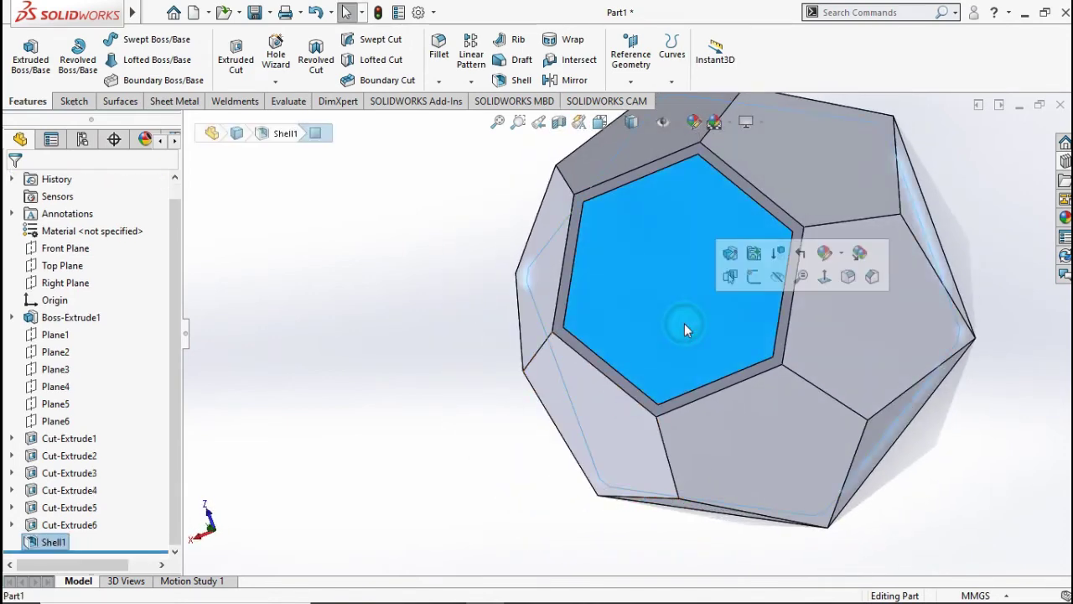
left_click(754, 286)
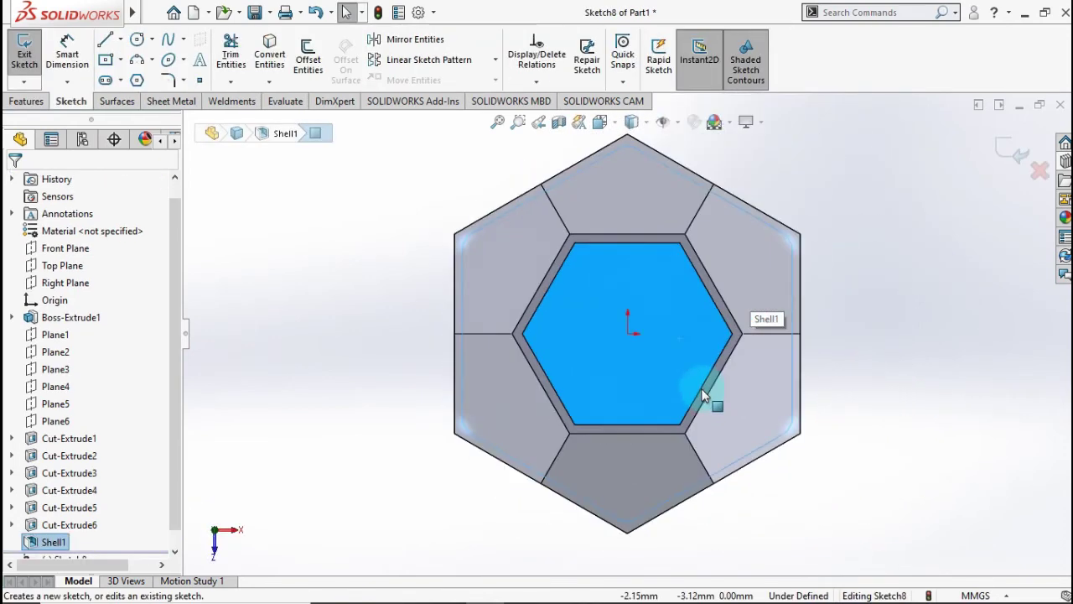
left_click(491, 500)
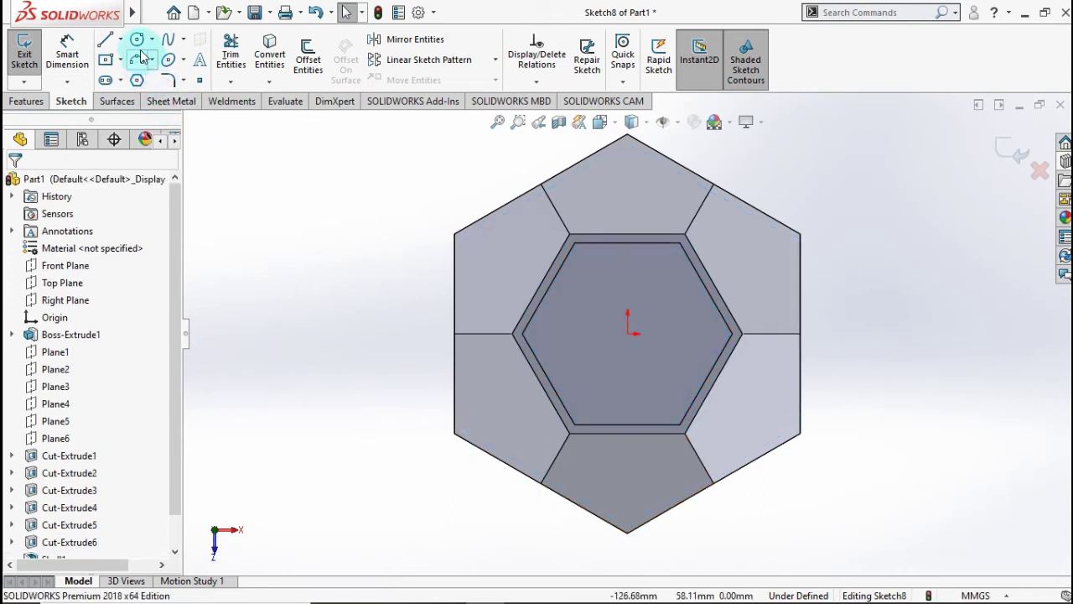
left_click(121, 39)
left_click(142, 76)
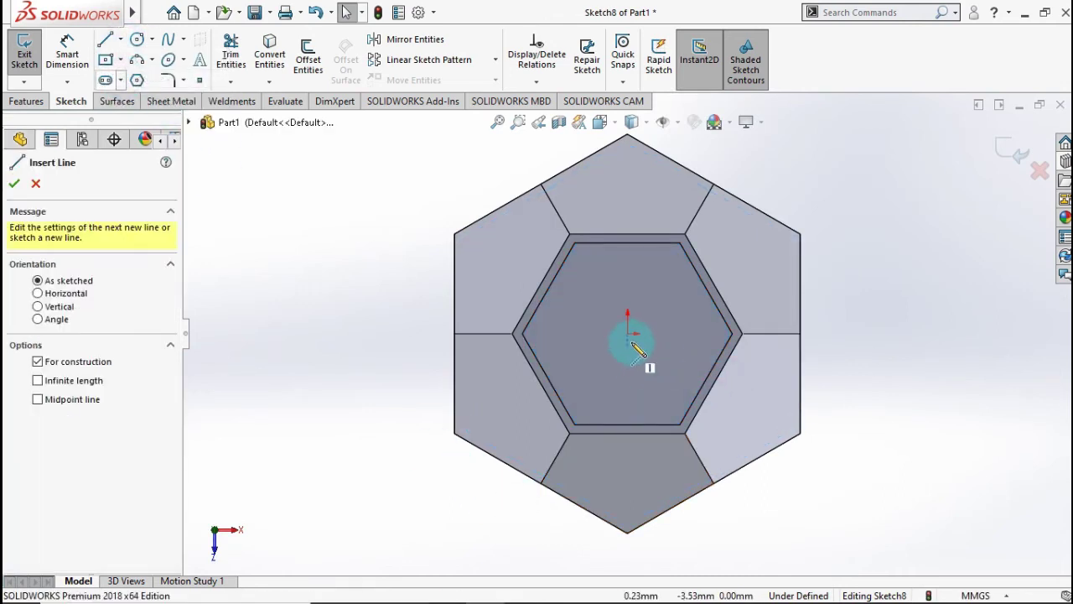
left_click(627, 334)
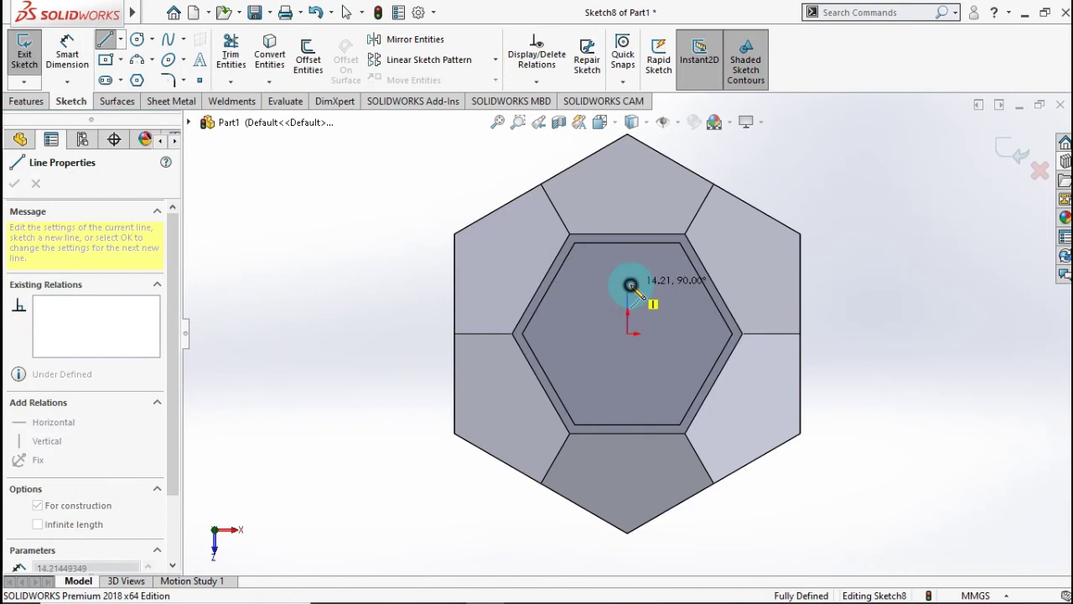
left_click(627, 285)
key("Escape")
Step: Draw a circle centred on the upper end of the construction line and set its diameter to 5 mm
left_click(137, 40)
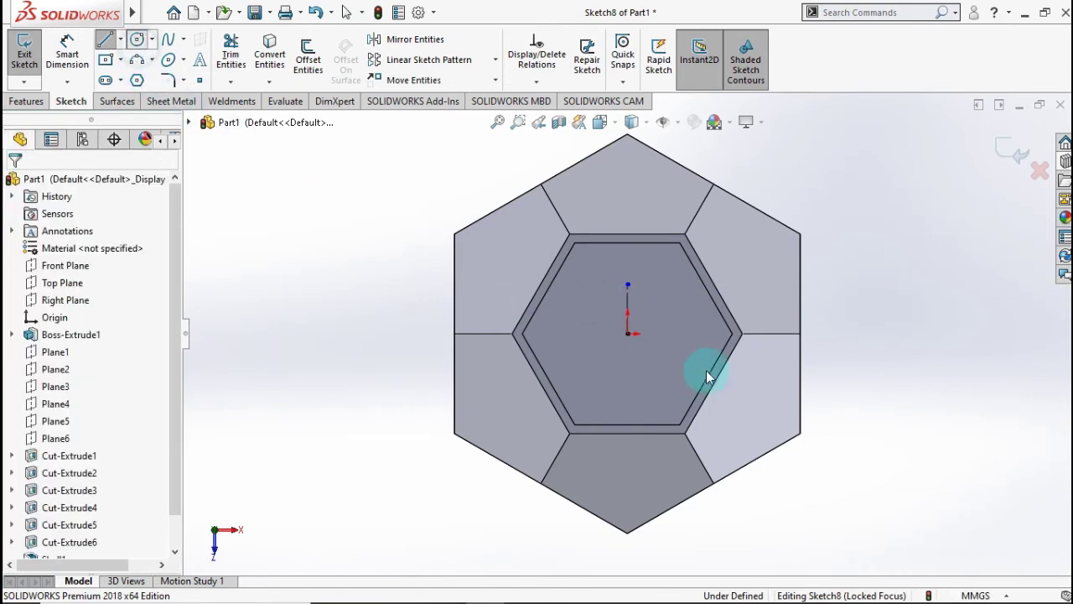
scroll(649, 323, "down", 2)
scroll(644, 318, "down", 3)
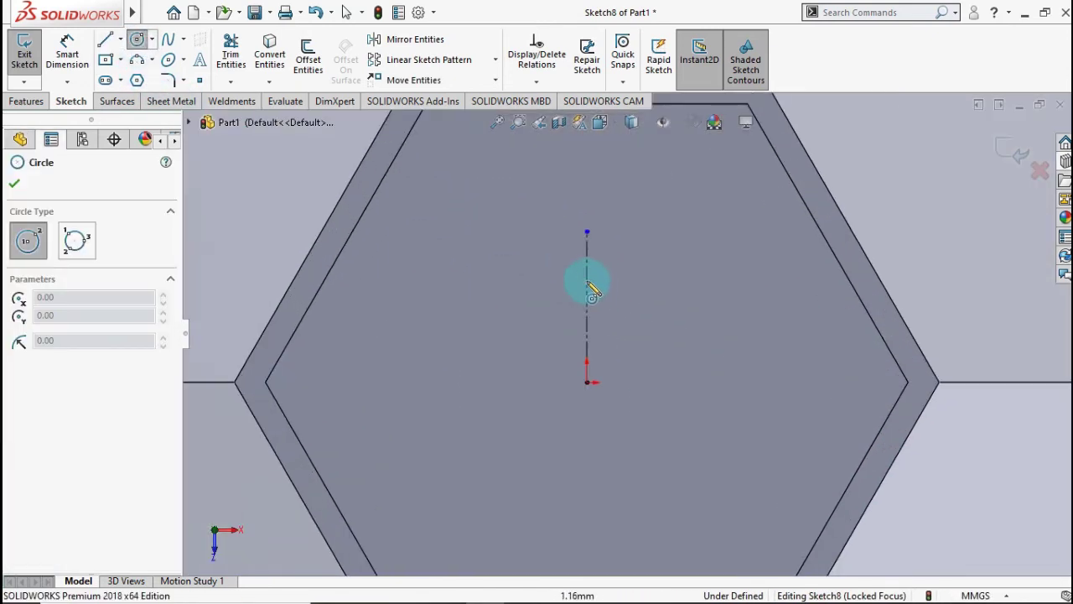
left_click(586, 234)
left_click(613, 231)
left_click(67, 54)
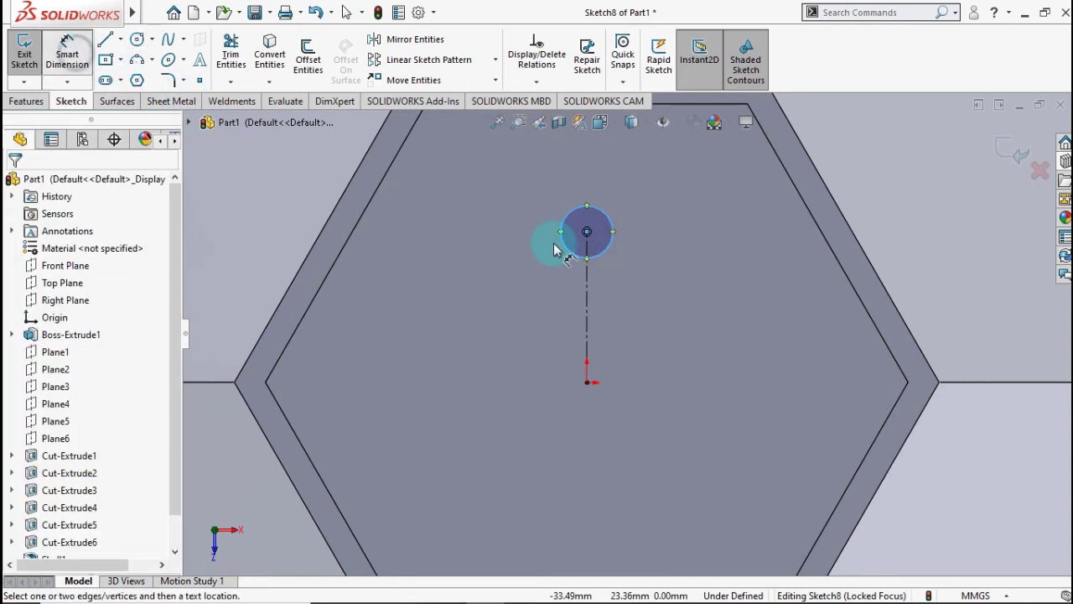
left_click(566, 205)
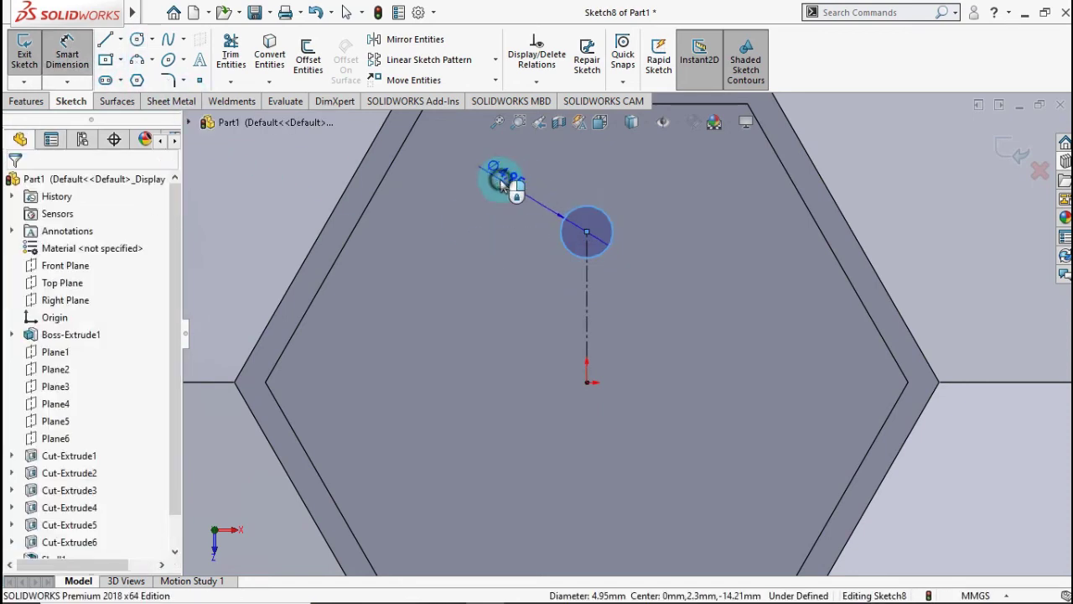
left_click(491, 201)
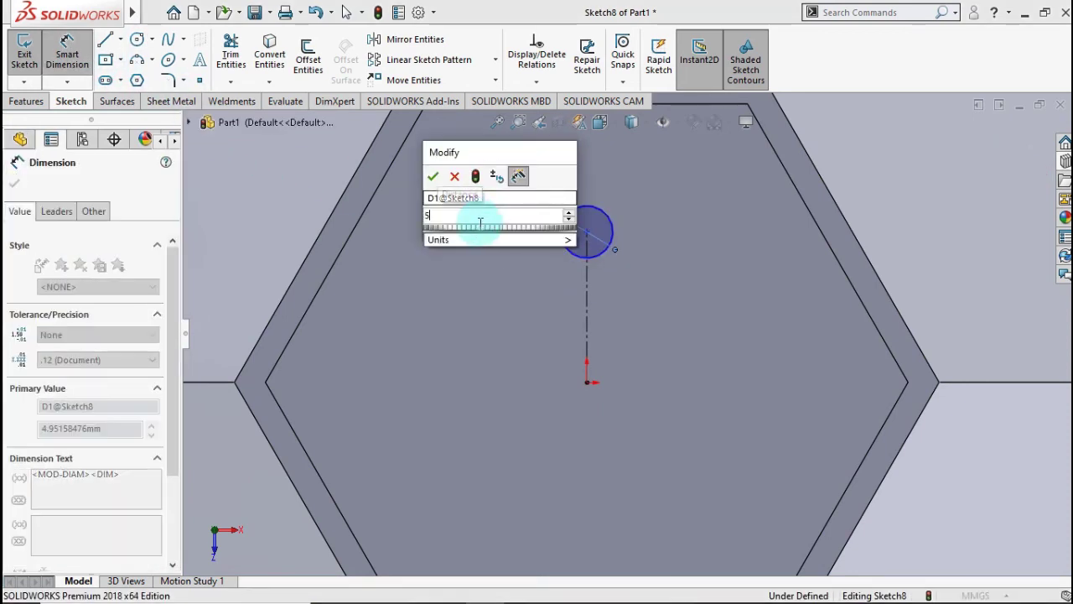
type("5")
key("Return")
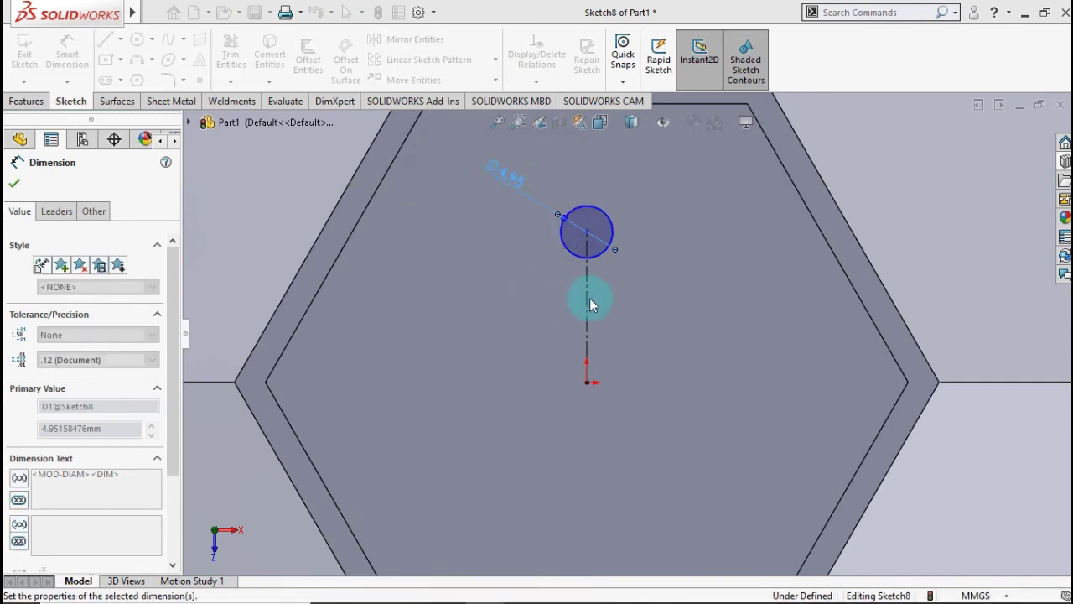
Step: Set the length of the vertical construction line to 10 mm
left_click(564, 300)
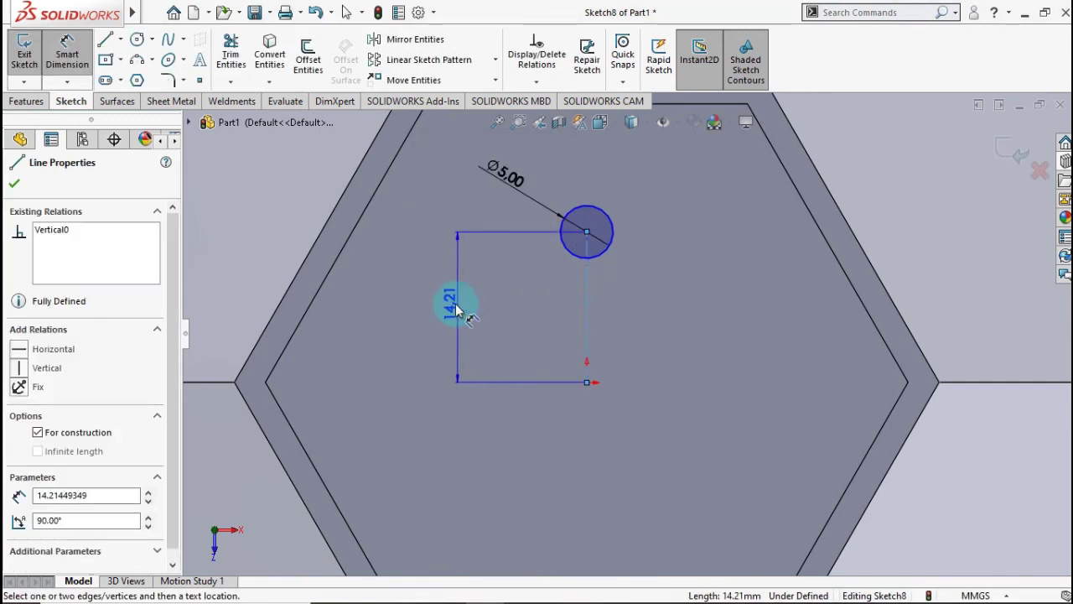
left_click(457, 310)
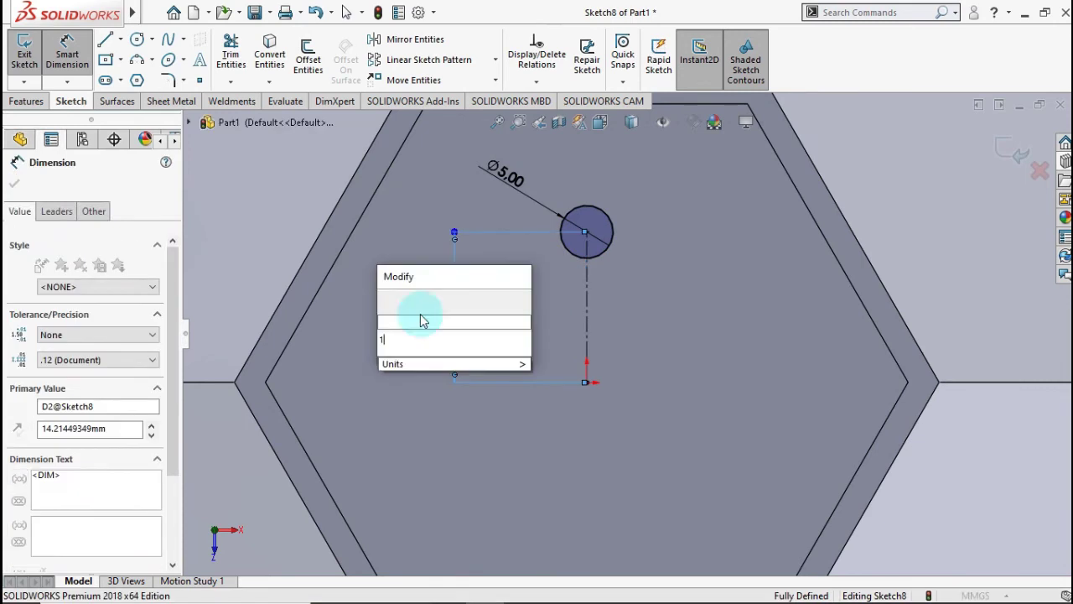
type("10")
left_click(387, 301)
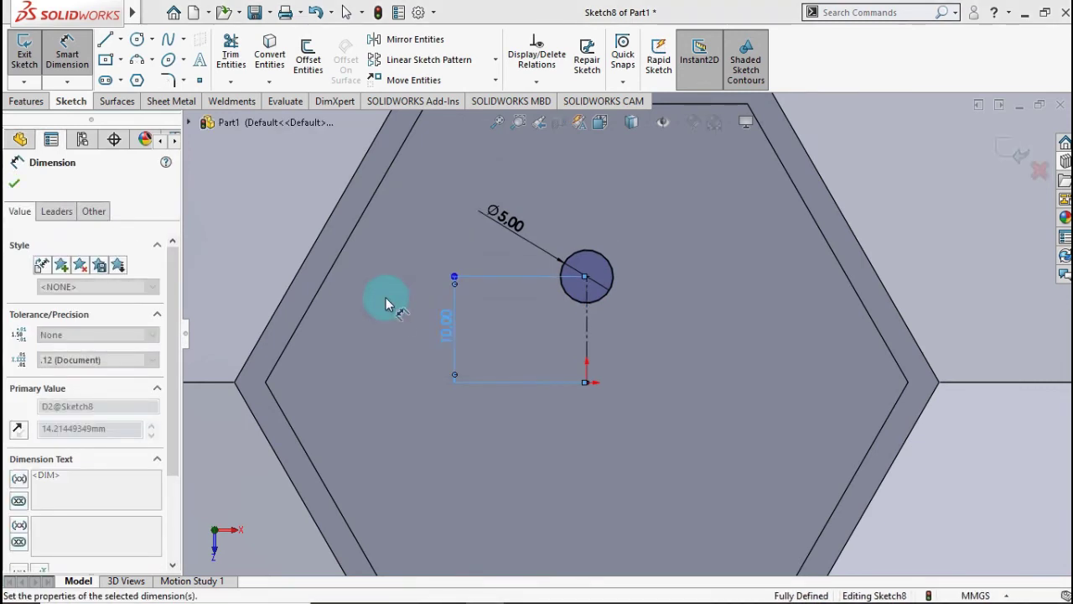
Step: Create a circular sketch pattern of the 5 mm circle with four instances over 360 degrees around the origin
left_click(496, 61)
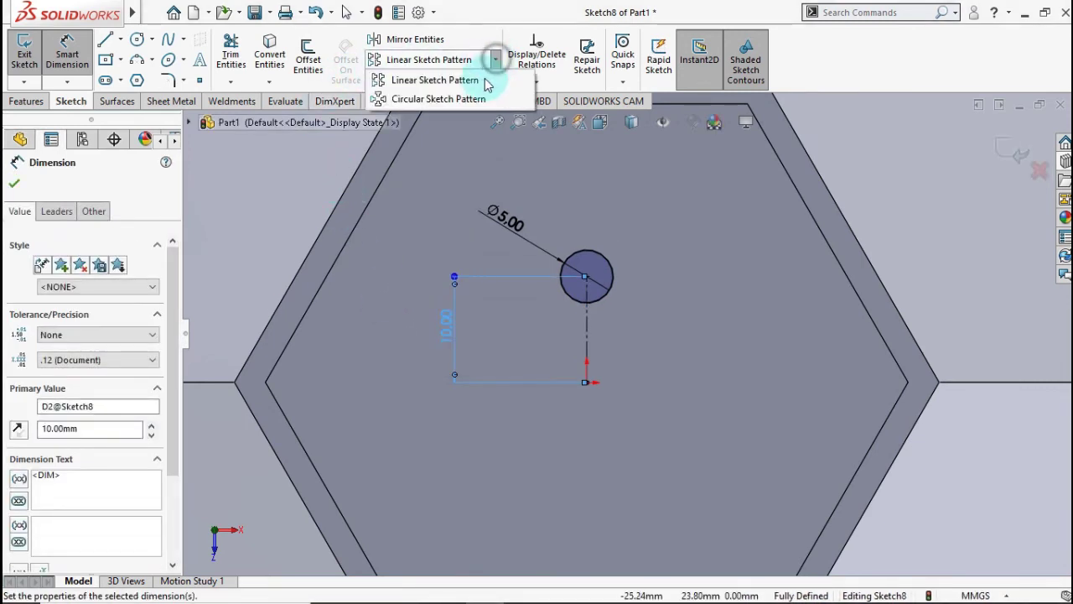
left_click(471, 101)
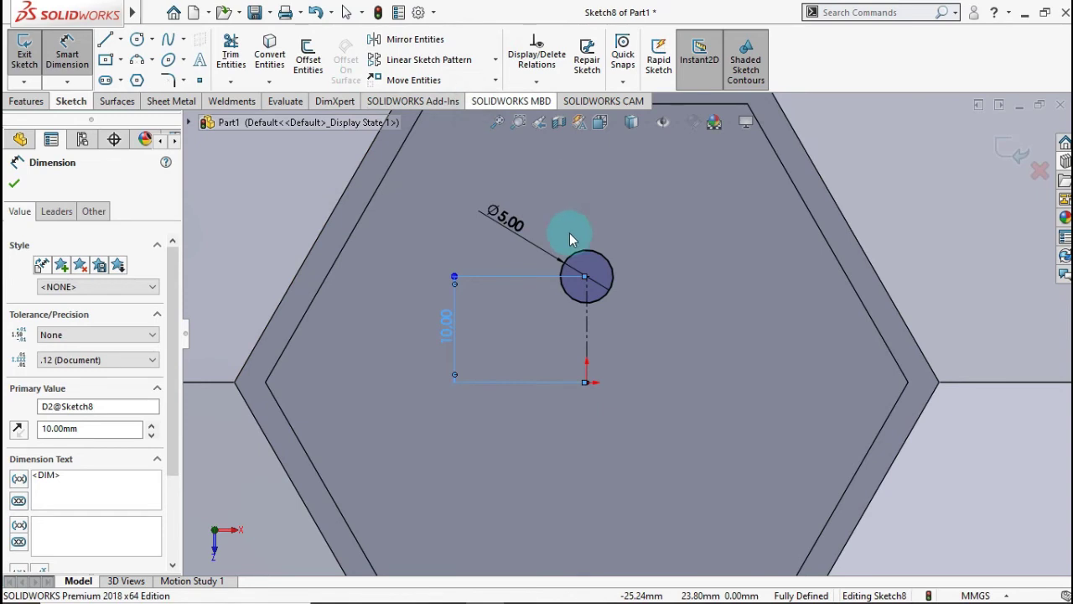
left_click(595, 302)
left_click(14, 183)
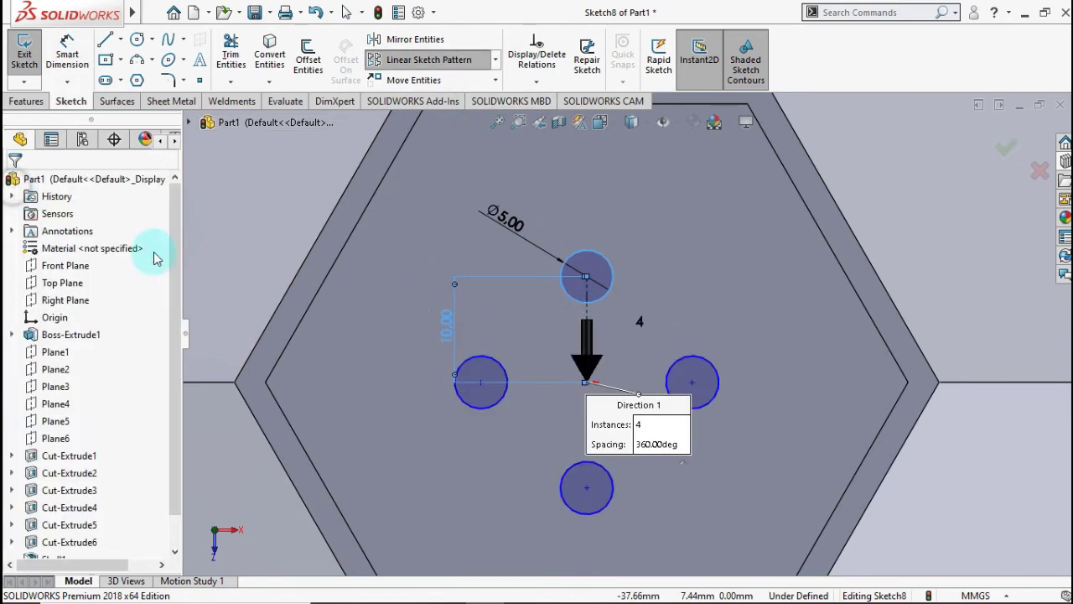
Step: Cut the four circles through the floor with a blind extruded cut 62 mm deep
scroll(500, 287, "up", 3)
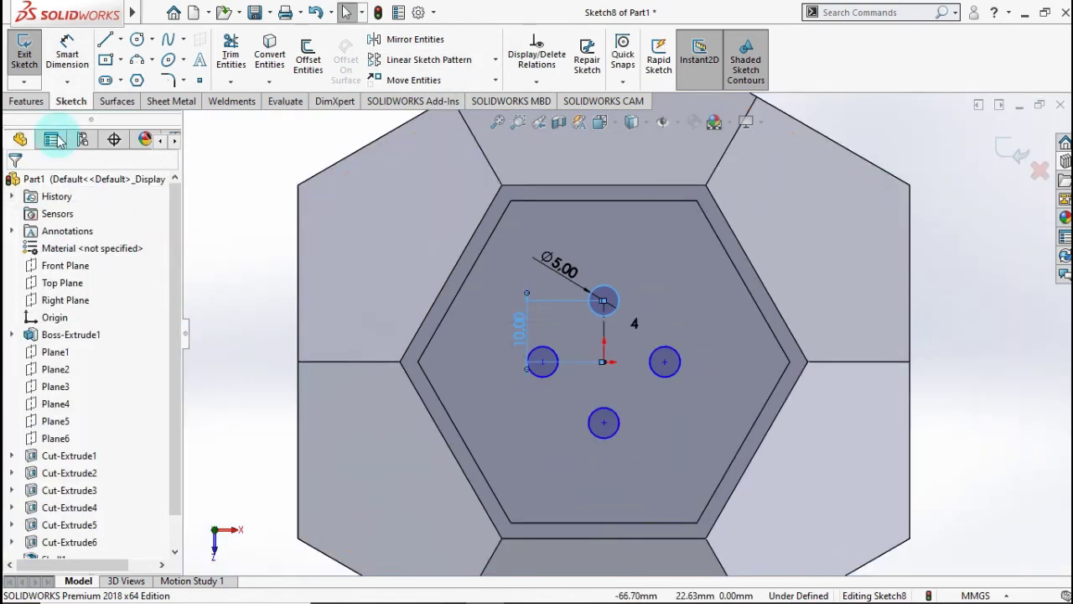
left_click(32, 104)
left_click(236, 73)
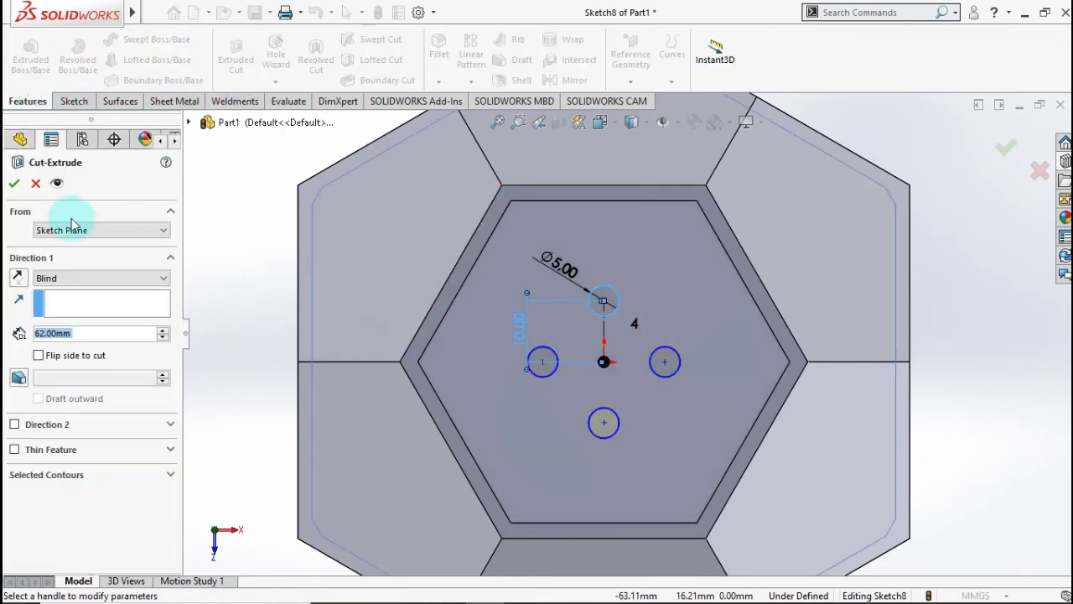
left_click(13, 183)
left_click(482, 420)
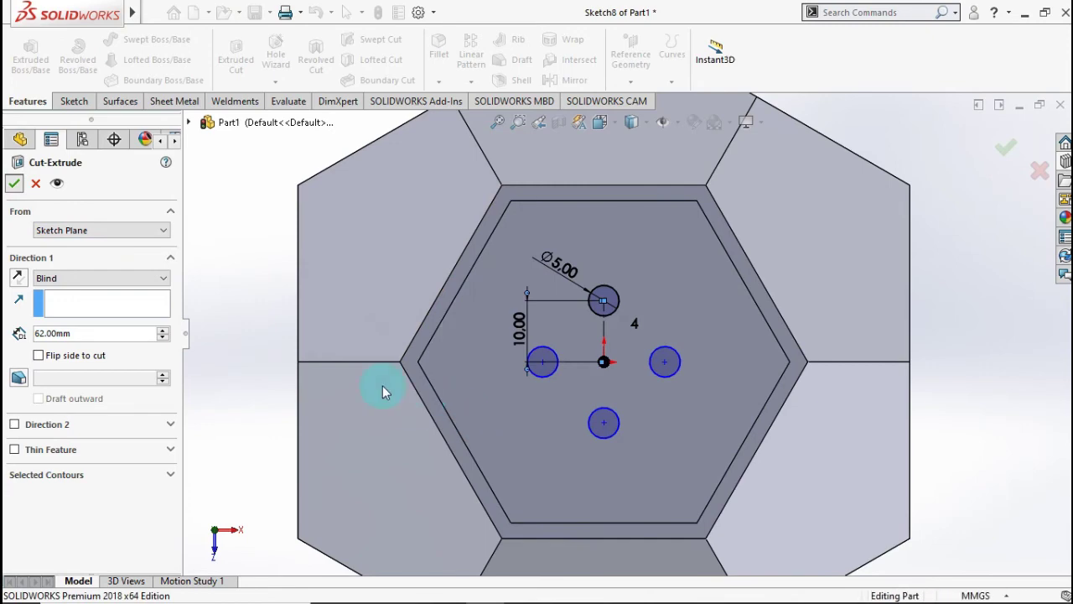
scroll(575, 414, "up", 2)
scroll(626, 413, "down", 2)
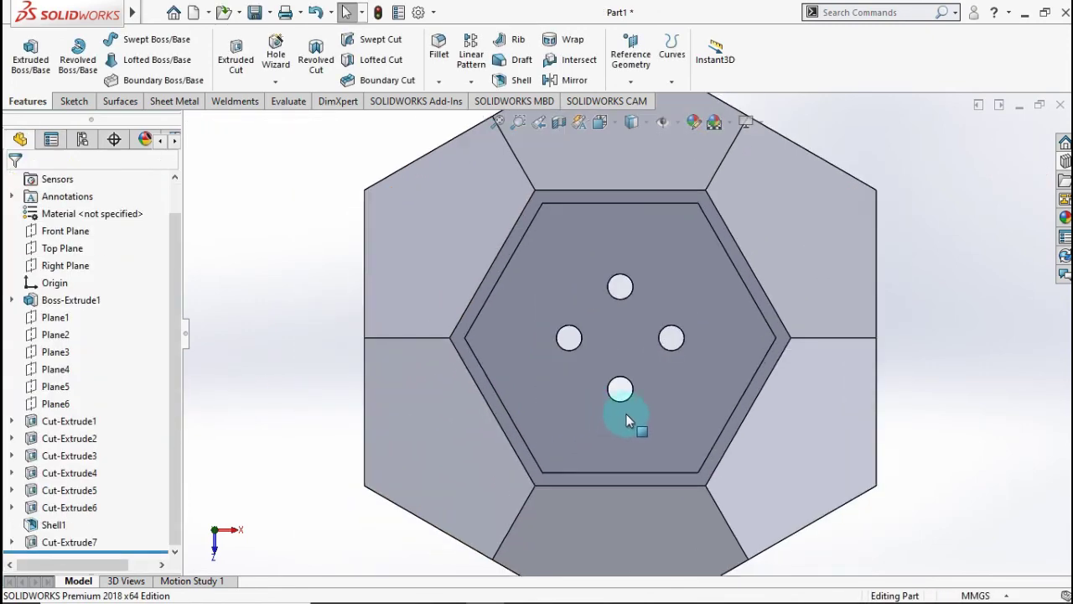
Step: Apply the black high gloss plastic appearance to the whole part
middle_click_drag(626, 413, 756, 549)
key("ctrl+7")
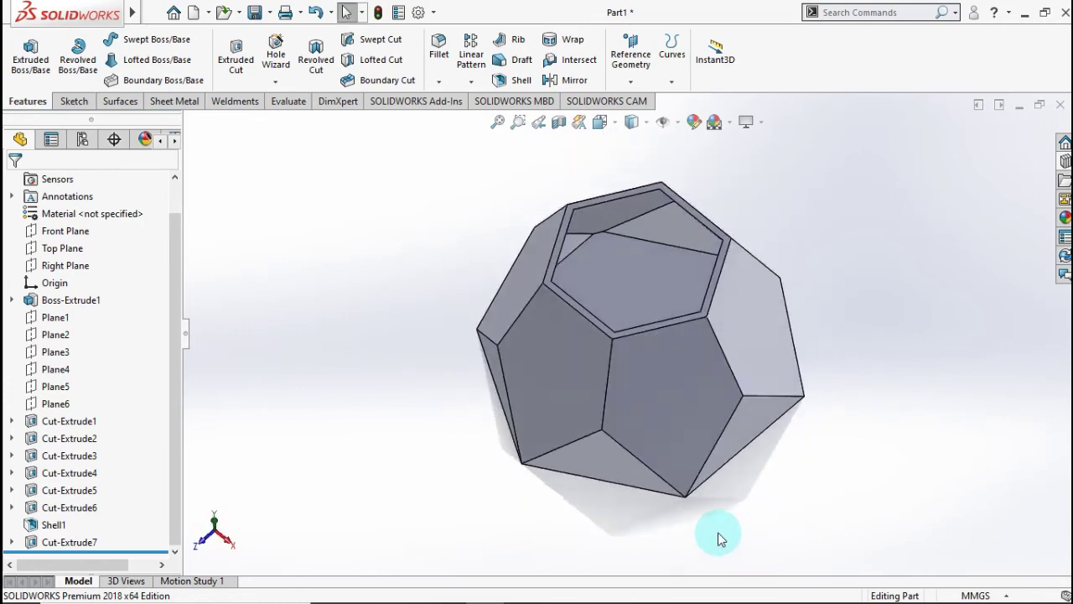
scroll(101, 250, "up", 2)
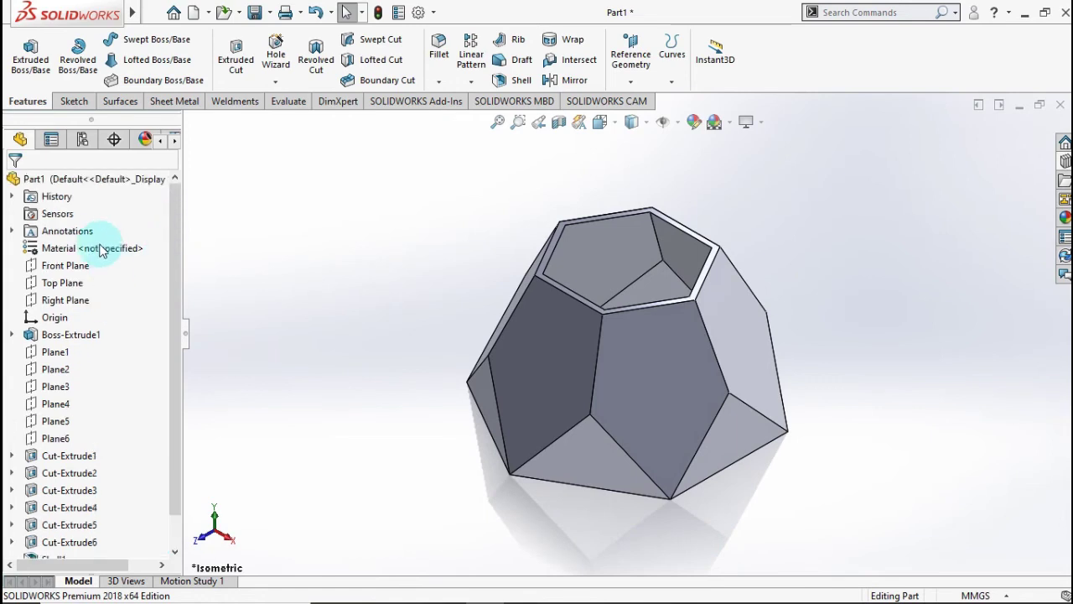
left_click(97, 183)
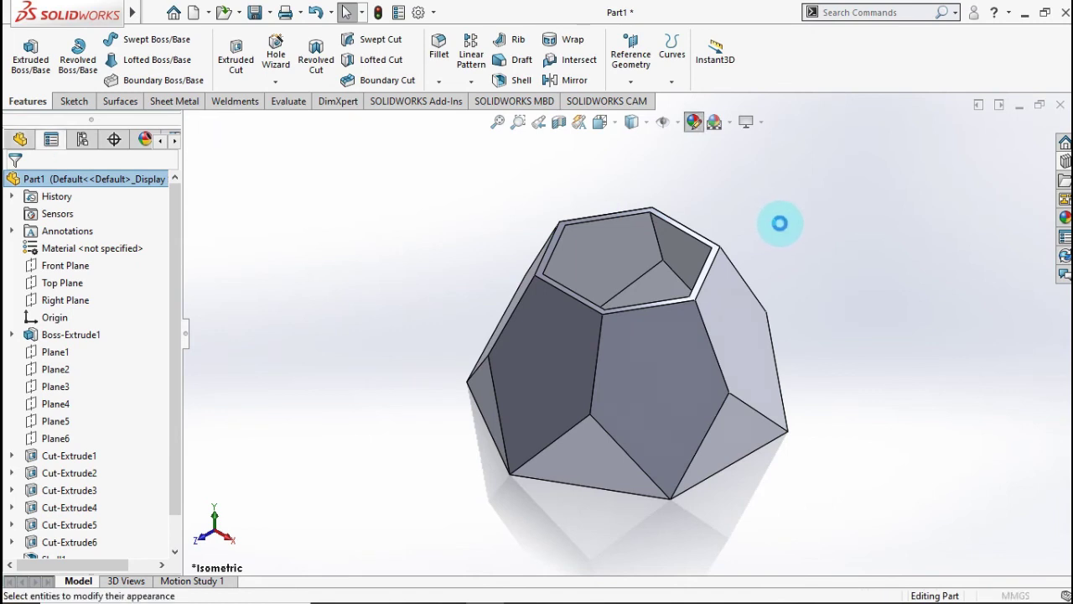
left_click(853, 156)
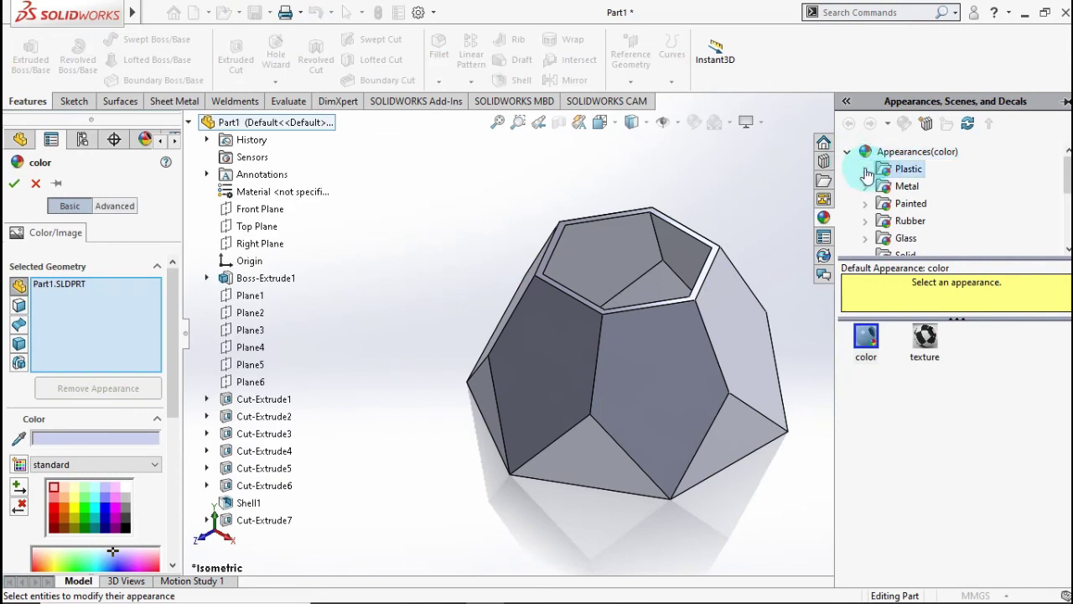
left_click(864, 171)
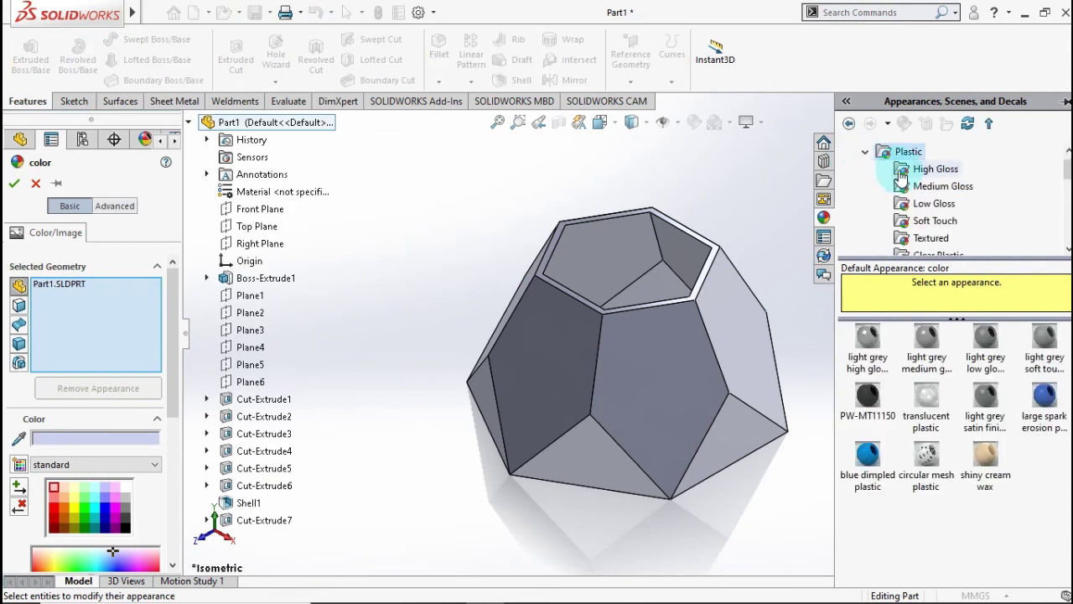
left_click(933, 170)
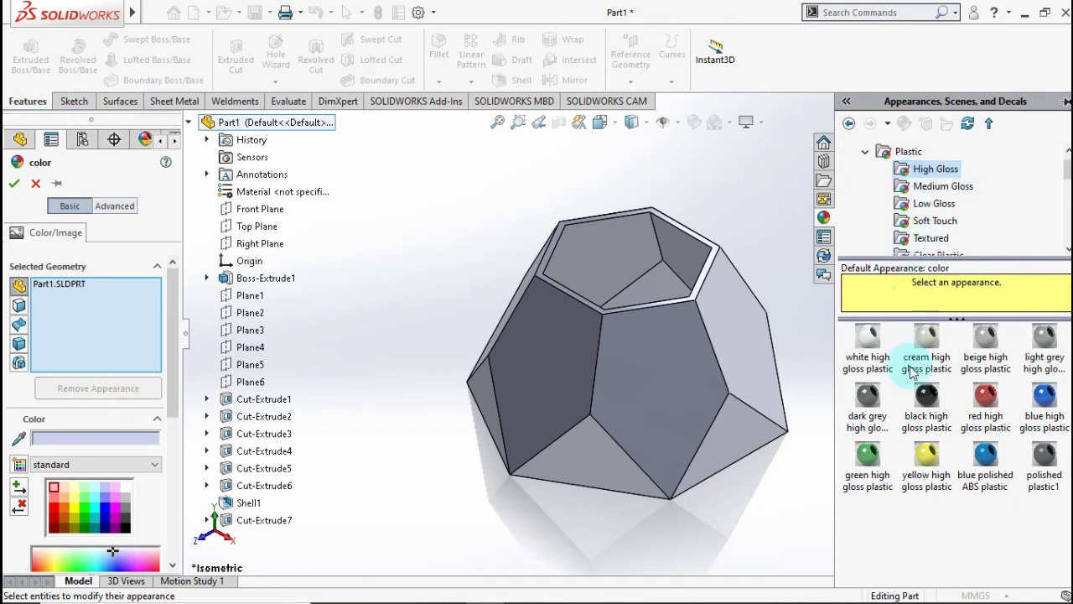
left_click(926, 406)
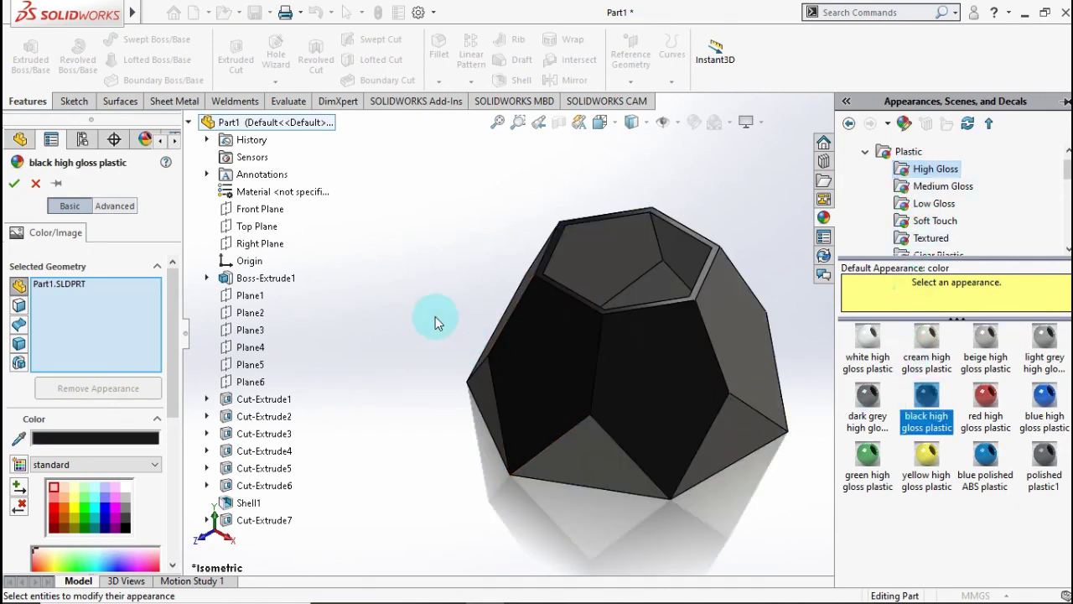
left_click(11, 183)
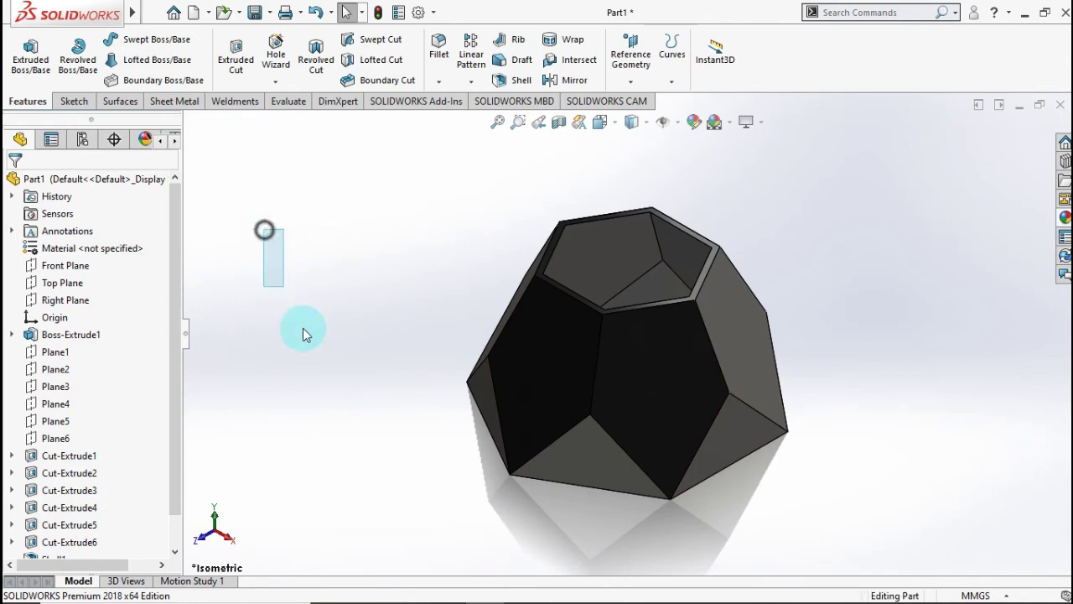
left_click_drag(421, 524, 285, 276)
middle_click_drag(318, 268, 306, 396)
key("ctrl+7")
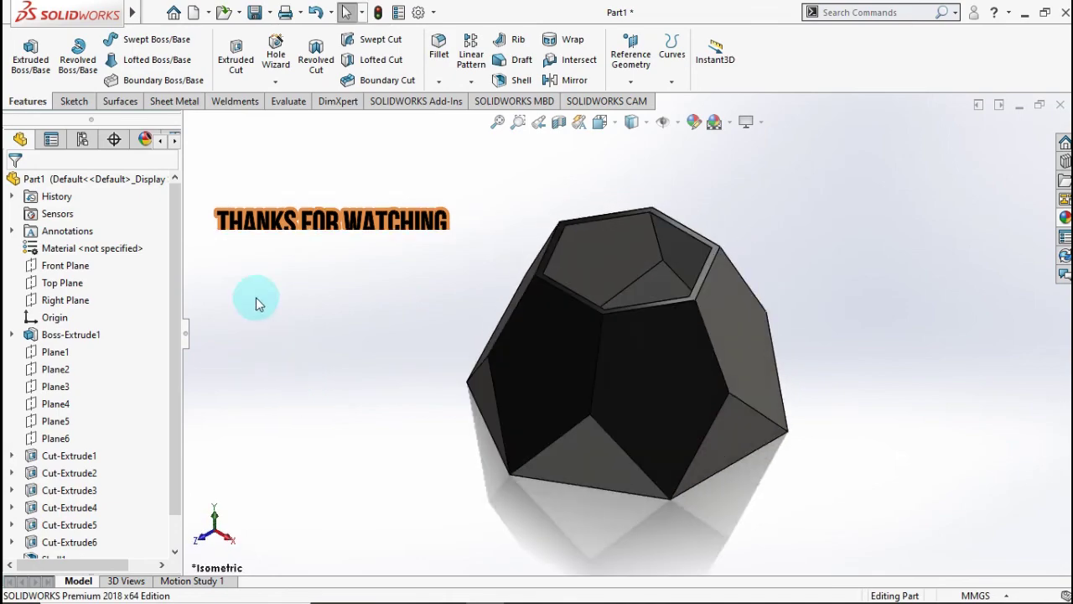
left_click_drag(246, 259, 383, 452)
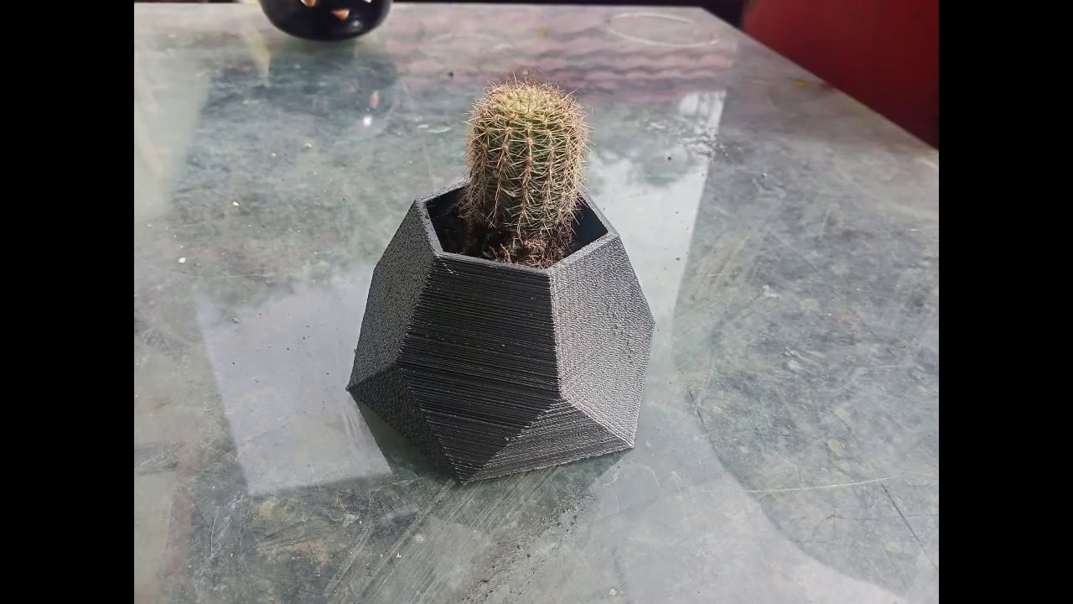